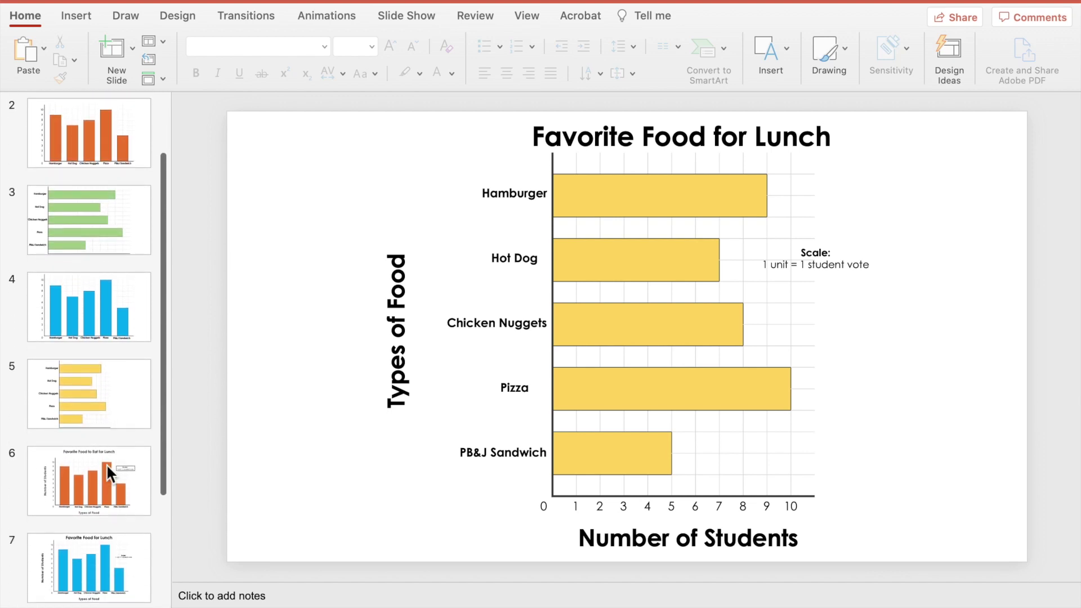
pyautogui.scroll(-4, 106, 464)
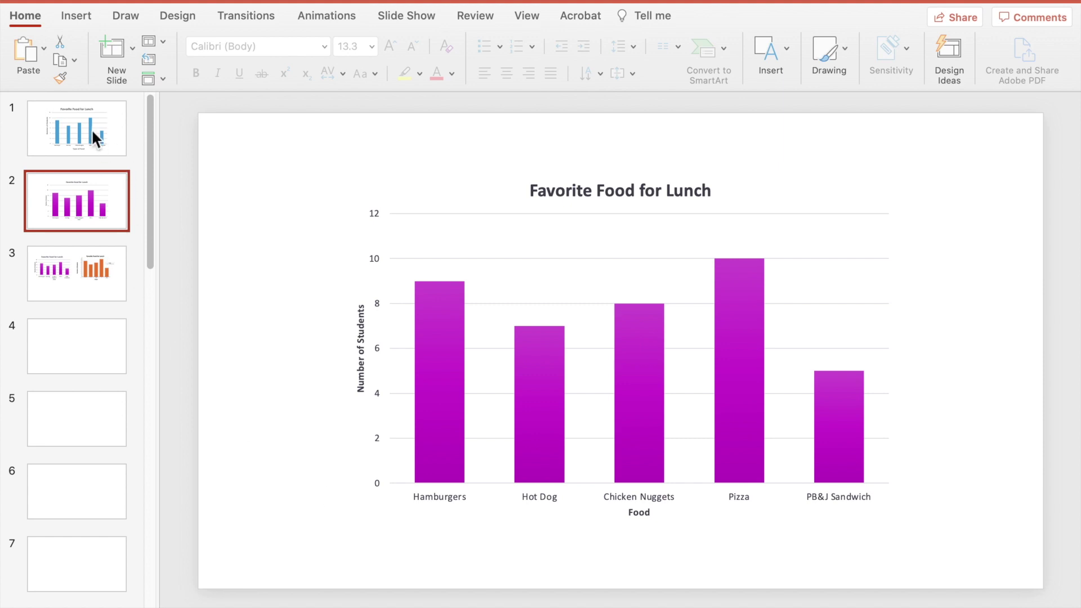
# Go to slide 1 to view its blue Favorite Food for Lunch column chart.
pyautogui.click(95, 147)
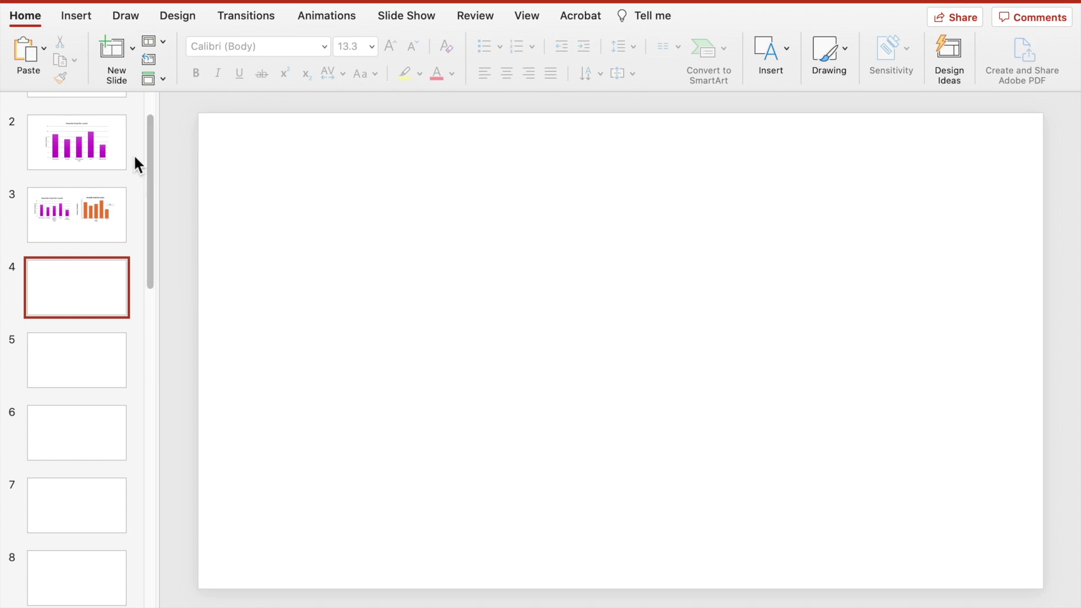
# Insert a 2-D Clustered Column chart on blank slide 4.
pyautogui.click(77, 16)
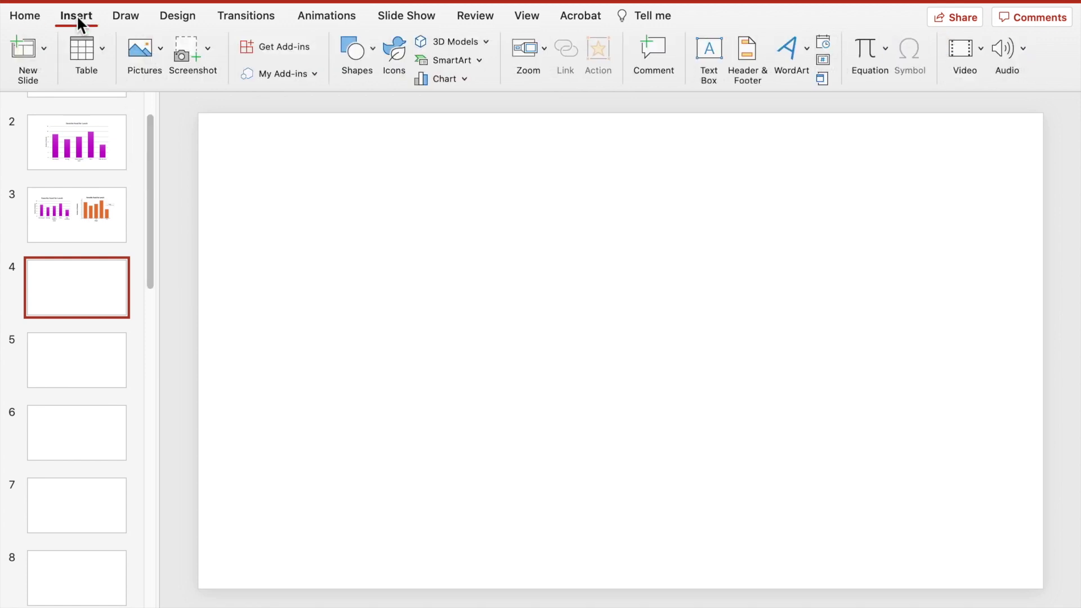
pyautogui.click(465, 79)
pyautogui.moveTo(516, 105)
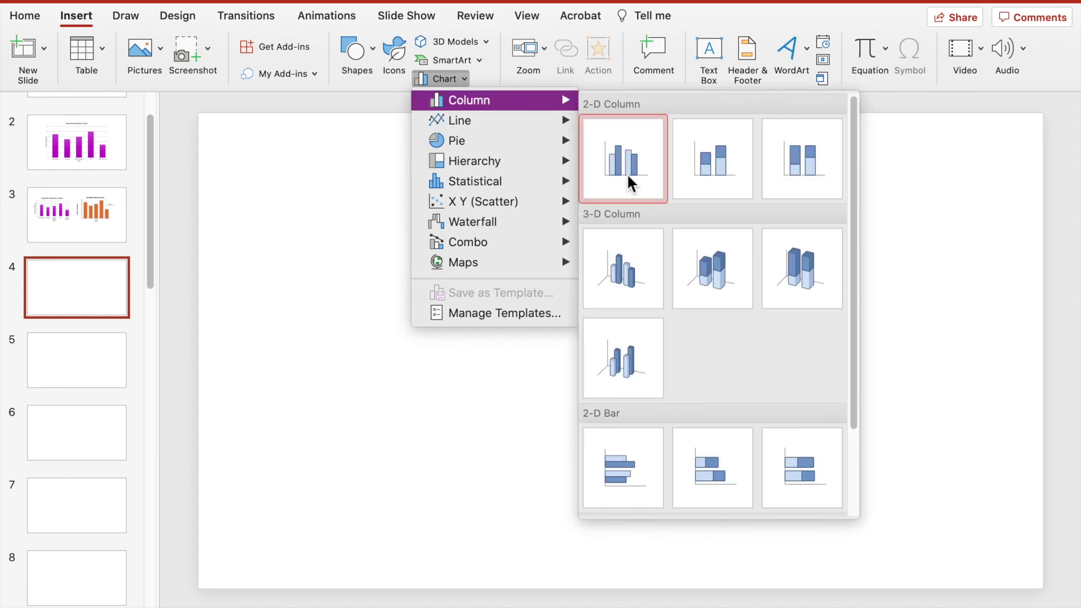
pyautogui.click(611, 174)
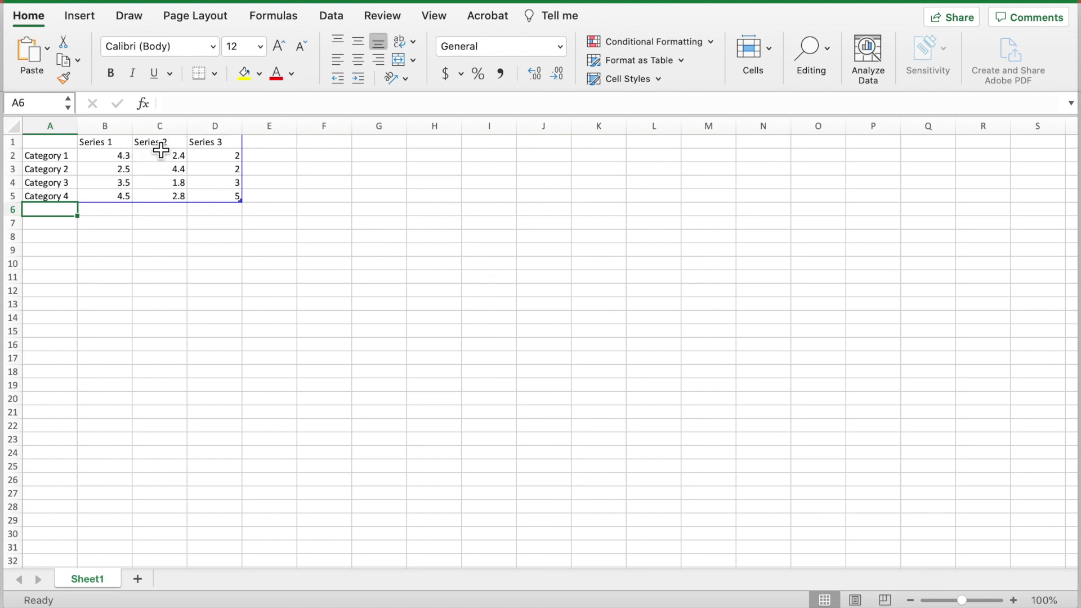
# Clear the Series 2 and 3 data and shrink the data table to columns A and B.
pyautogui.moveTo(161, 142); pyautogui.dragTo(210, 200)
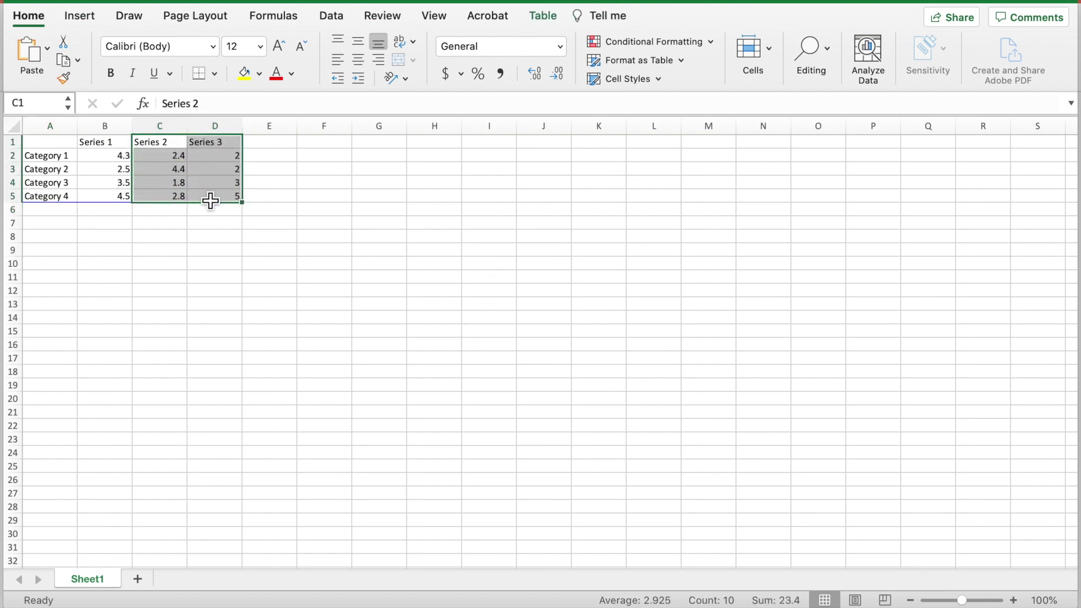
pyautogui.press('Delete')
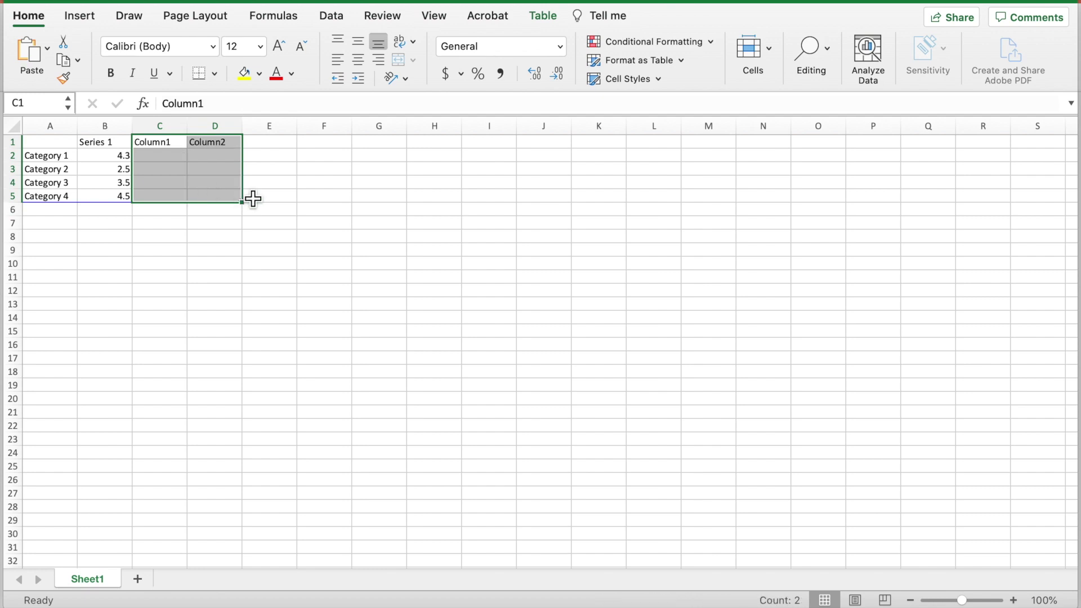
pyautogui.click(242, 202)
pyautogui.moveTo(244, 204); pyautogui.dragTo(135, 216)
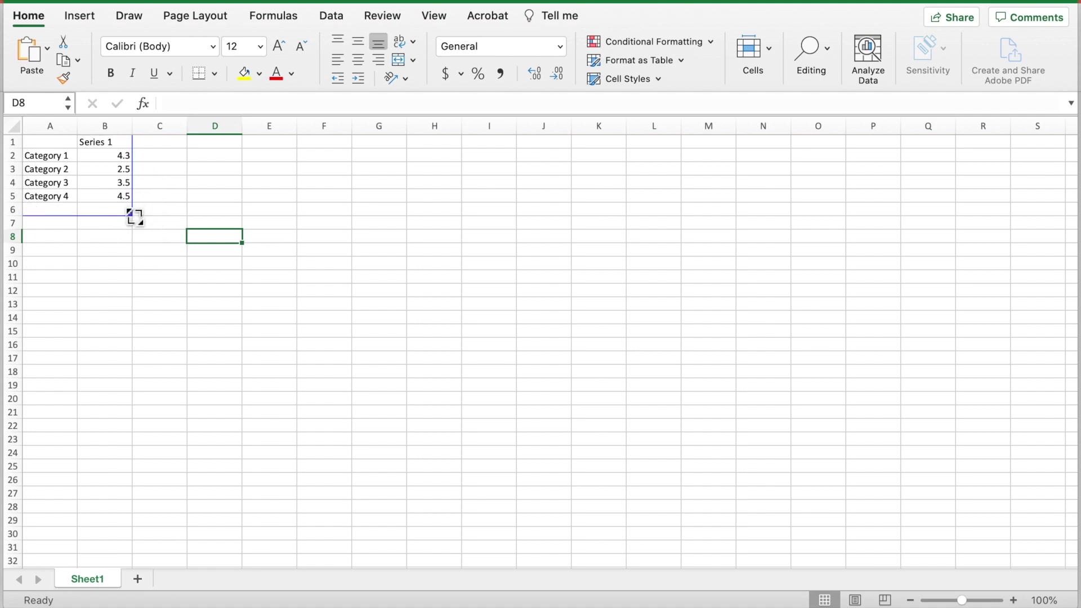
pyautogui.click(161, 278)
pyautogui.moveTo(374, 7); pyautogui.dragTo(367, 599)
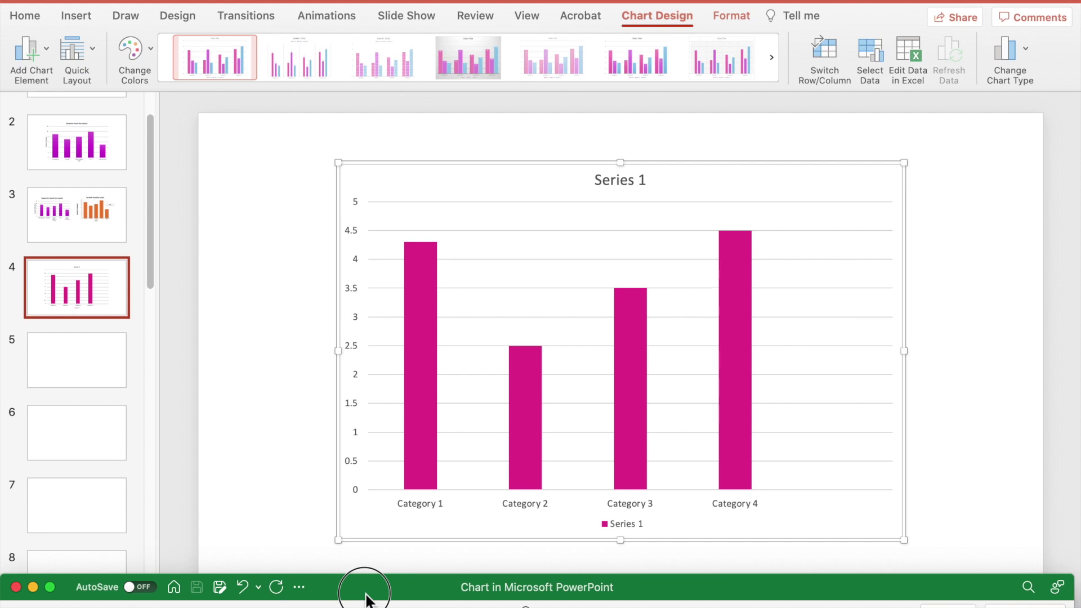
# Enter the Favorite Food for Lunch heading, foods like PB&J Sandwich, Chicken Nuggets, Pizza, and their votes.
pyautogui.moveTo(366, 599); pyautogui.dragTo(369, 332)
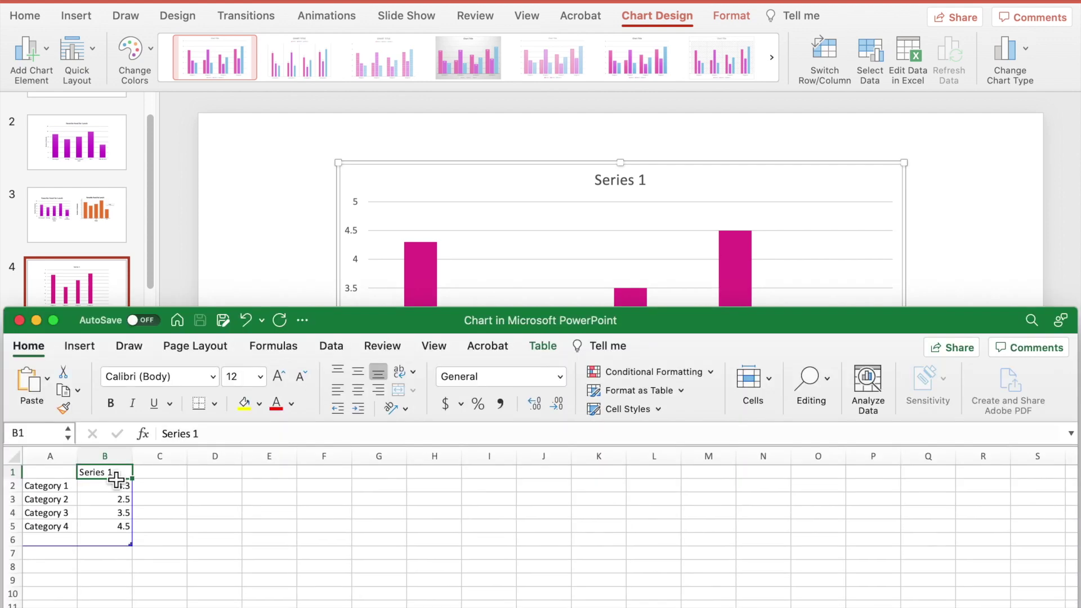
pyautogui.write('Favorit')
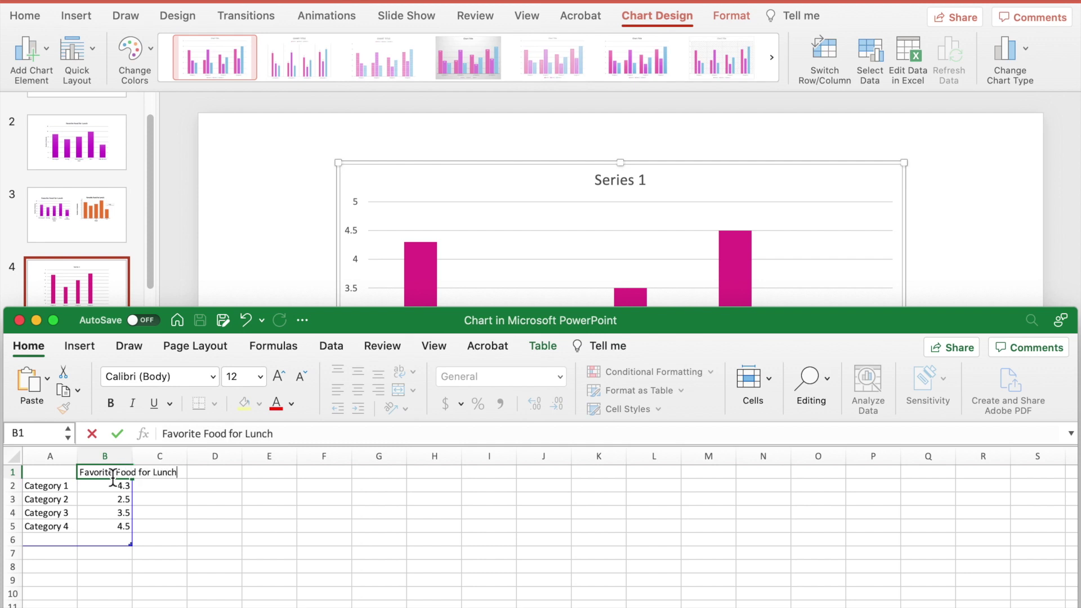
pyautogui.click(68, 491)
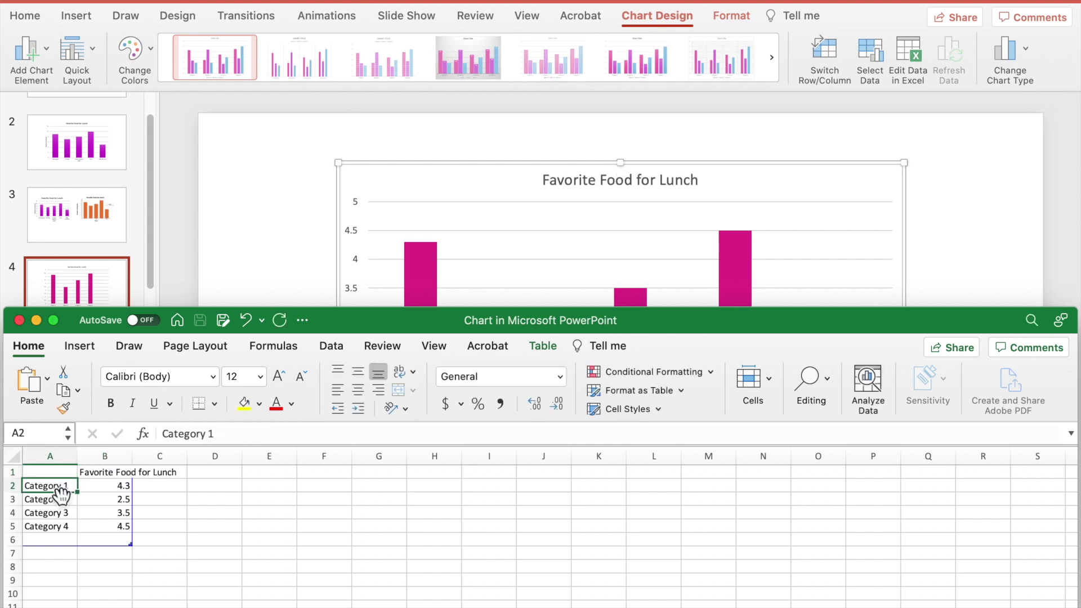
pyautogui.write('Hamburger')
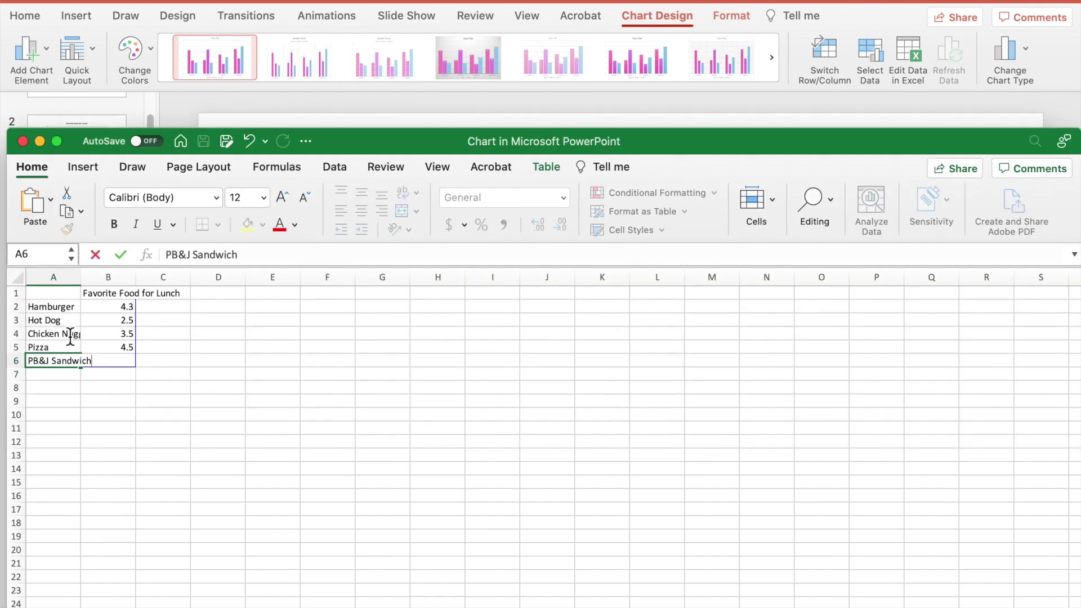
pyautogui.click(157, 333)
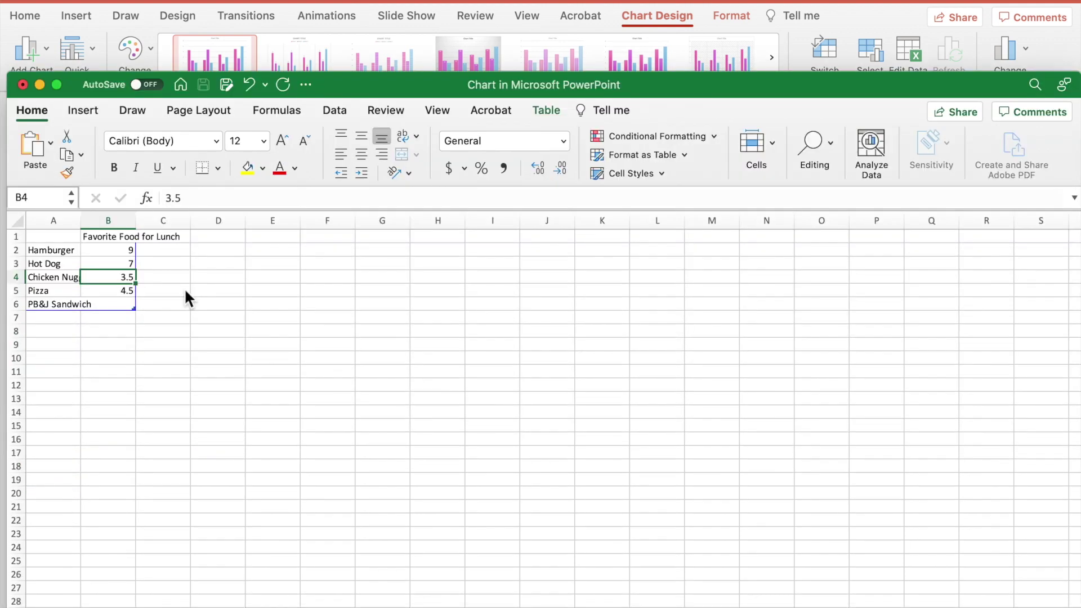
pyautogui.write('8')
pyautogui.press('Return')
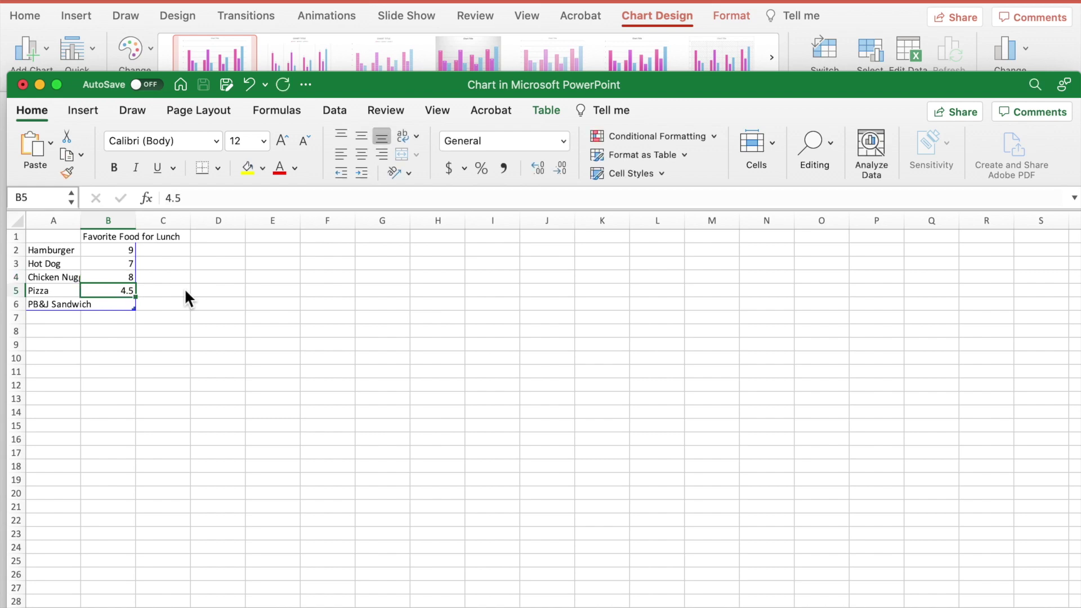
pyautogui.write('10')
pyautogui.press('Return')
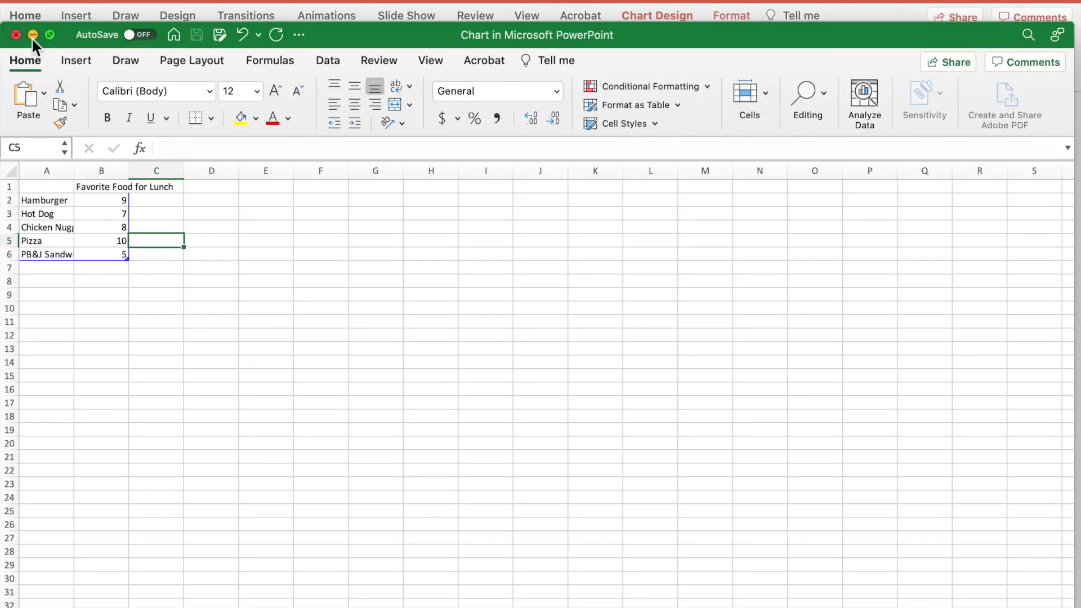
pyautogui.click(32, 35)
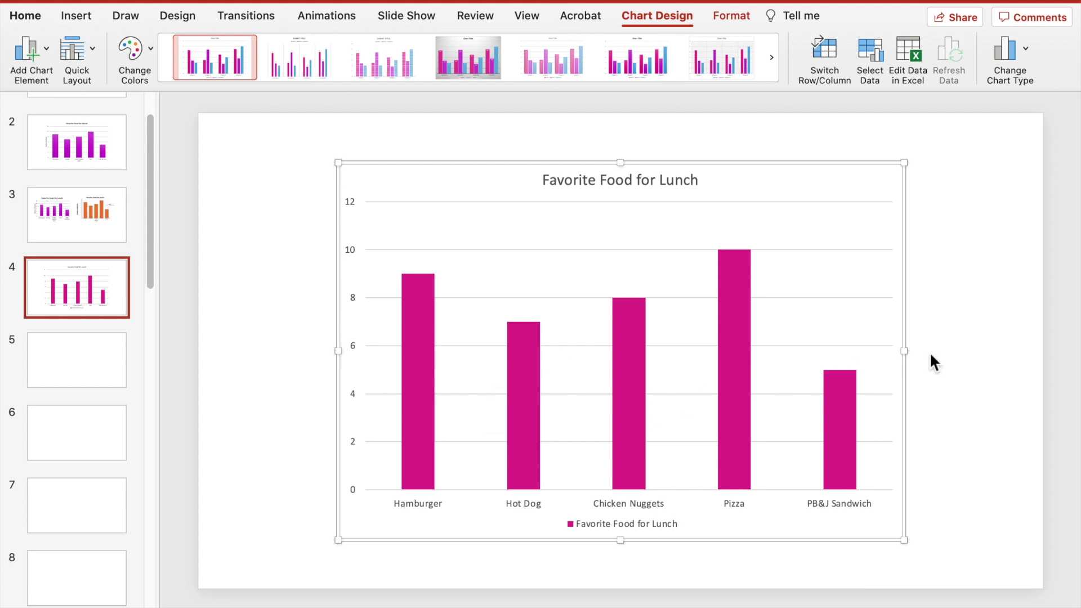
# Reposition the chart and format its title as bold Century Gothic, size 32.
pyautogui.moveTo(903, 284)
pyautogui.mouseDown()
pyautogui.moveTo(873, 288)
pyautogui.moveTo(907, 353)
pyautogui.moveTo(878, 316)
pyautogui.moveTo(907, 285)
pyautogui.mouseUp()
pyautogui.click(609, 180)
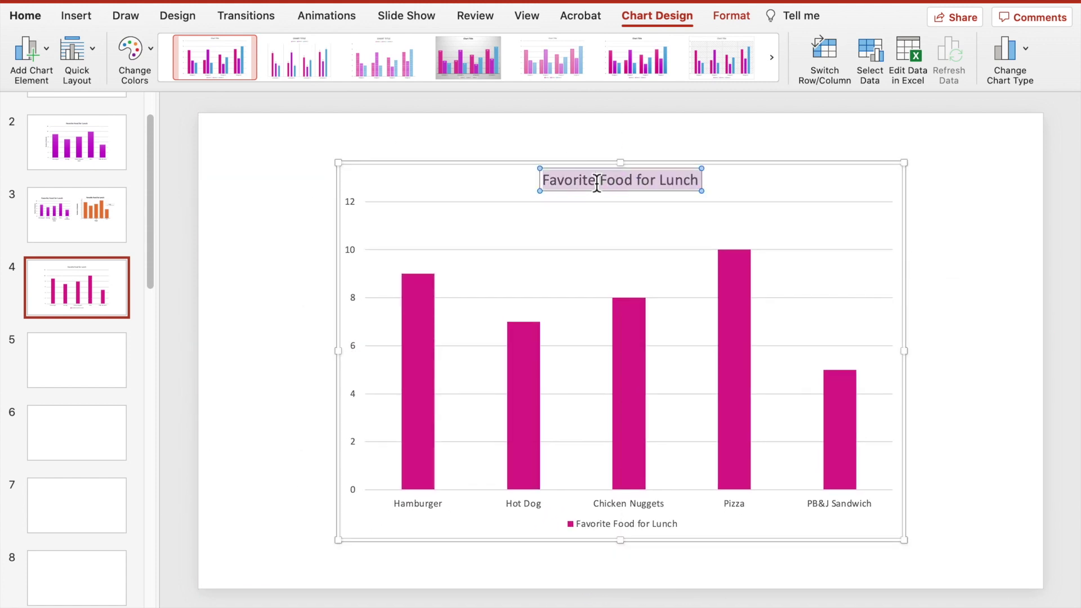
pyautogui.click(25, 16)
pyautogui.click(324, 46)
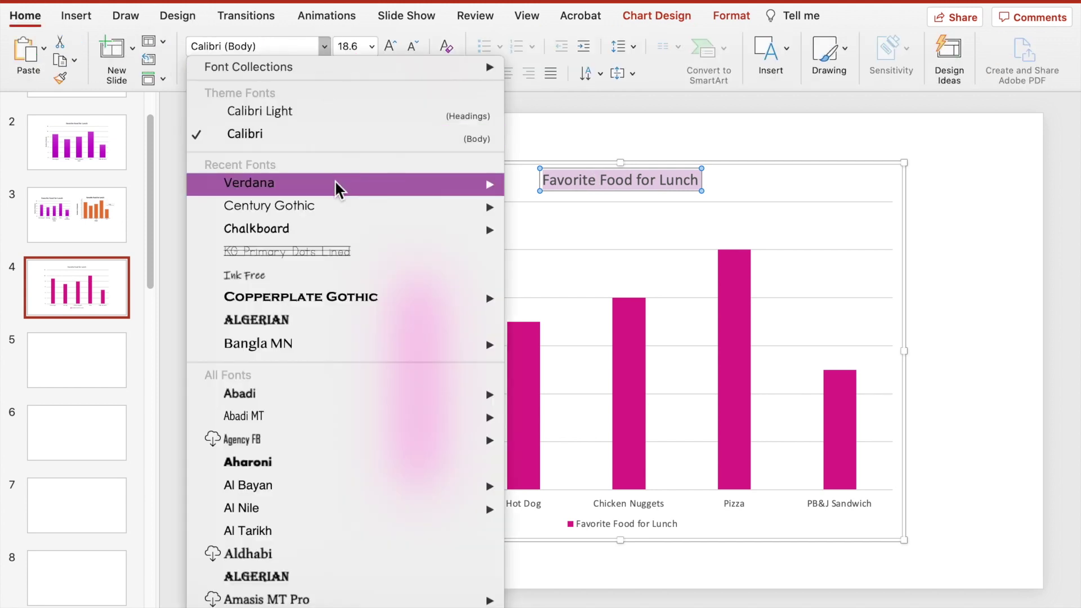
pyautogui.moveTo(338, 205)
pyautogui.click(577, 279)
pyautogui.click(375, 47)
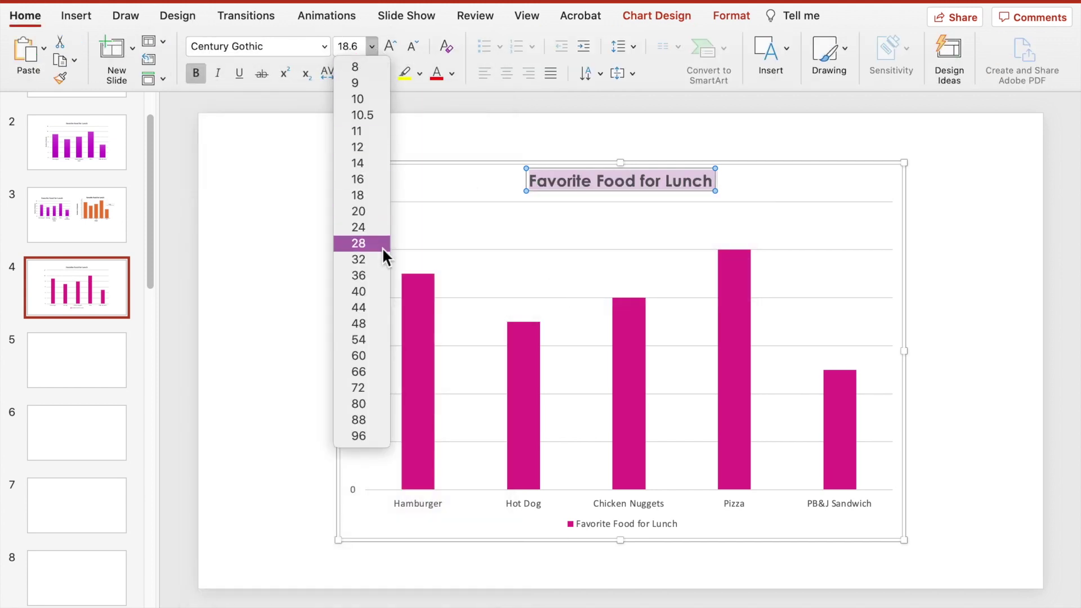
pyautogui.click(382, 260)
# Delete the chart legend.
pyautogui.click(304, 284)
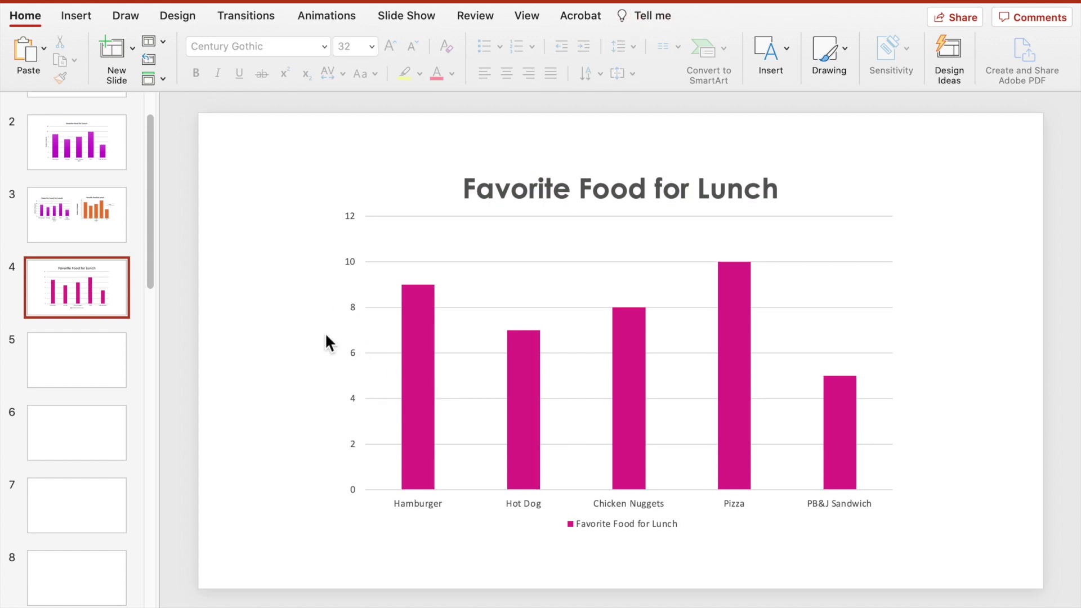
pyautogui.click(617, 521)
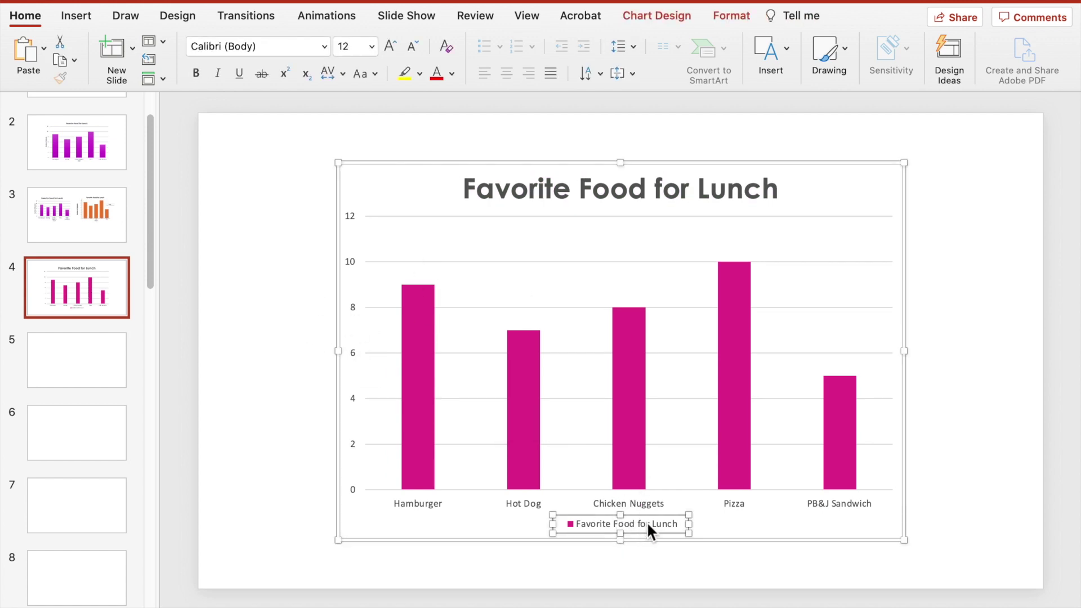
pyautogui.press('Delete')
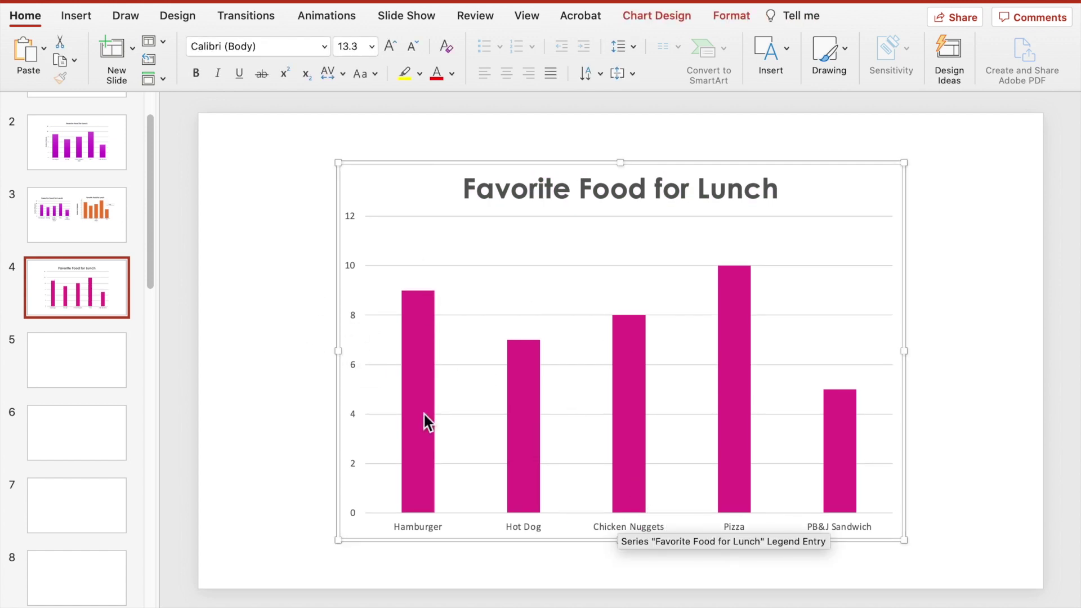
# Apply the third Office theme to the presentation, turning the chart bars blue.
pyautogui.click(419, 319)
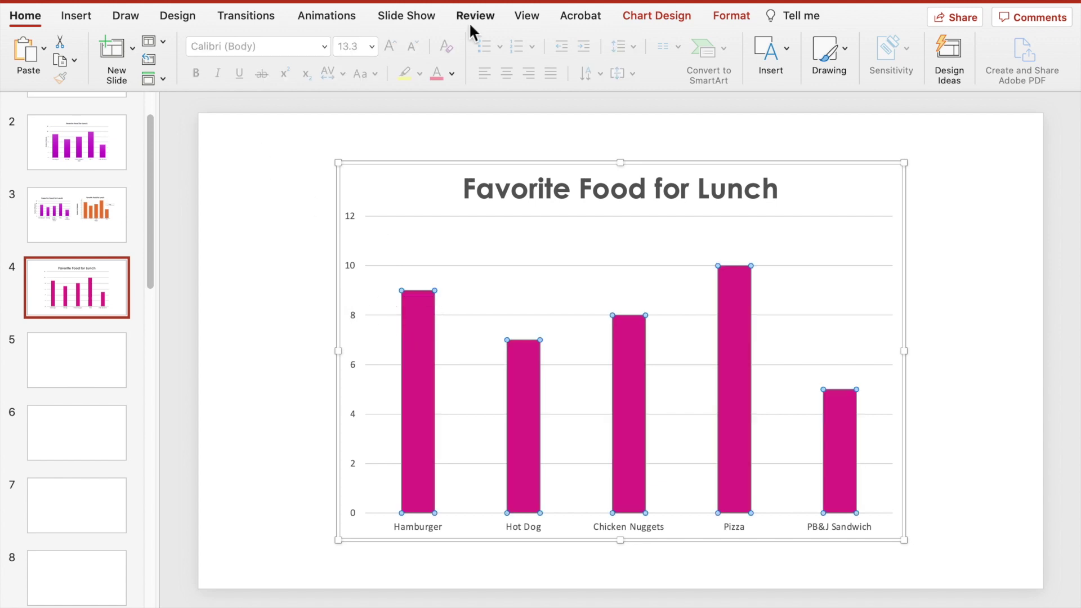
pyautogui.click(657, 16)
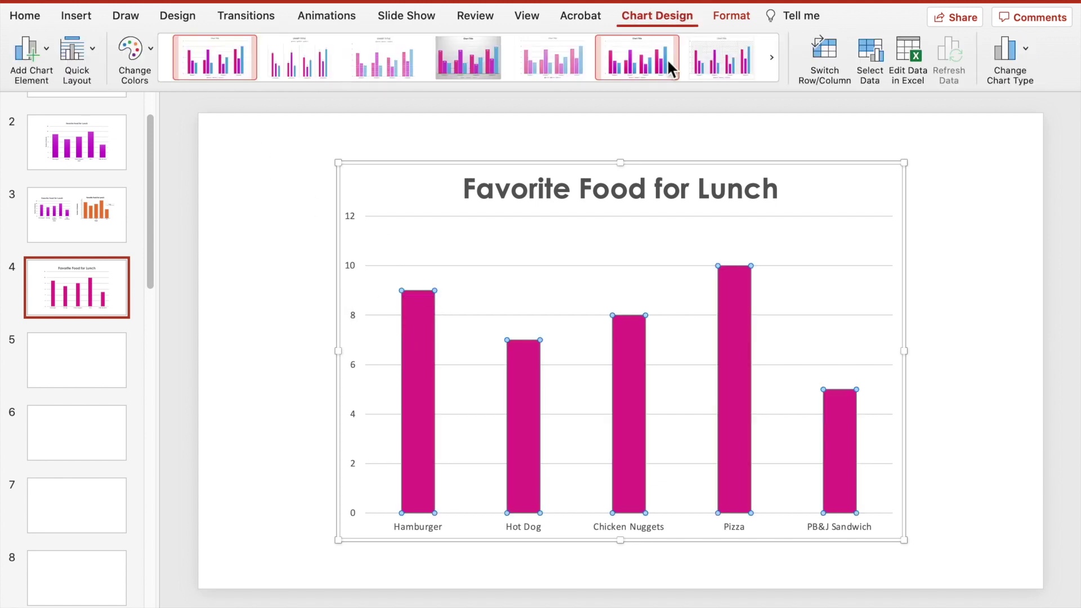
pyautogui.click(138, 51)
pyautogui.moveTo(285, 176)
pyautogui.mouseDown()
pyautogui.moveTo(298, 308)
pyautogui.moveTo(299, 163)
pyautogui.mouseUp()
pyautogui.click(312, 127)
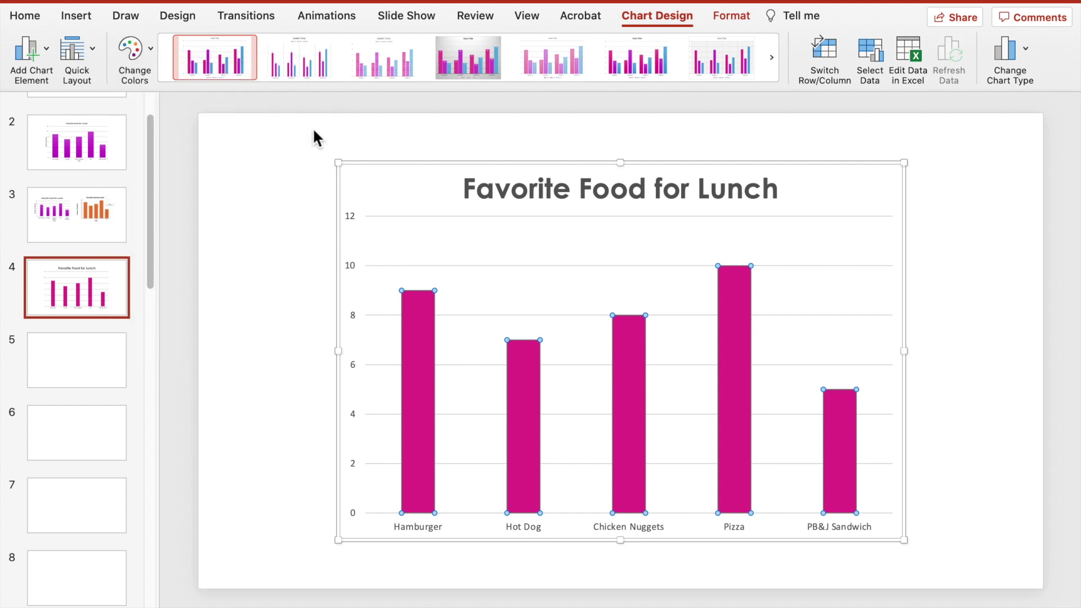
pyautogui.click(180, 15)
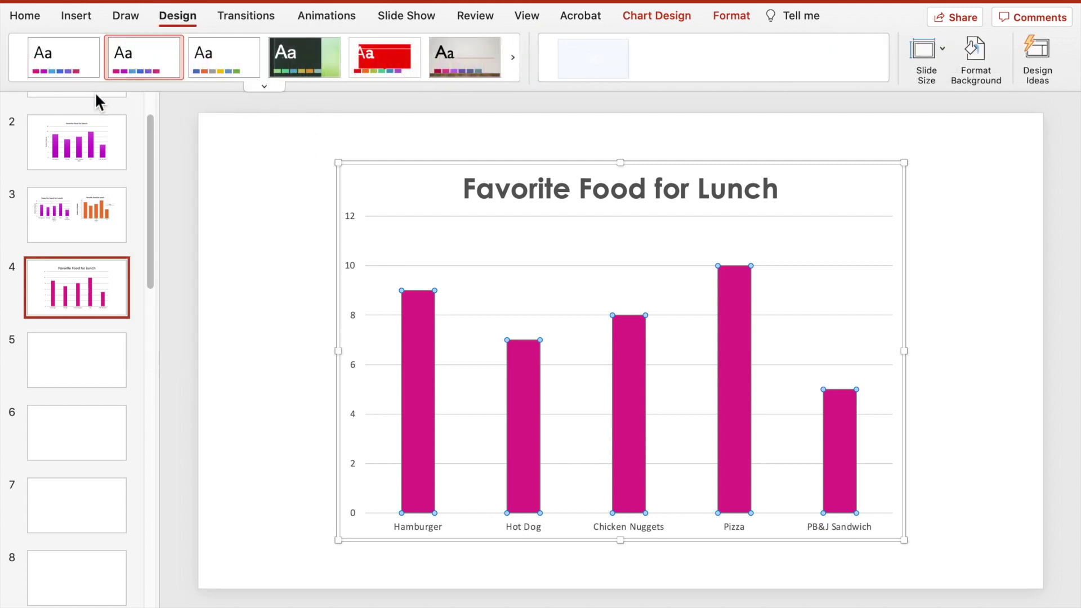
pyautogui.click(265, 86)
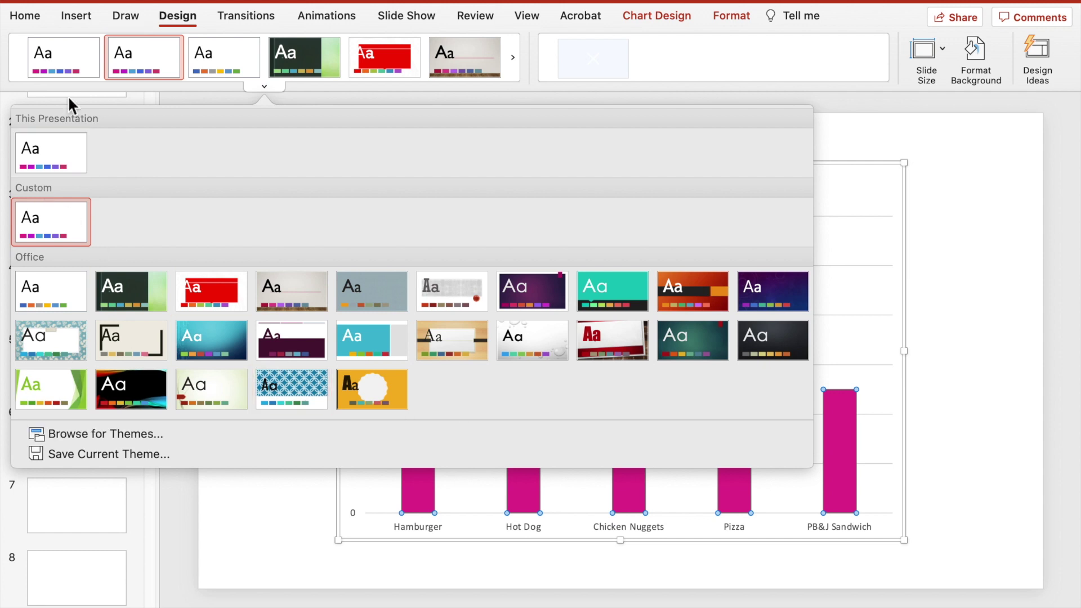
pyautogui.click(286, 99)
pyautogui.click(235, 52)
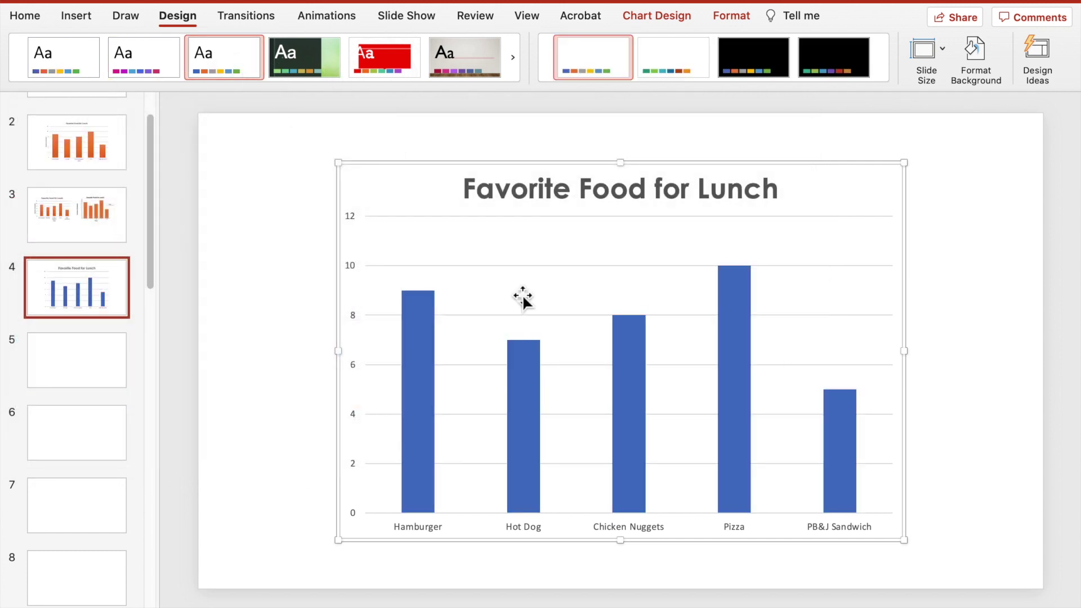
# Recolor the chart bars with the green palette from Change Colors.
pyautogui.click(656, 16)
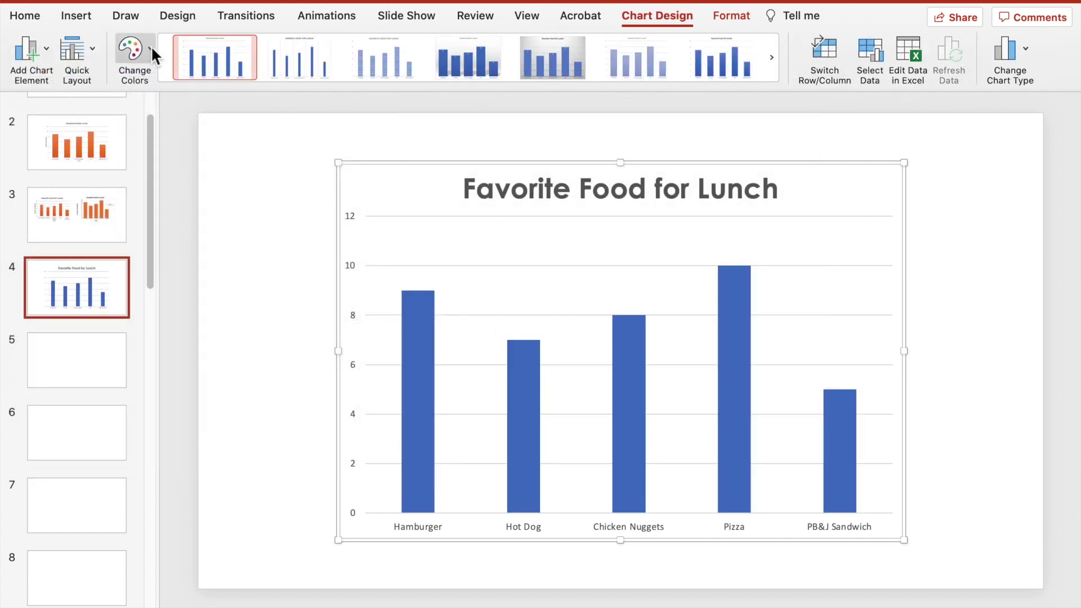
pyautogui.click(135, 49)
pyautogui.scroll(-5, 296, 203)
pyautogui.scroll(5, 296, 204)
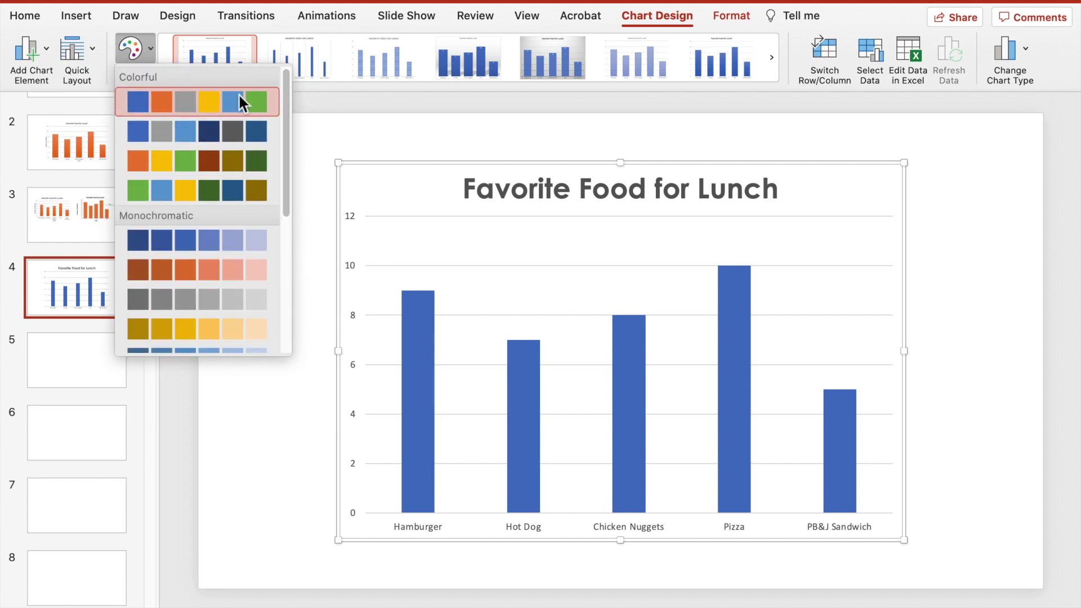
pyautogui.click(247, 101)
pyautogui.click(149, 49)
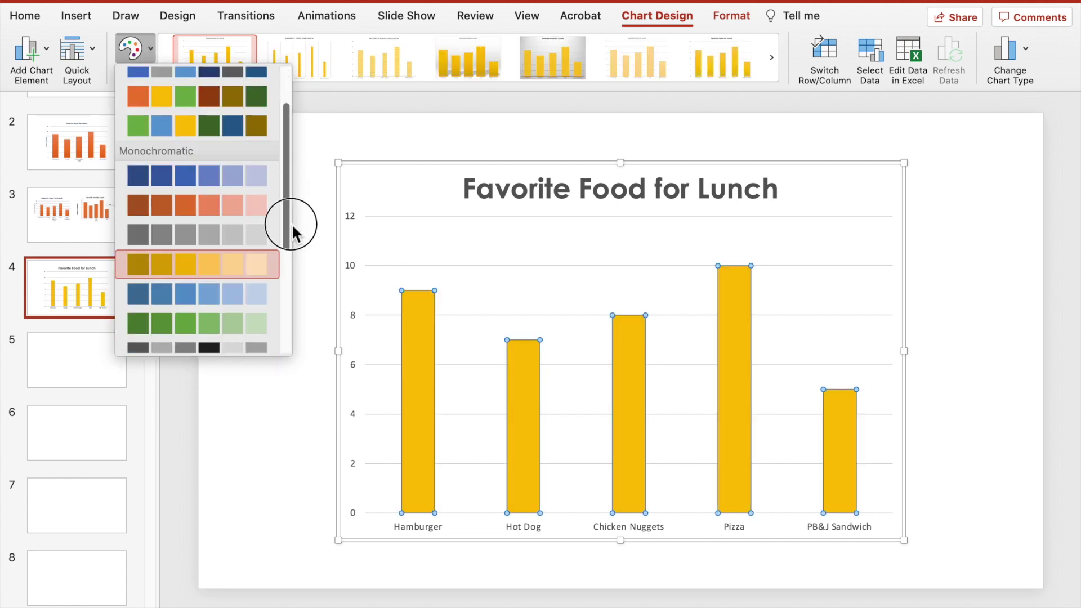
pyautogui.click(253, 210)
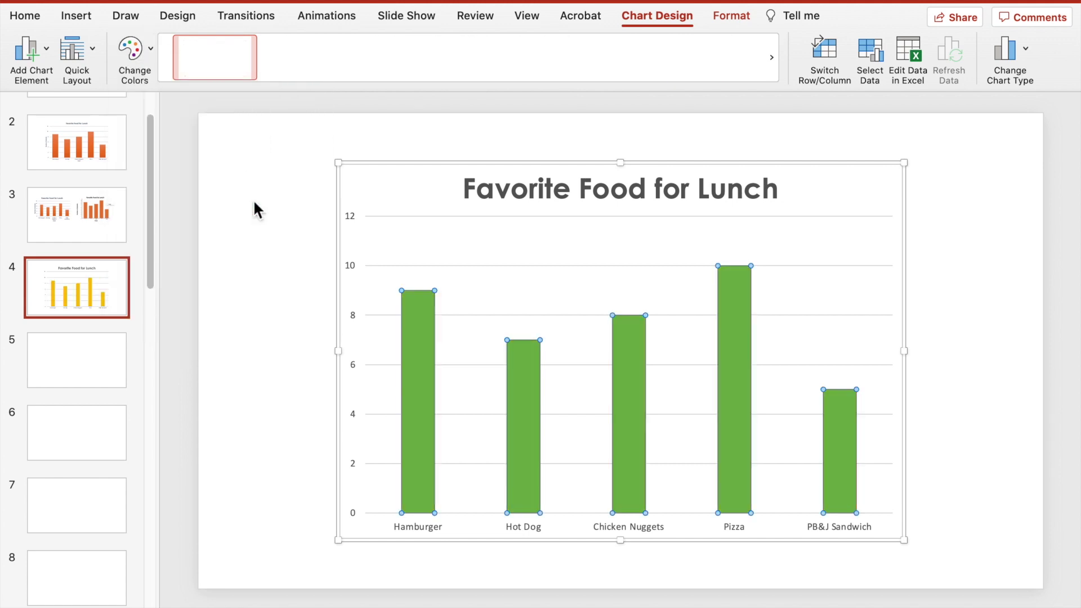
# Add a large, bold 'Types of Food' horizontal axis title.
pyautogui.click(50, 48)
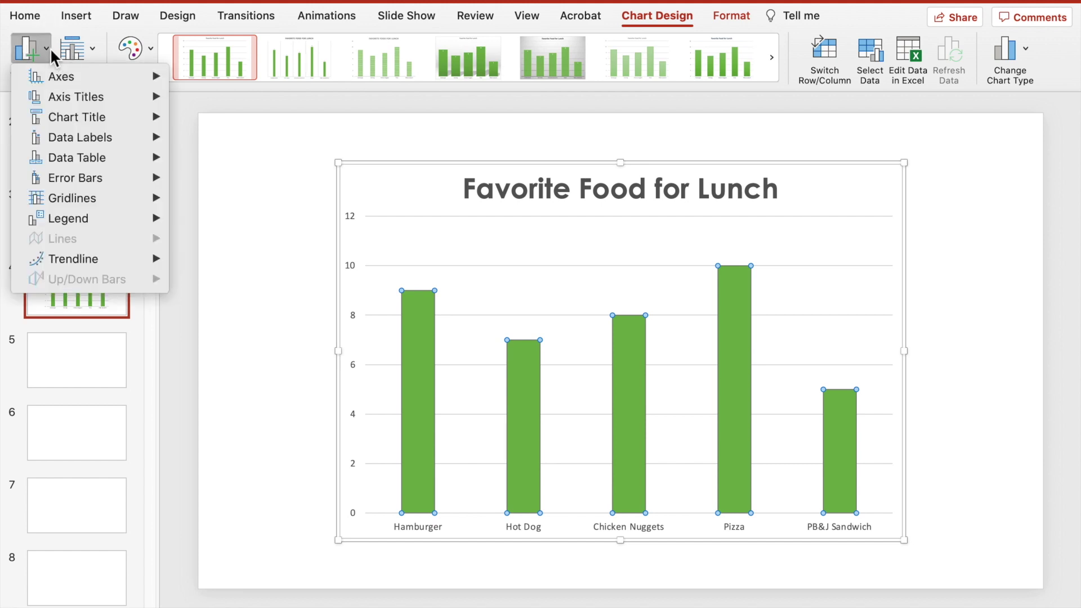
pyautogui.moveTo(55, 74)
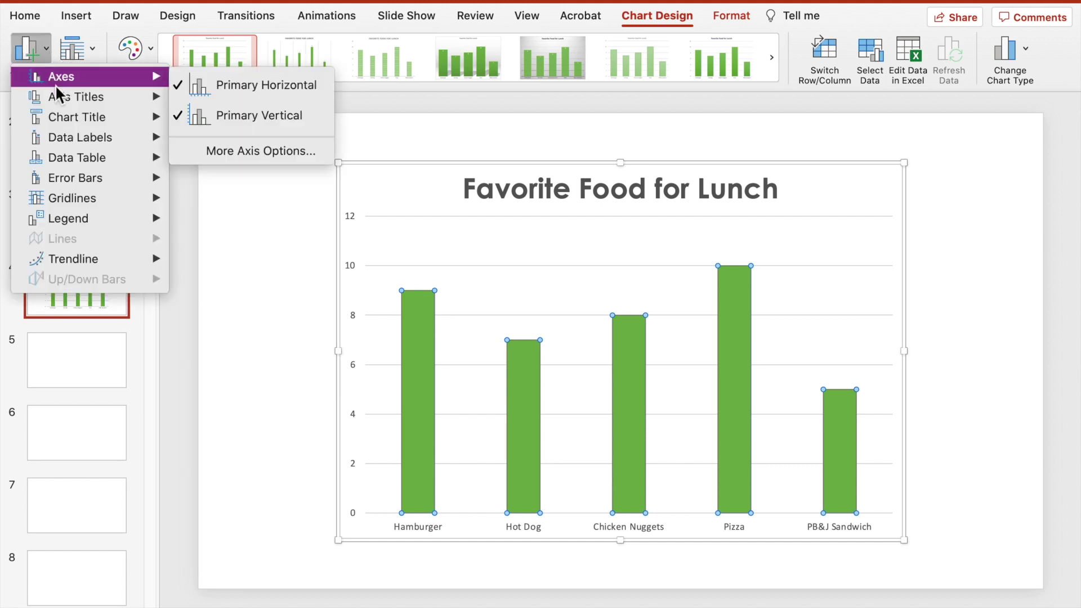
pyautogui.moveTo(55, 98)
pyautogui.click(261, 107)
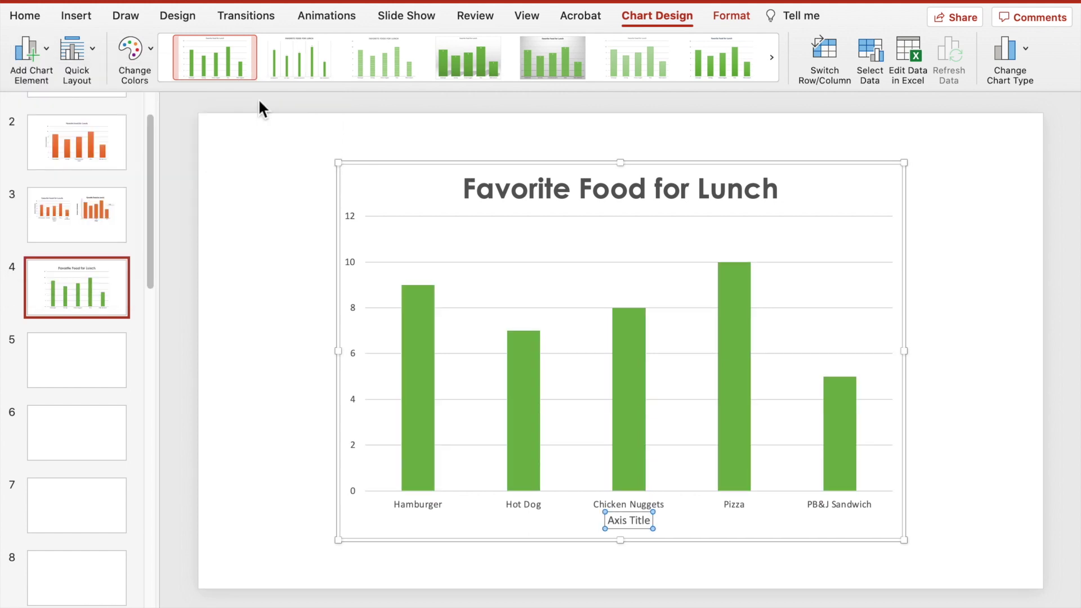
pyautogui.click(629, 521)
pyautogui.tripleClick(629, 520)
pyautogui.write('Types of Food')
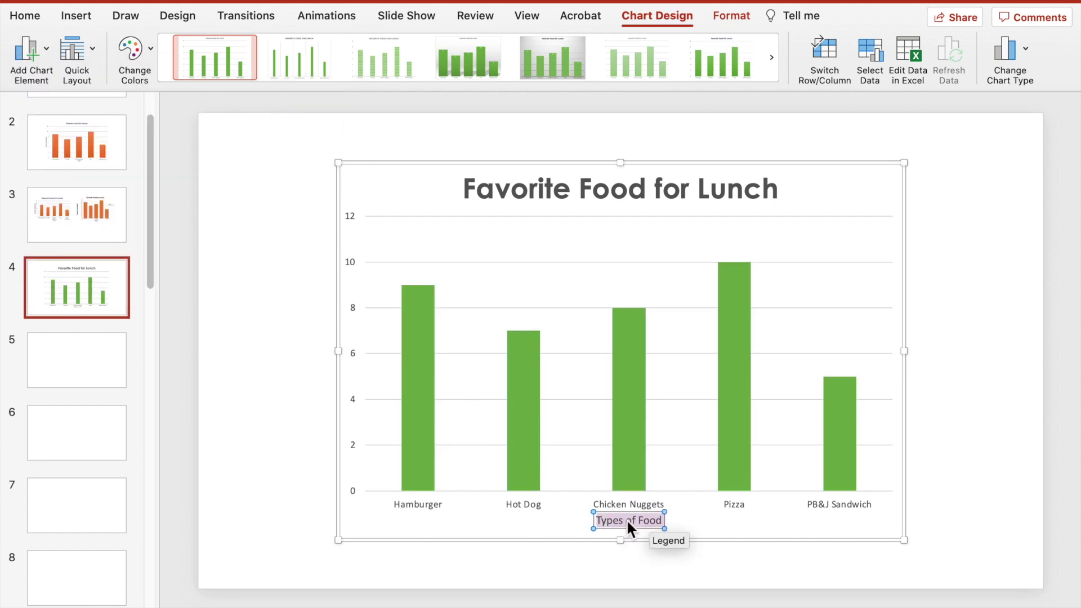
pyautogui.click(17, 16)
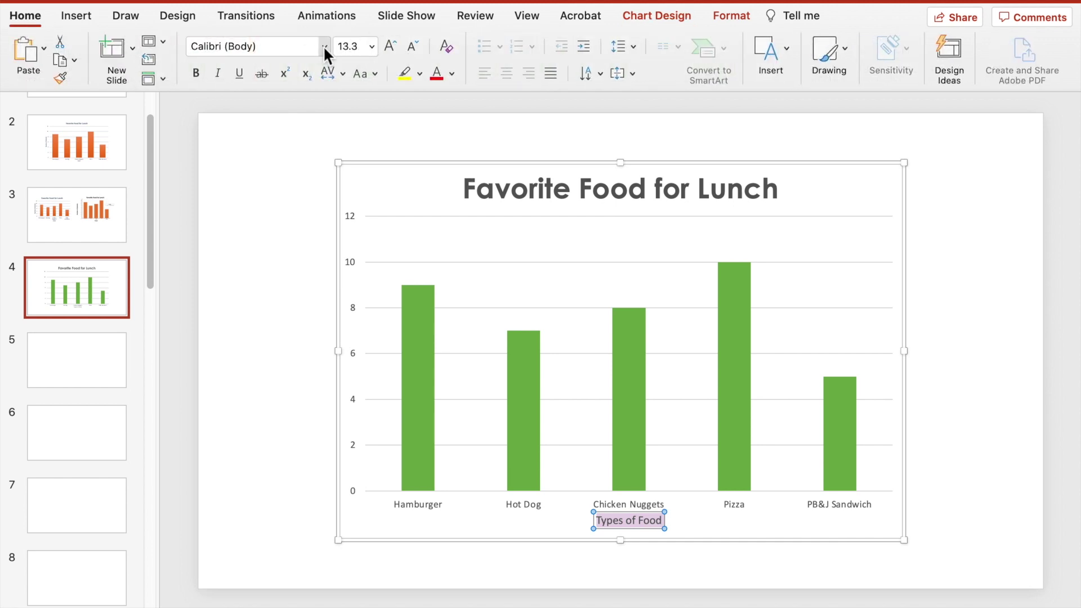
# Add a 'Number of Students' vertical axis title and reposition the chart.
pyautogui.click(652, 16)
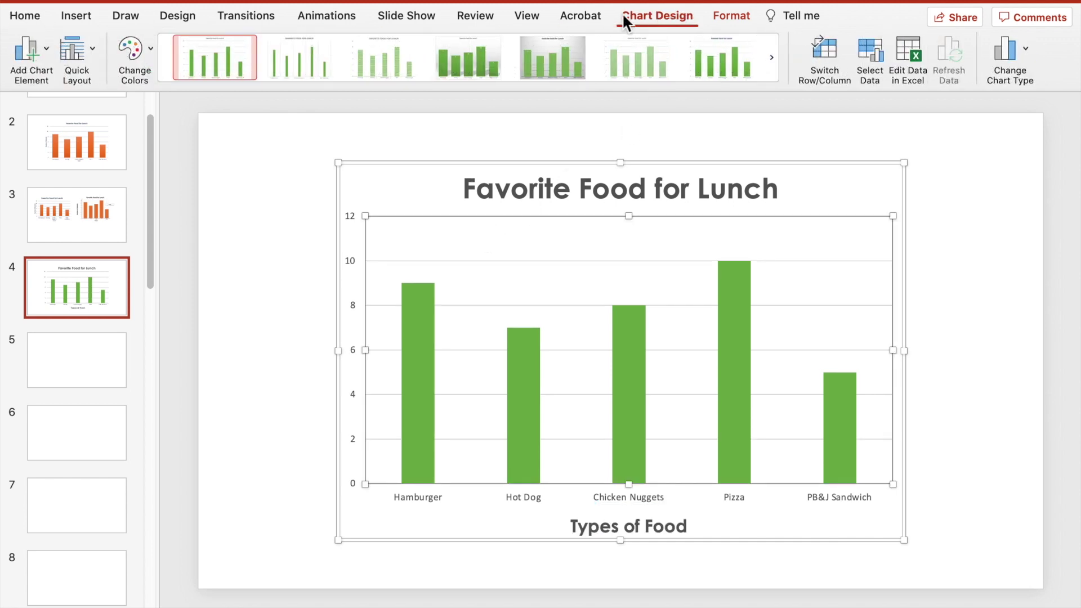
pyautogui.click(46, 44)
pyautogui.moveTo(56, 95)
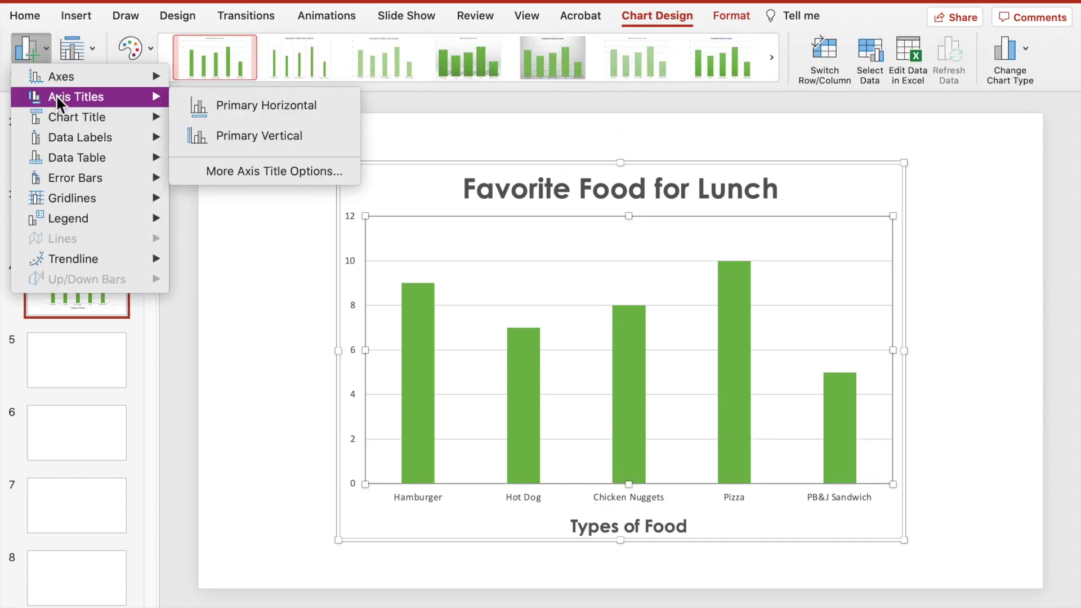
pyautogui.click(286, 150)
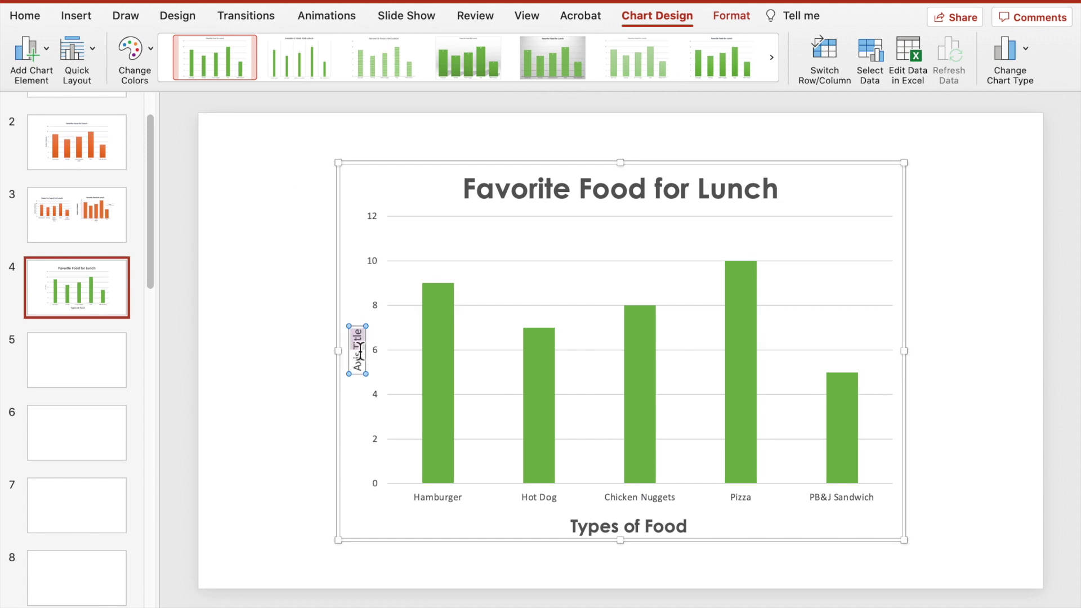
pyautogui.write('Number of Students')
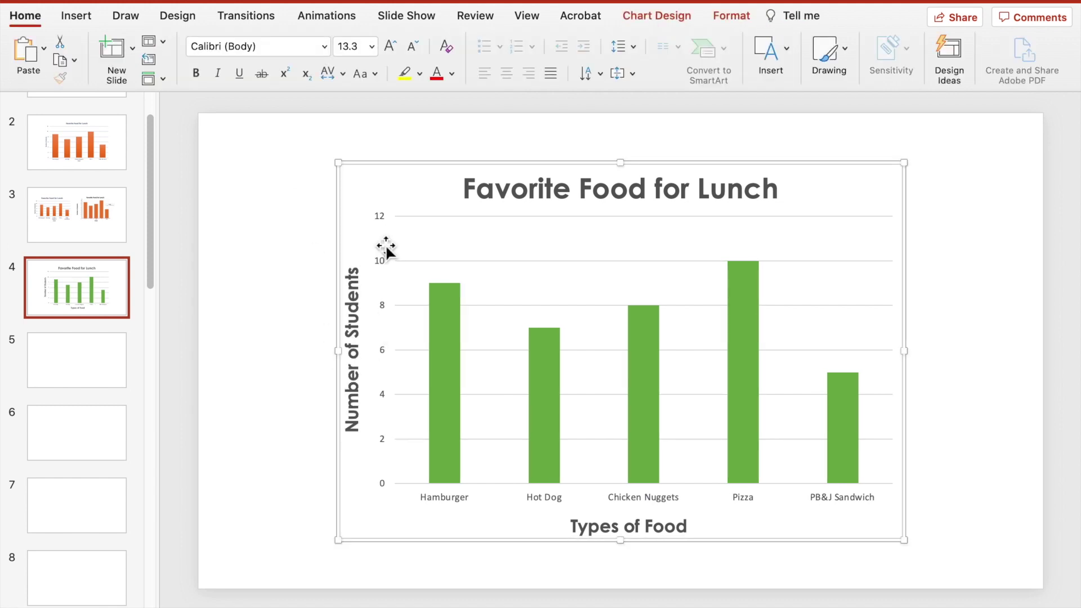
pyautogui.moveTo(386, 241); pyautogui.dragTo(406, 174)
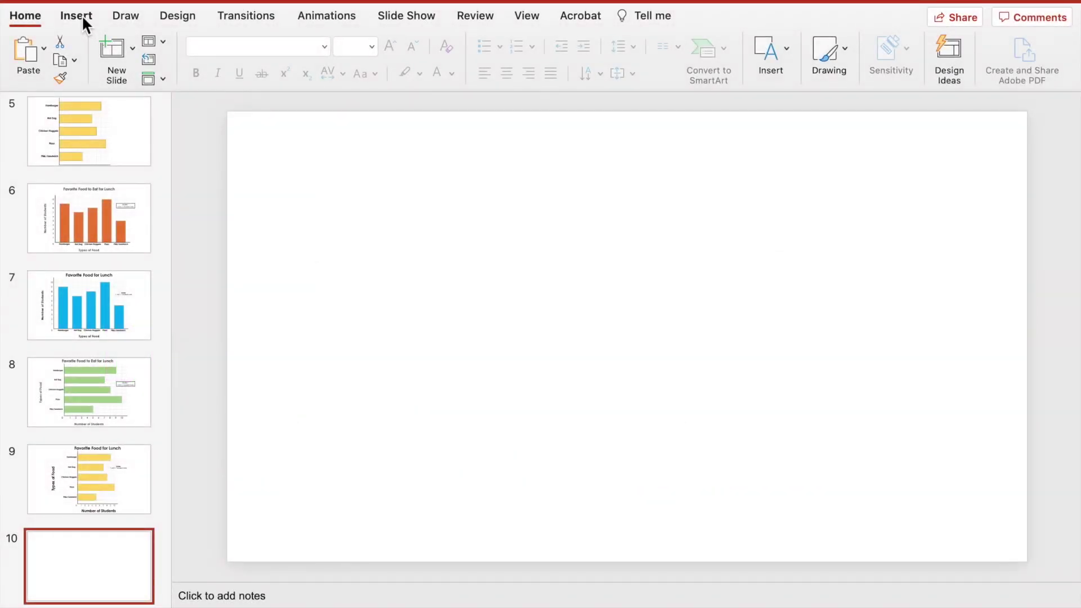
# Insert a table of 16 columns and 11 rows on slide 10.
pyautogui.click(83, 15)
pyautogui.click(105, 48)
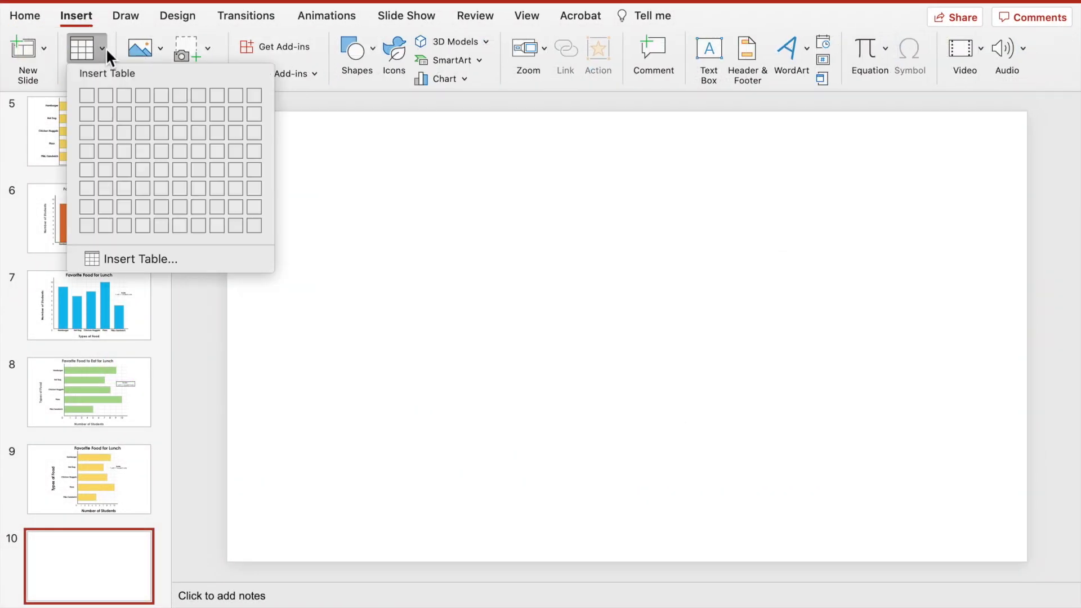
pyautogui.click(108, 259)
pyautogui.write('16')
pyautogui.press('Tab')
pyautogui.write('11')
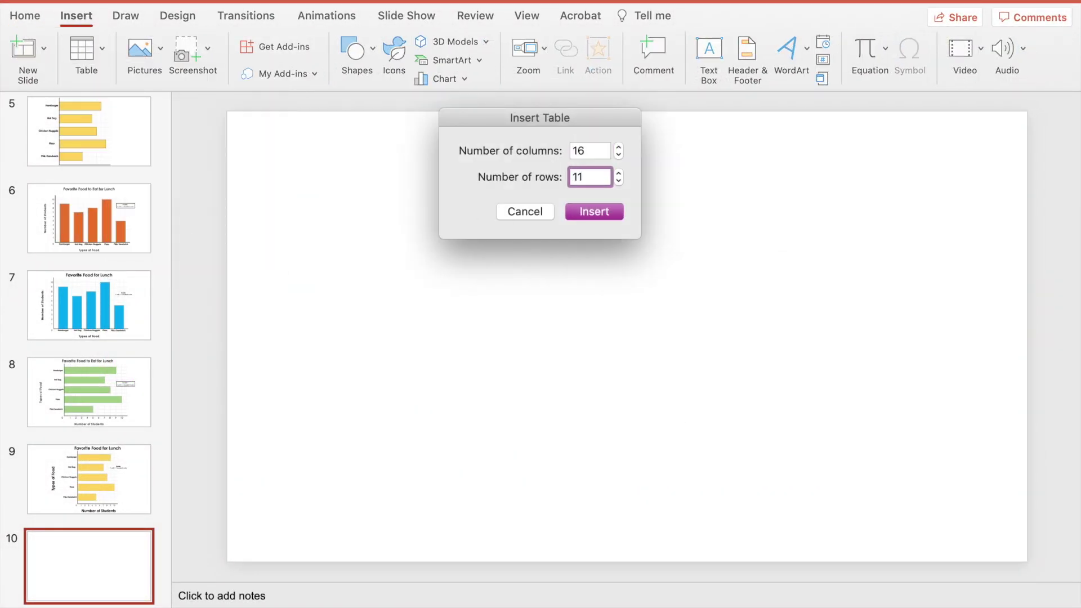
pyautogui.click(607, 212)
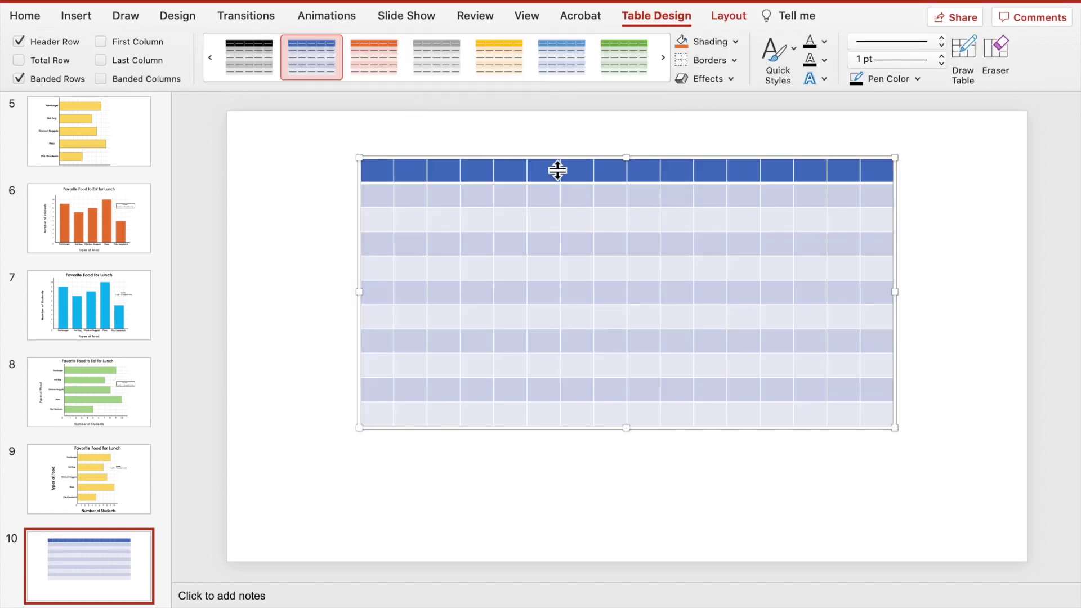
# Give the table the No Style, Table Grid style, 0.5-inch rows, and centre it.
pyautogui.click(442, 85)
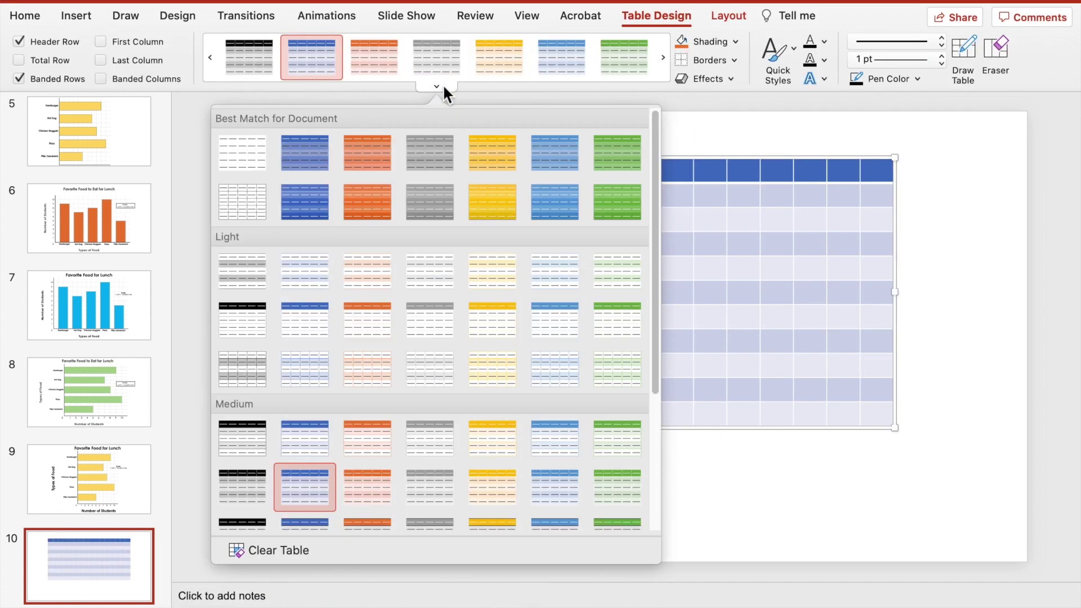
pyautogui.click(243, 217)
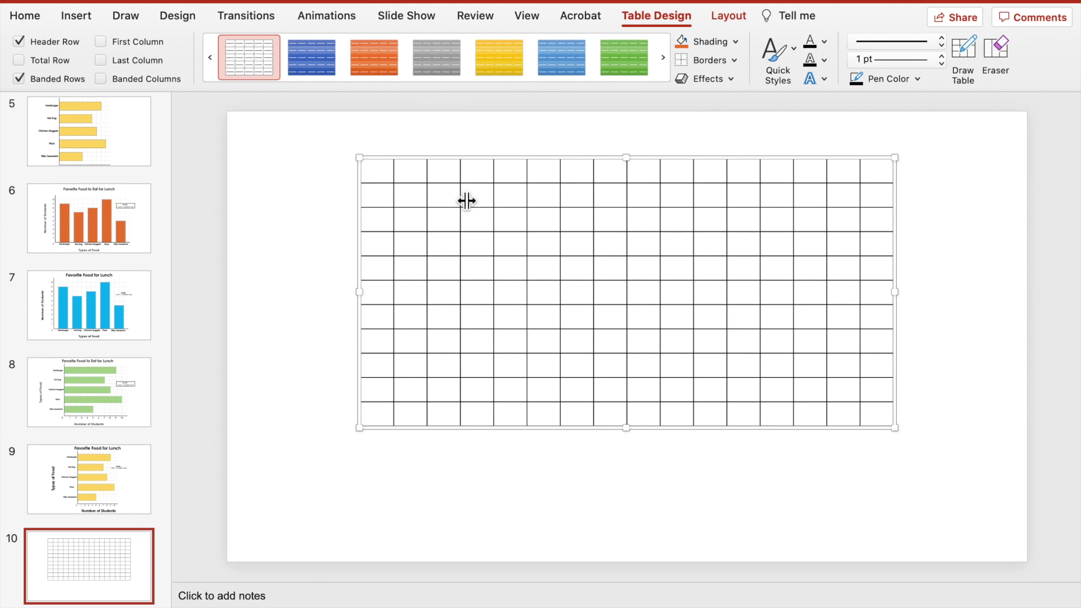
pyautogui.click(728, 16)
pyautogui.click(451, 42)
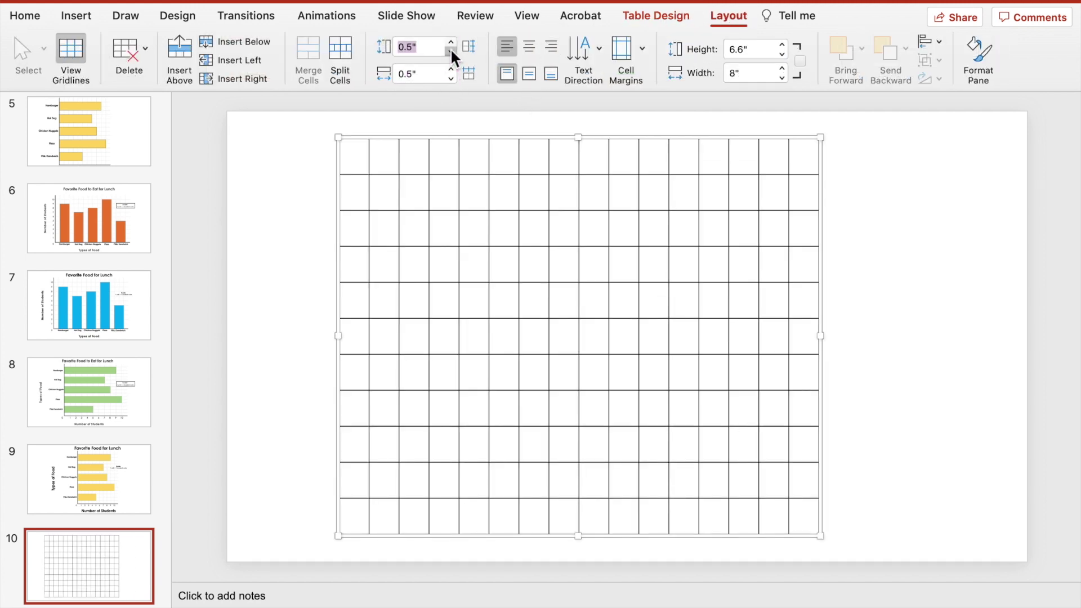
pyautogui.moveTo(455, 139); pyautogui.dragTo(506, 171)
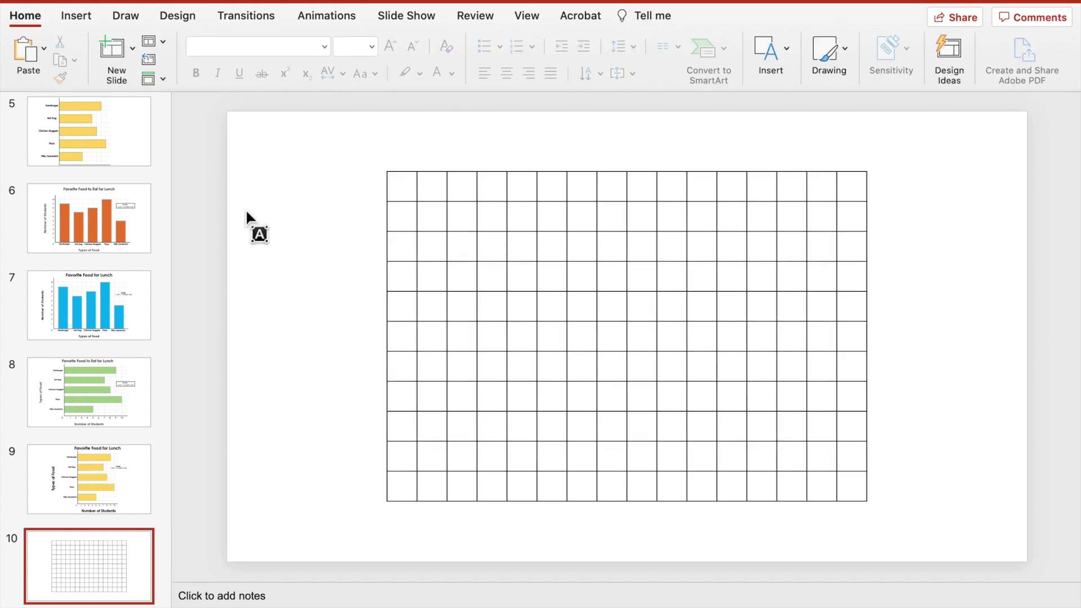
# Create a vertically centred Century Gothic text box labelled 10 beside the grid's top line.
pyautogui.moveTo(251, 203)
pyautogui.mouseDown()
pyautogui.moveTo(256, 244)
pyautogui.moveTo(302, 256)
pyautogui.mouseUp()
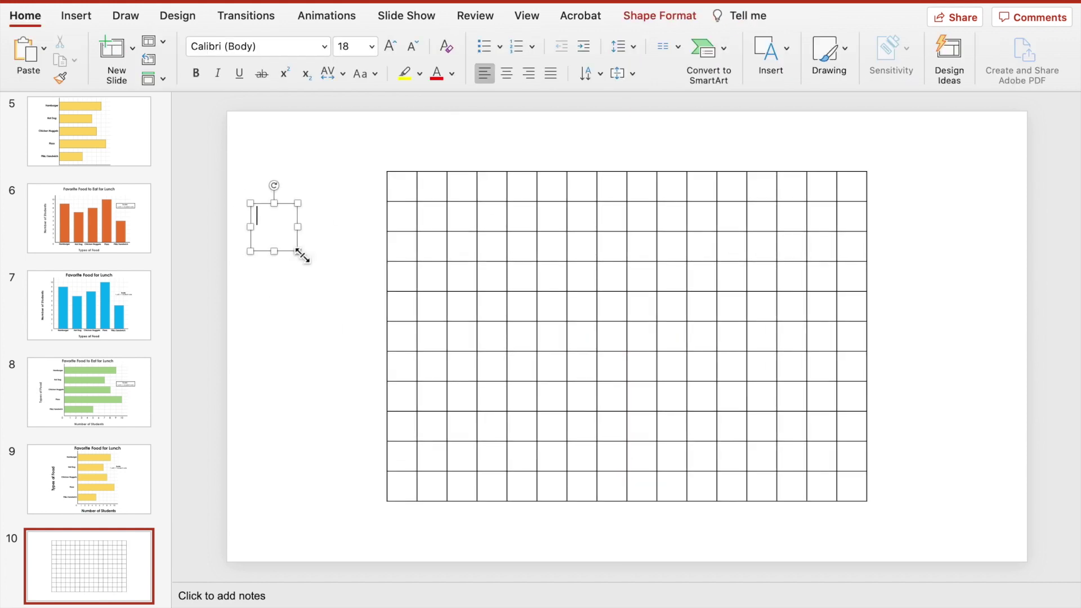
pyautogui.click(330, 47)
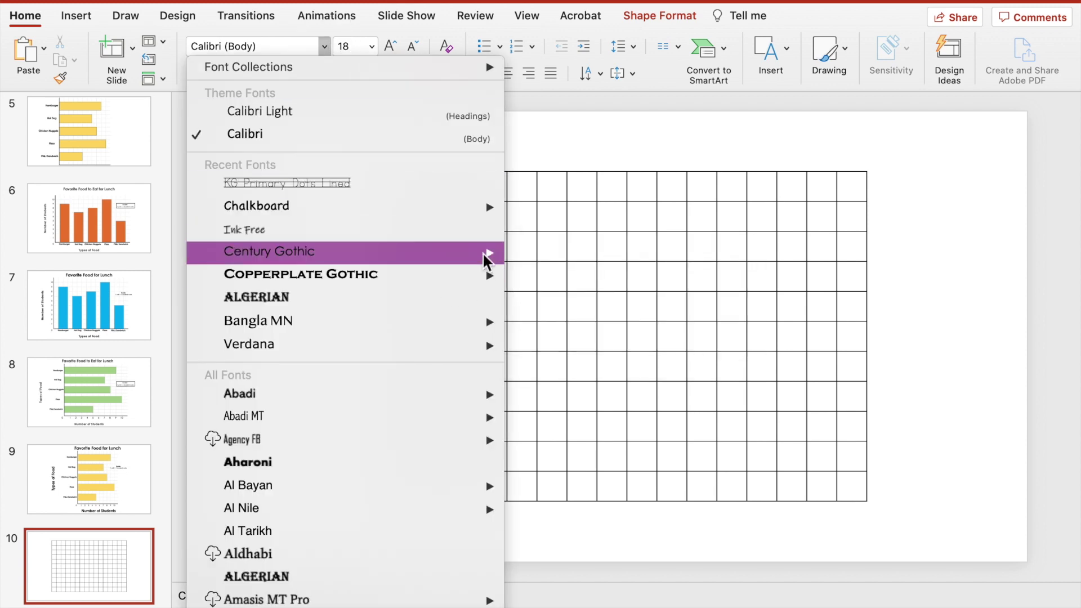
pyautogui.moveTo(494, 251)
pyautogui.click(557, 289)
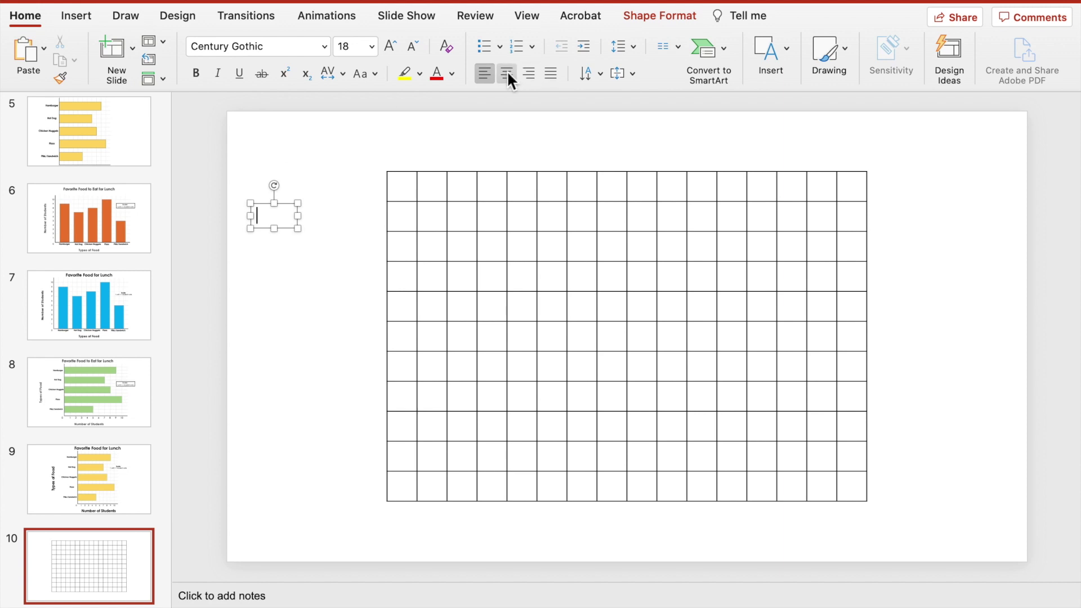
pyautogui.click(618, 73)
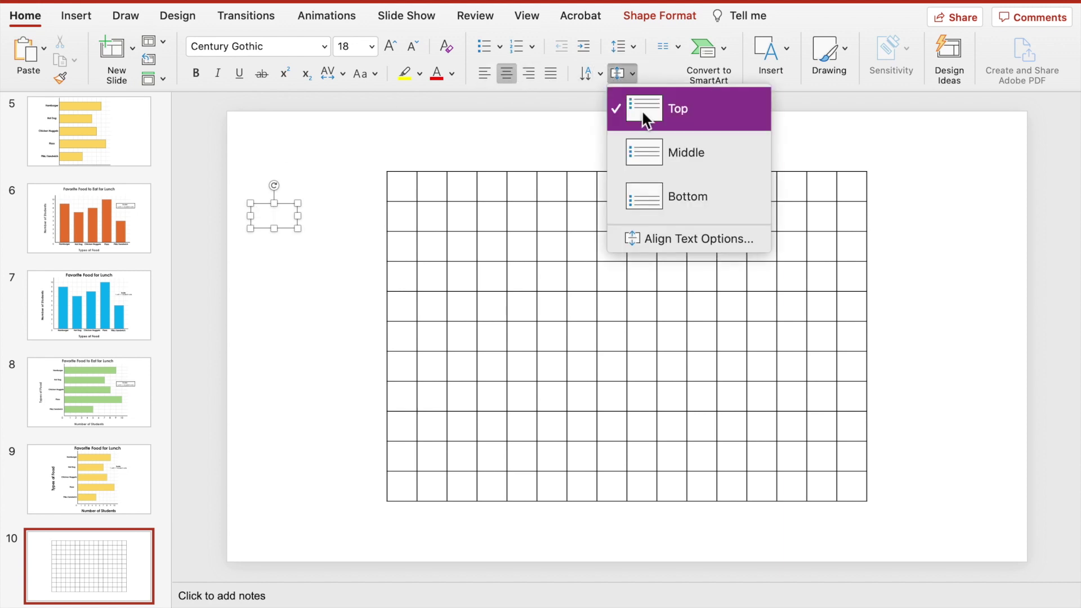
pyautogui.click(652, 148)
pyautogui.write('0')
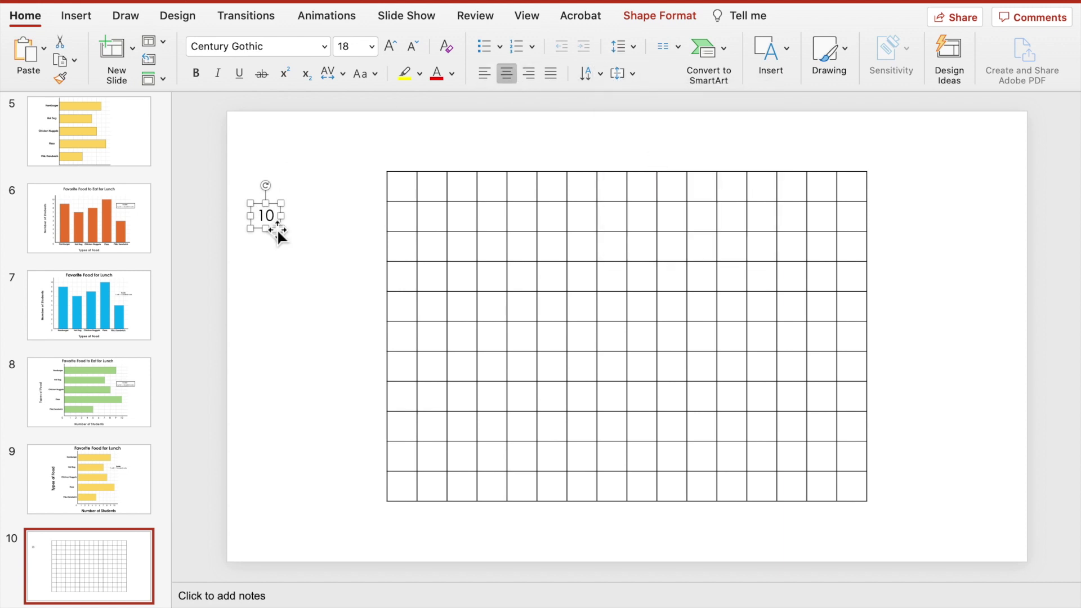
pyautogui.moveTo(277, 225); pyautogui.dragTo(381, 213)
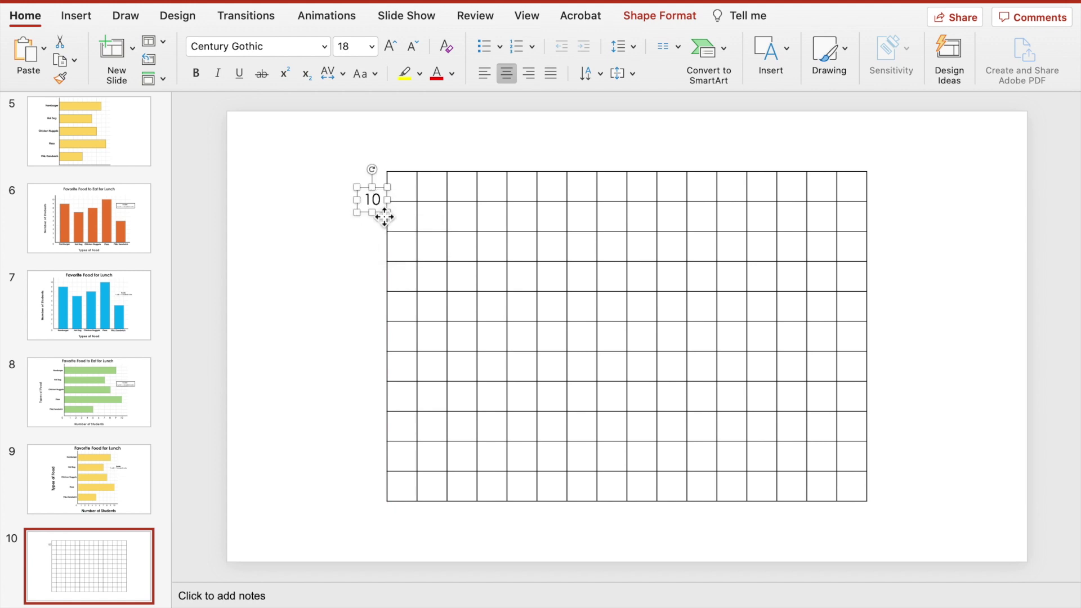
# Copy the label to the grid's bottom-left and change it to 0.
pyautogui.moveTo(376, 219); pyautogui.dragTo(369, 530)
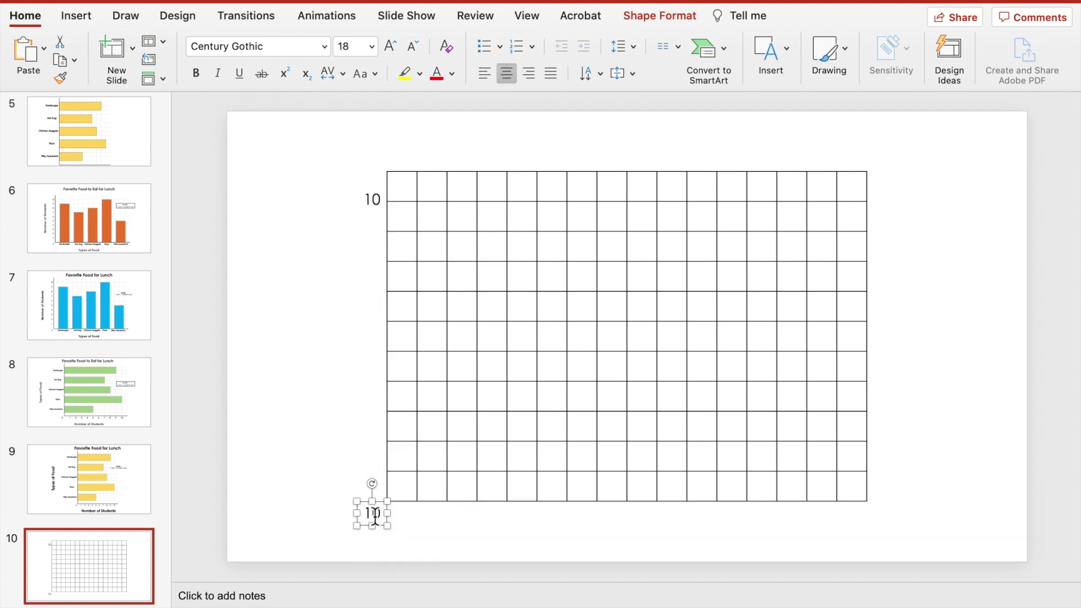
pyautogui.press('BackSpace')
pyautogui.click(352, 445)
# Duplicate the 10 label to create the 9 and 1 labels on their grid lines.
pyautogui.click(380, 204)
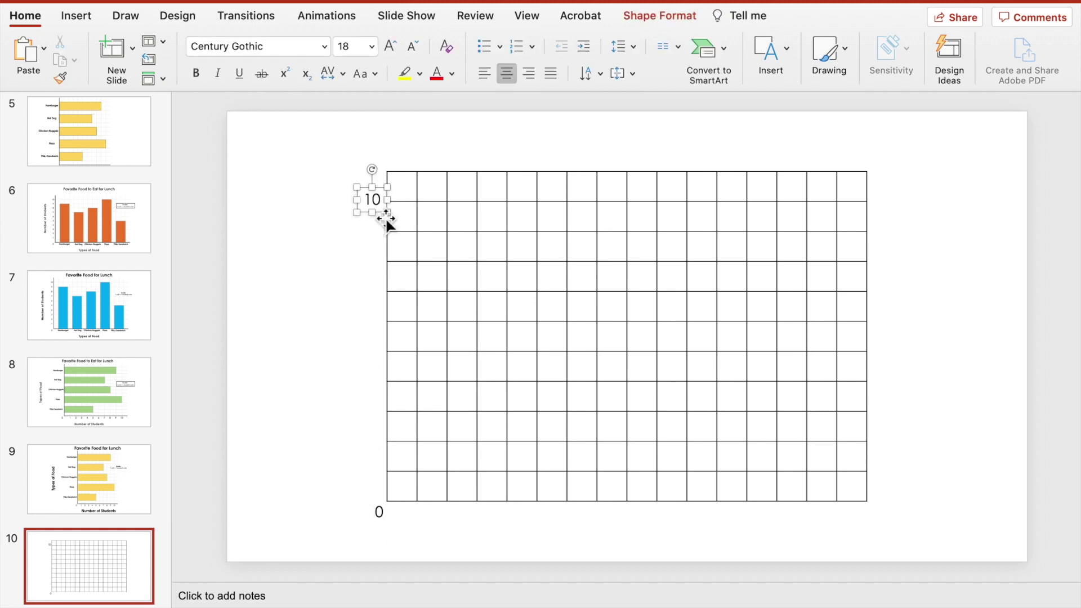
pyautogui.press('Down')
pyautogui.press('Right')
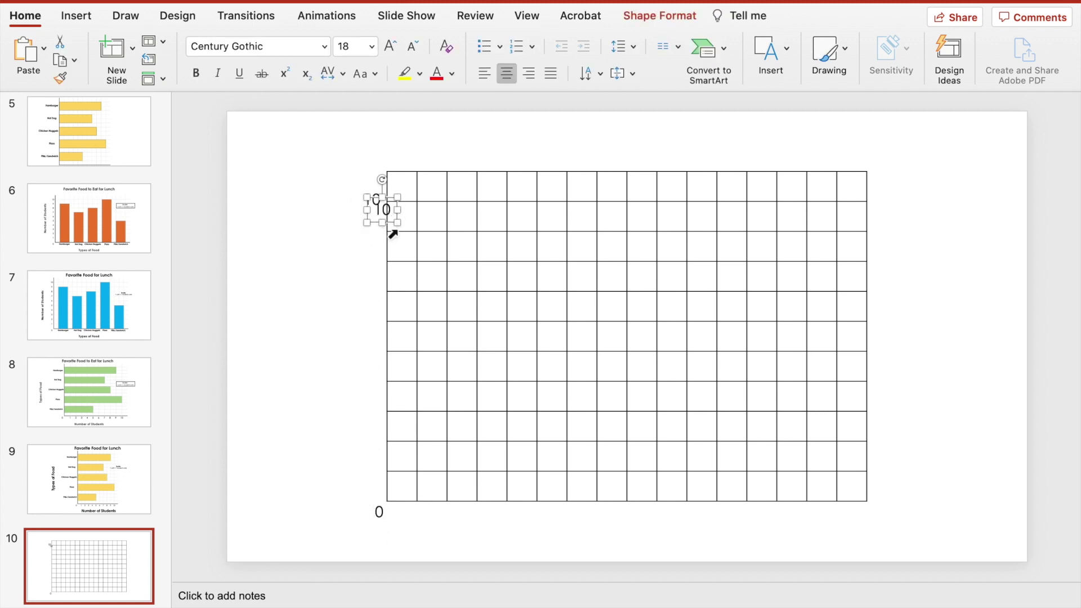
pyautogui.moveTo(397, 224); pyautogui.dragTo(376, 241)
pyautogui.write('9')
pyautogui.press('super+d')
pyautogui.press('super+d')
pyautogui.press('super+d')
pyautogui.press('super+d')
pyautogui.press('super+d')
pyautogui.press('super+d')
pyautogui.press('super+d')
pyautogui.press('super+d')
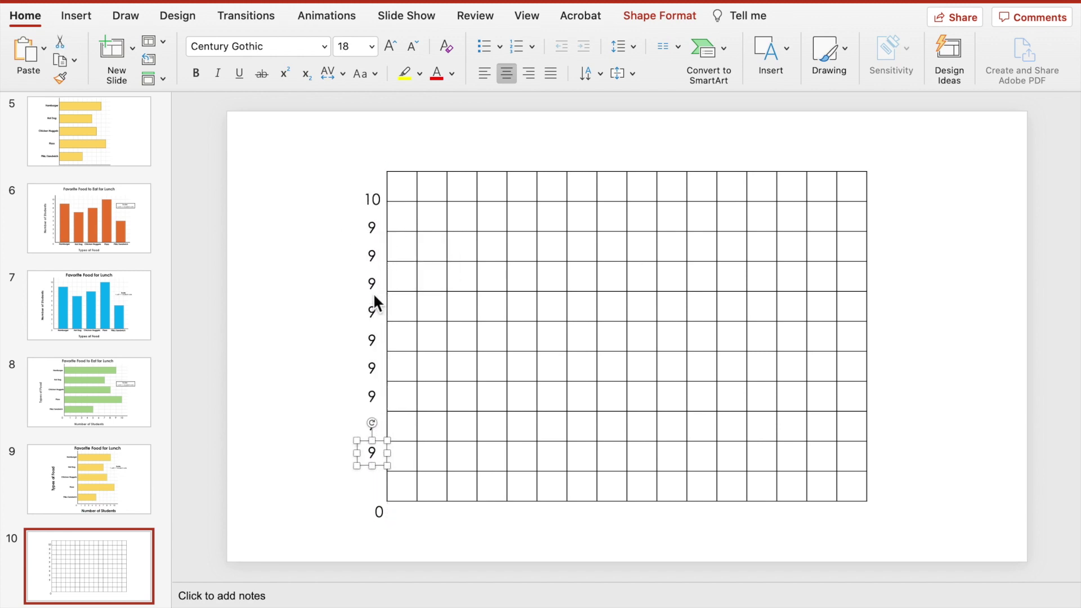
pyautogui.moveTo(371, 452); pyautogui.dragTo(381, 473)
pyautogui.write('1')
# Retype the copied labels down the grid as 8, 7 and onward to 5.
pyautogui.click(372, 397)
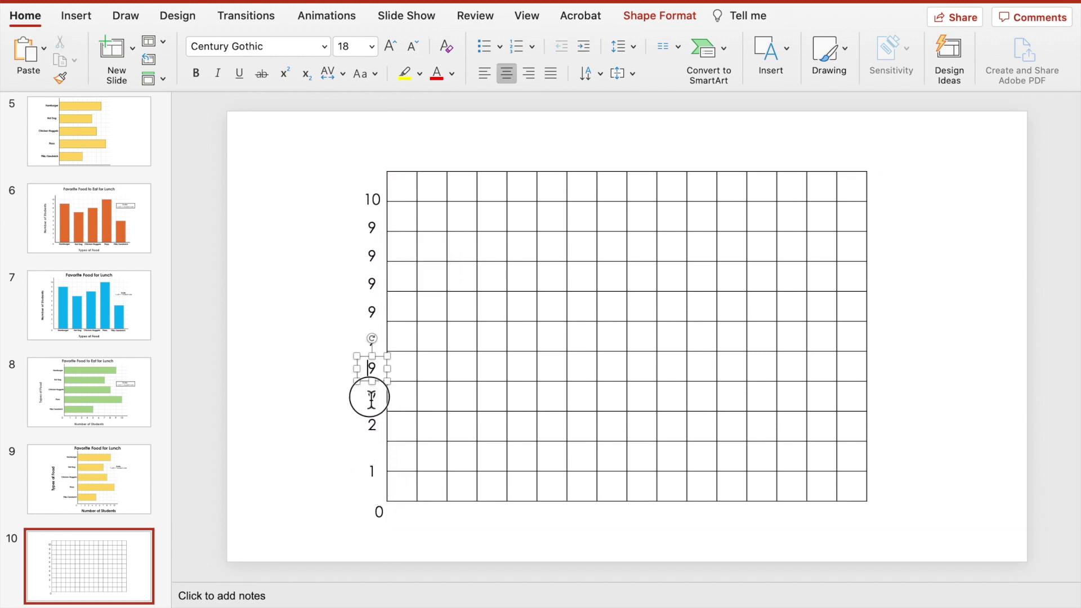
pyautogui.doubleClick(371, 227)
pyautogui.doubleClick(372, 256)
pyautogui.write('8')
pyautogui.doubleClick(372, 284)
pyautogui.write('7')
pyautogui.doubleClick(371, 312)
pyautogui.doubleClick(372, 340)
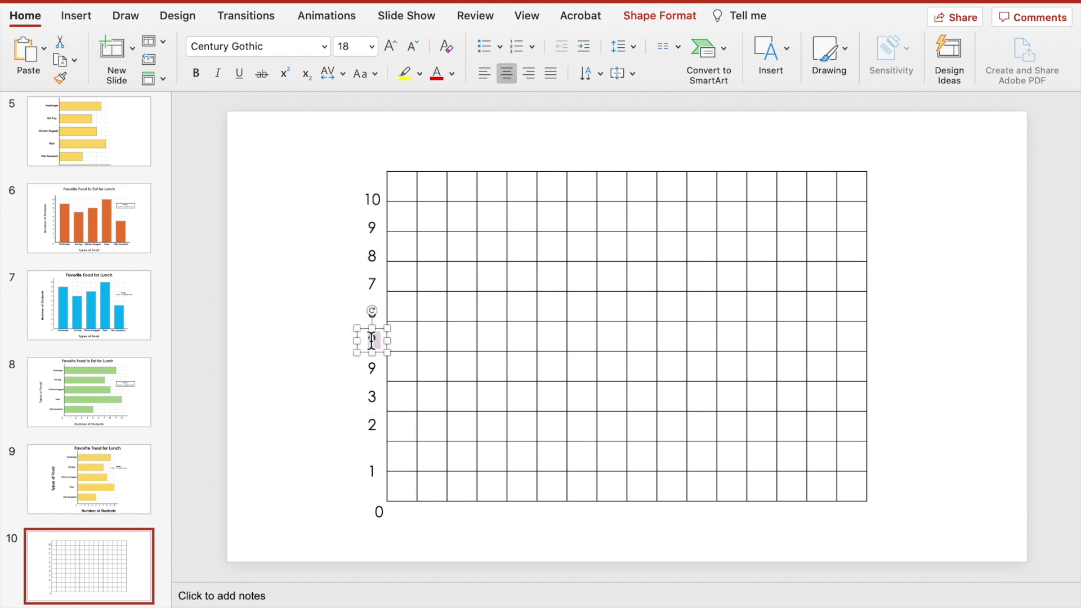
pyautogui.write('5')
pyautogui.doubleClick(371, 369)
# Renumber the next label to 4 and nudge the 1 label into line.
pyautogui.write('4')
pyautogui.click(374, 490)
pyautogui.moveTo(369, 480); pyautogui.dragTo(369, 480)
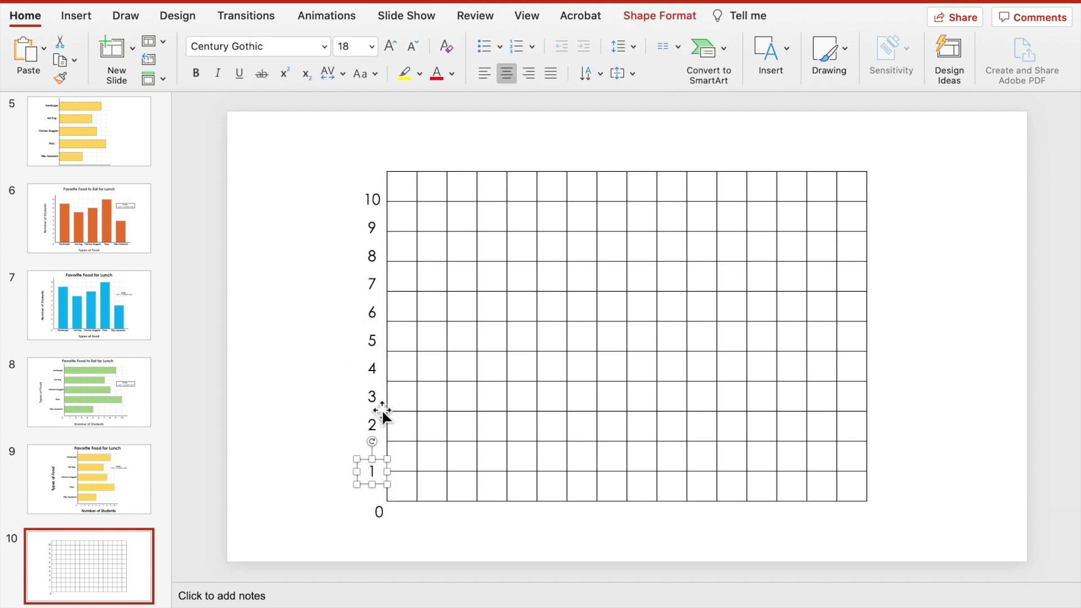
# Select all ten number labels and align them right.
pyautogui.moveTo(333, 174); pyautogui.dragTo(401, 495)
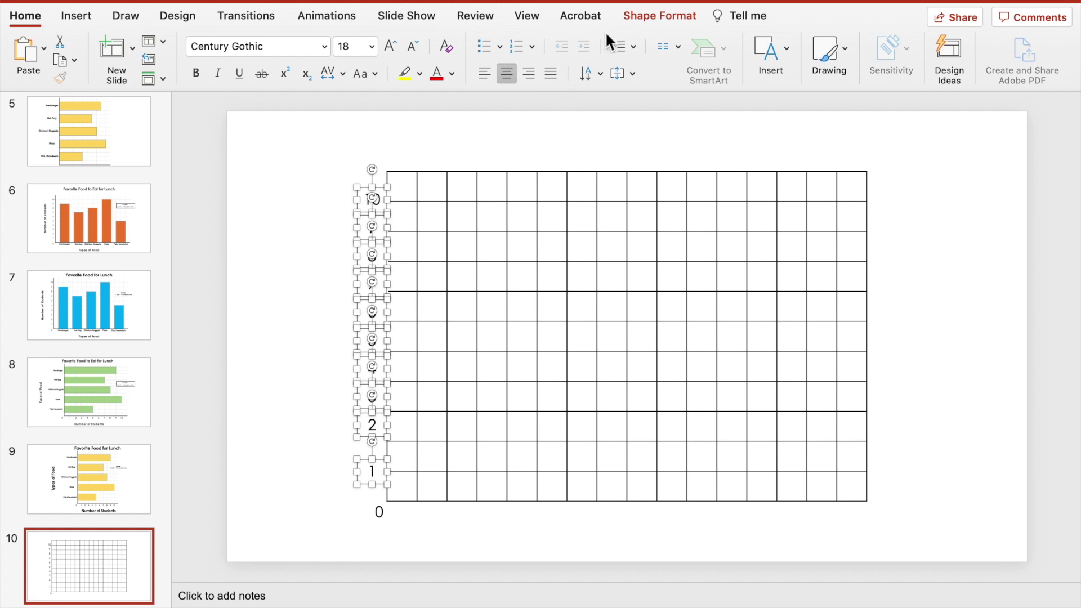
pyautogui.click(668, 15)
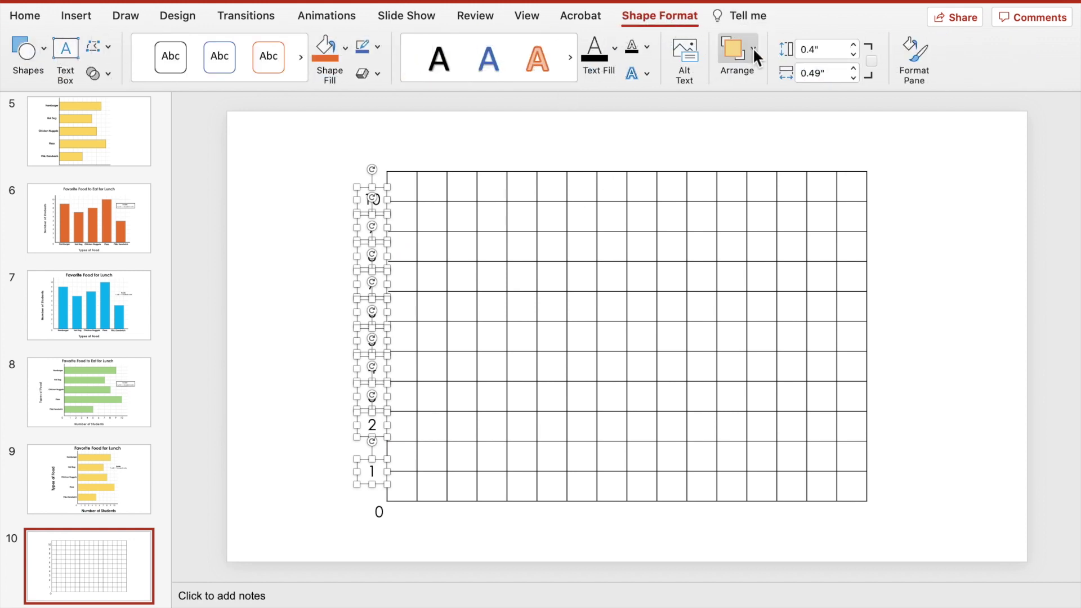
pyautogui.click(753, 49)
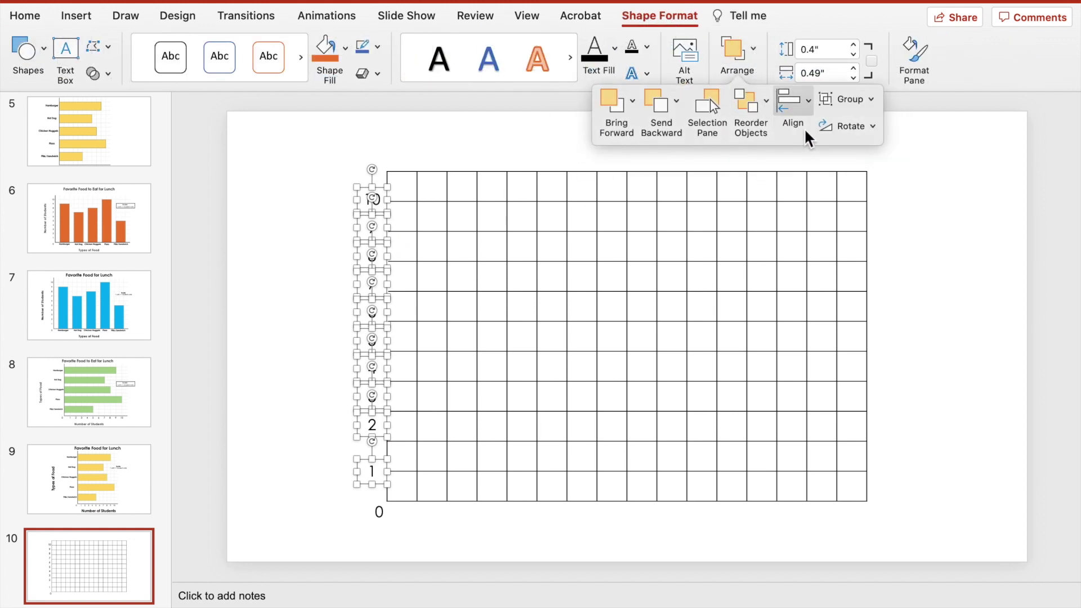
pyautogui.click(808, 103)
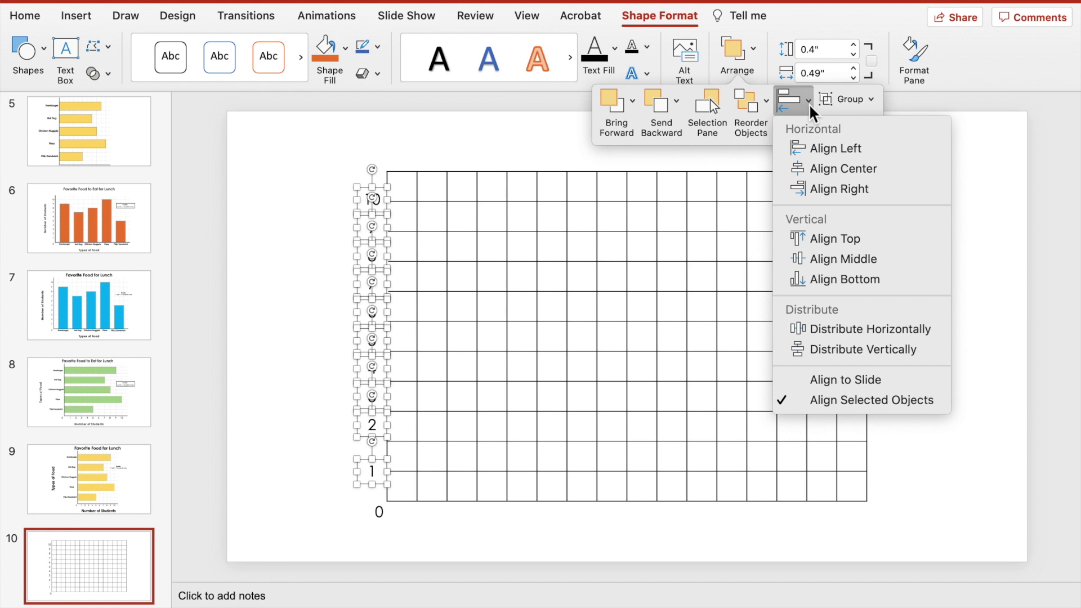
pyautogui.click(816, 199)
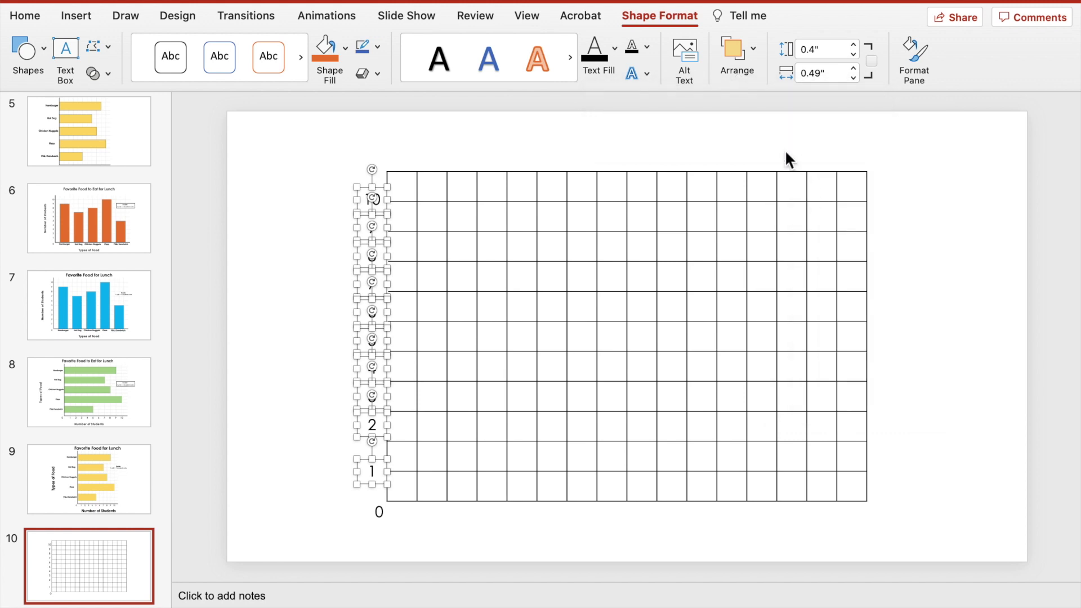
# Distribute the number labels vertically so they are evenly spaced along the grid.
pyautogui.click(755, 59)
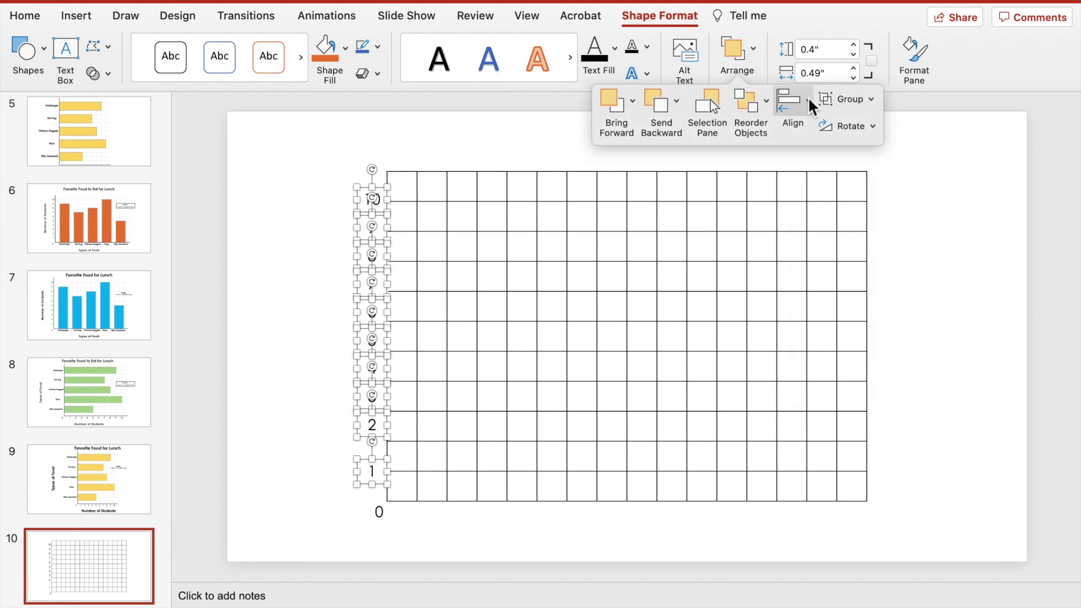
pyautogui.click(808, 101)
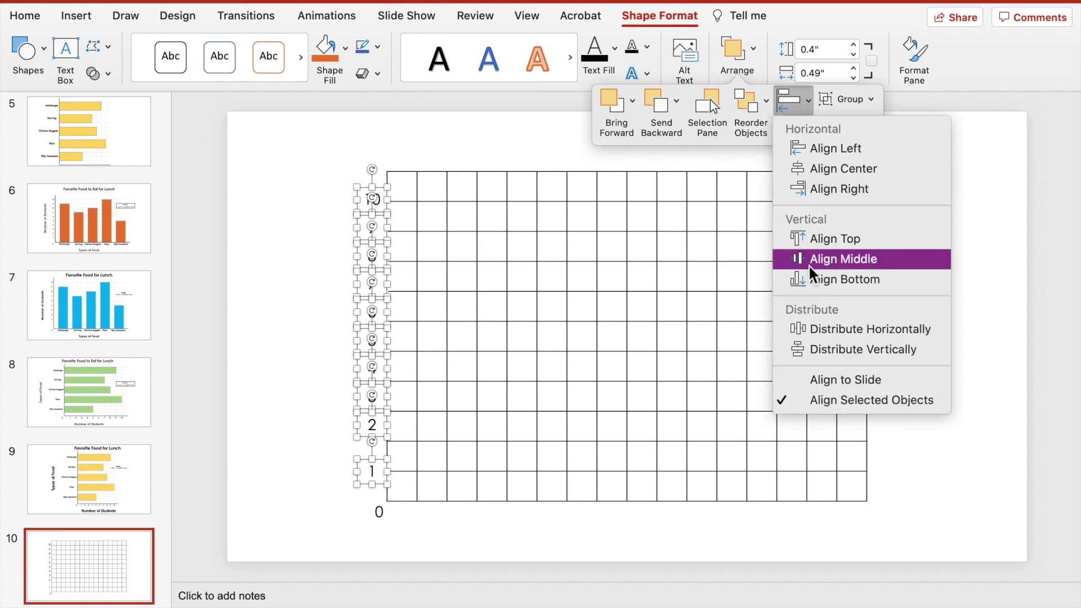
pyautogui.click(818, 350)
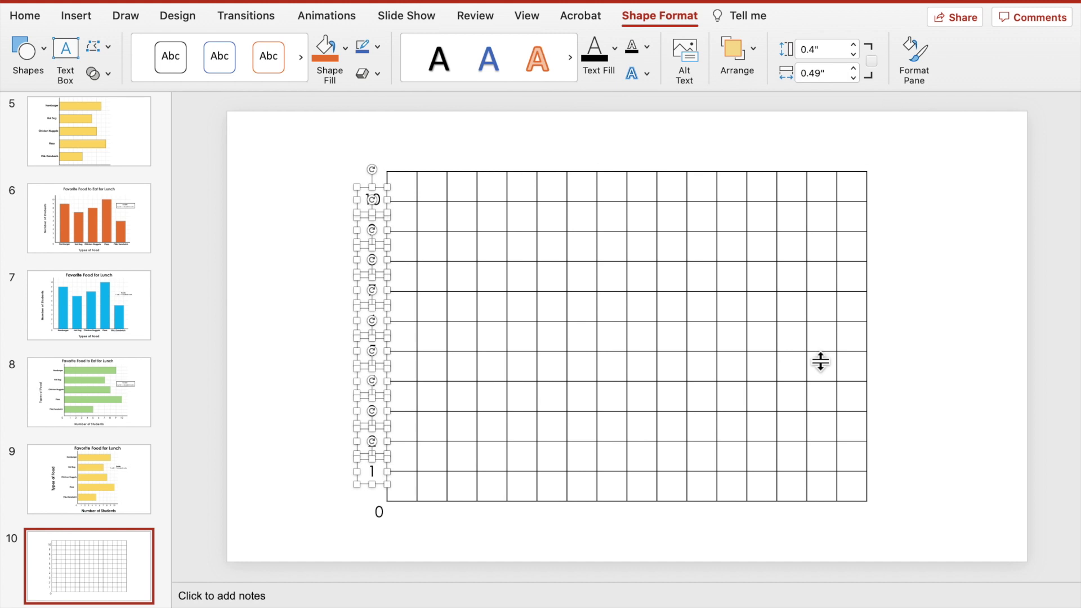
pyautogui.click(923, 318)
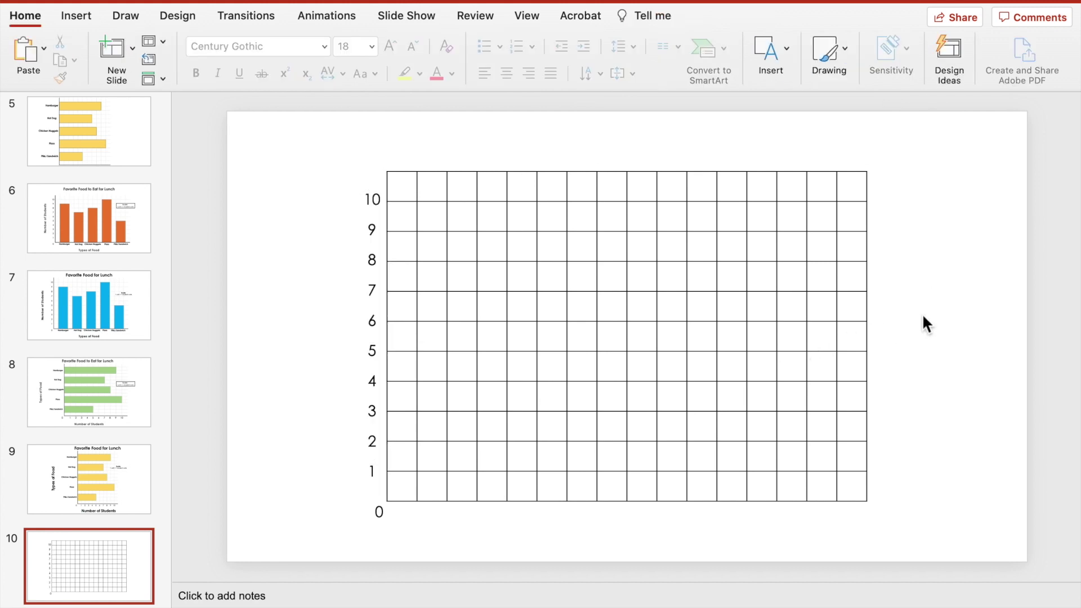
pyautogui.click(378, 513)
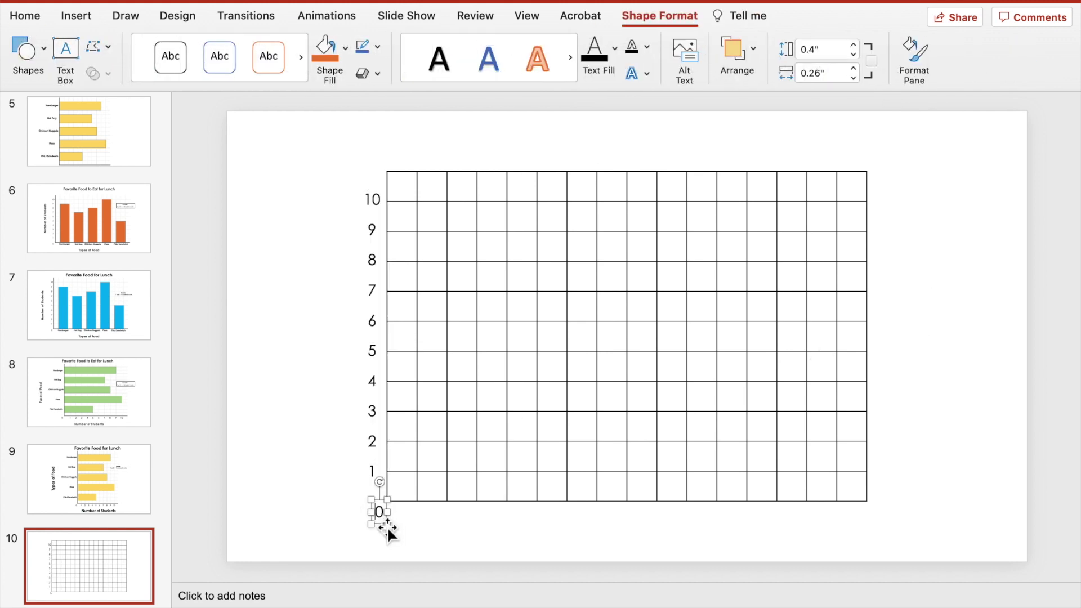
# Turn a copy of the 0 box into a 'Hamburger' label under the first columns.
pyautogui.moveTo(381, 518); pyautogui.dragTo(473, 531)
pyautogui.click(450, 515)
pyautogui.doubleClick(450, 514)
pyautogui.write('Ga')
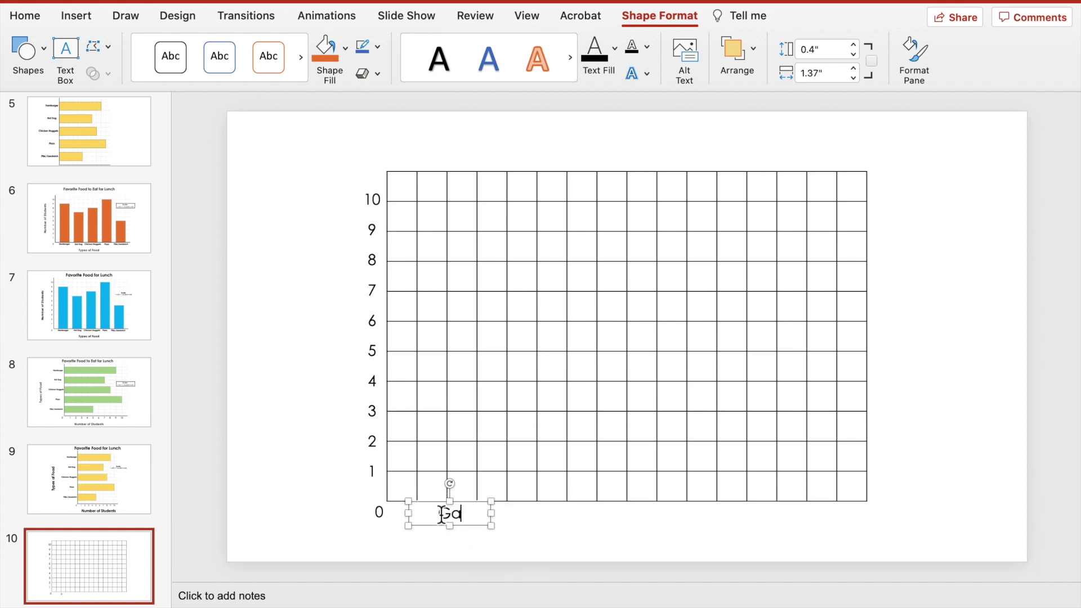
pyautogui.write('mburger')
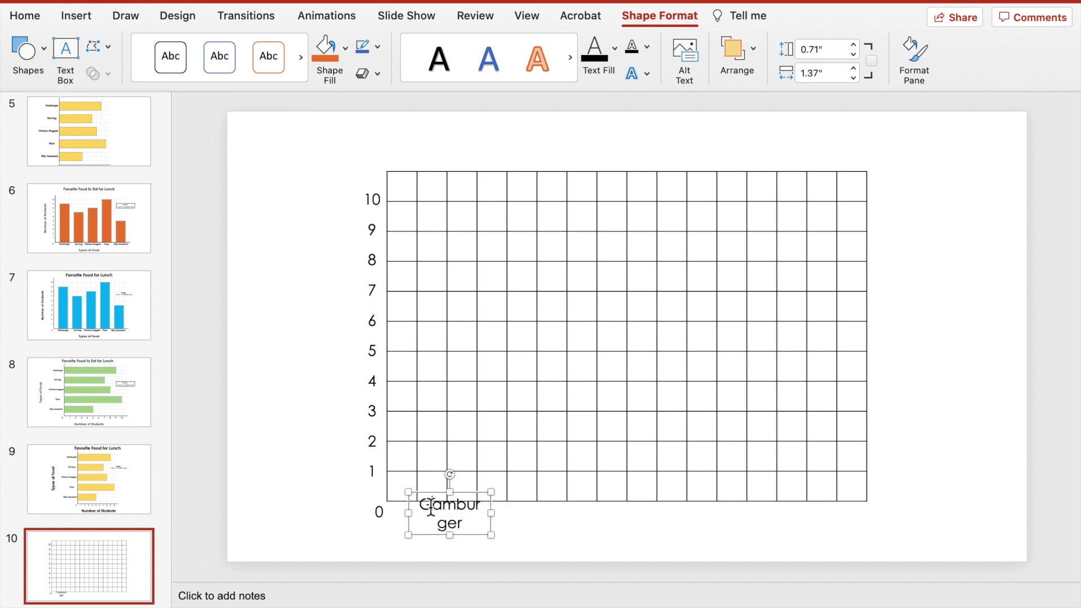
pyautogui.click(431, 505)
pyautogui.press('BackSpace')
pyautogui.write('H')
pyautogui.moveTo(491, 513); pyautogui.dragTo(501, 521)
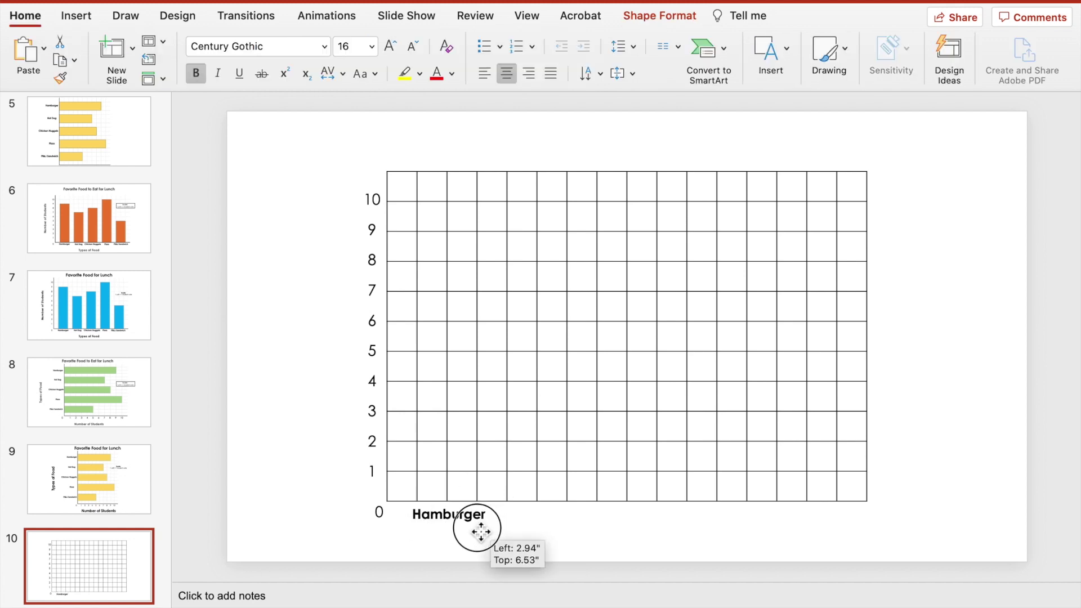
pyautogui.moveTo(483, 530); pyautogui.dragTo(563, 528)
# Duplicate the label as 'Hot Dog' and 'Chicken Nuggets', sizing each box to fit.
pyautogui.press('super+d')
pyautogui.doubleClick(536, 514)
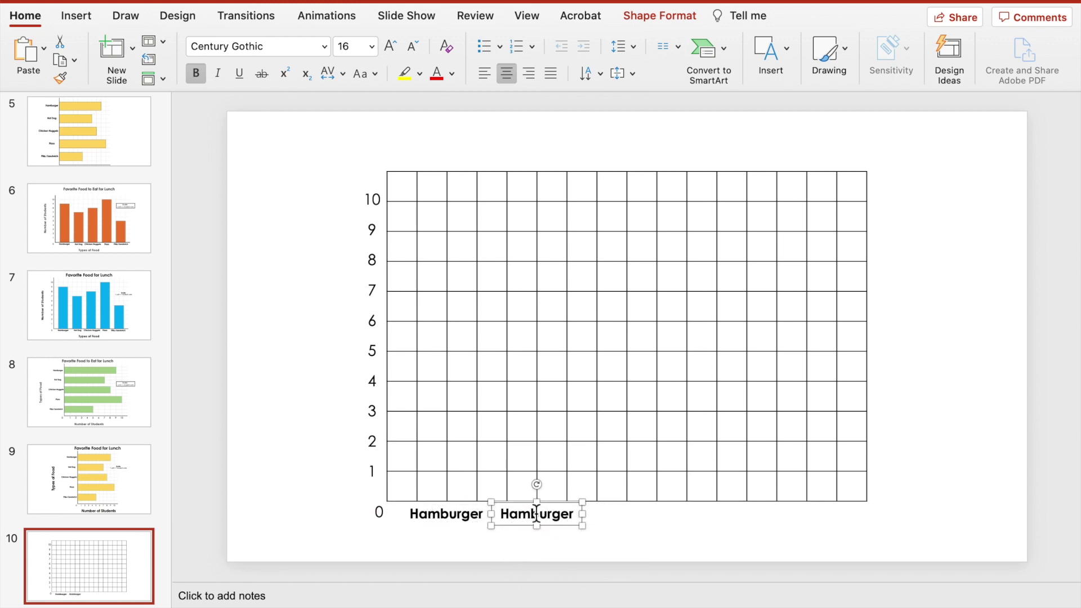
pyautogui.write('Hot Dog')
pyautogui.moveTo(491, 513); pyautogui.dragTo(645, 528)
pyautogui.tripleClick(630, 514)
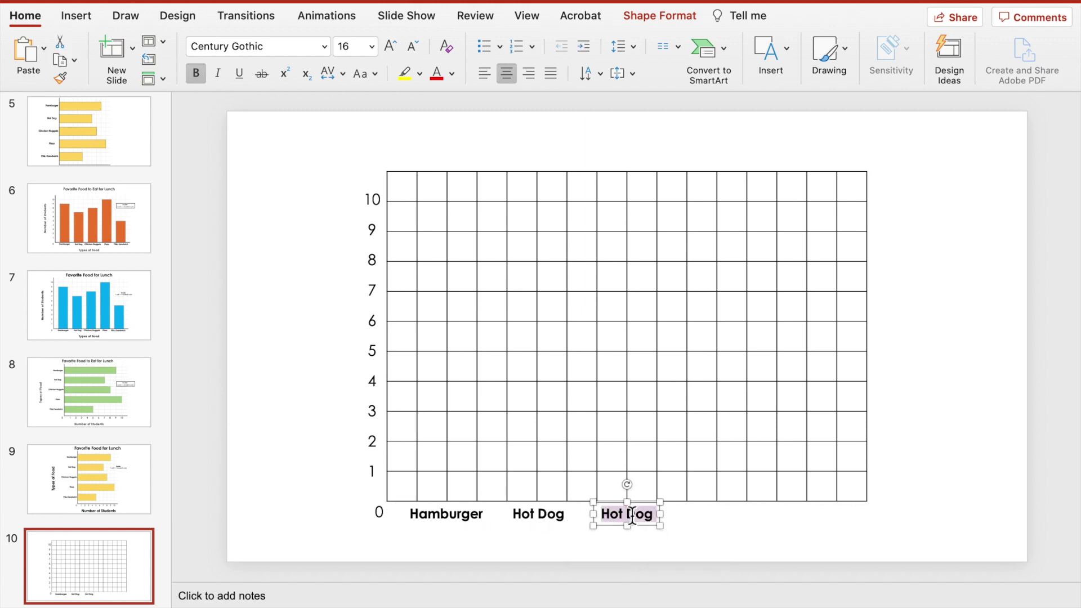
pyautogui.write('Chicken Nuggets')
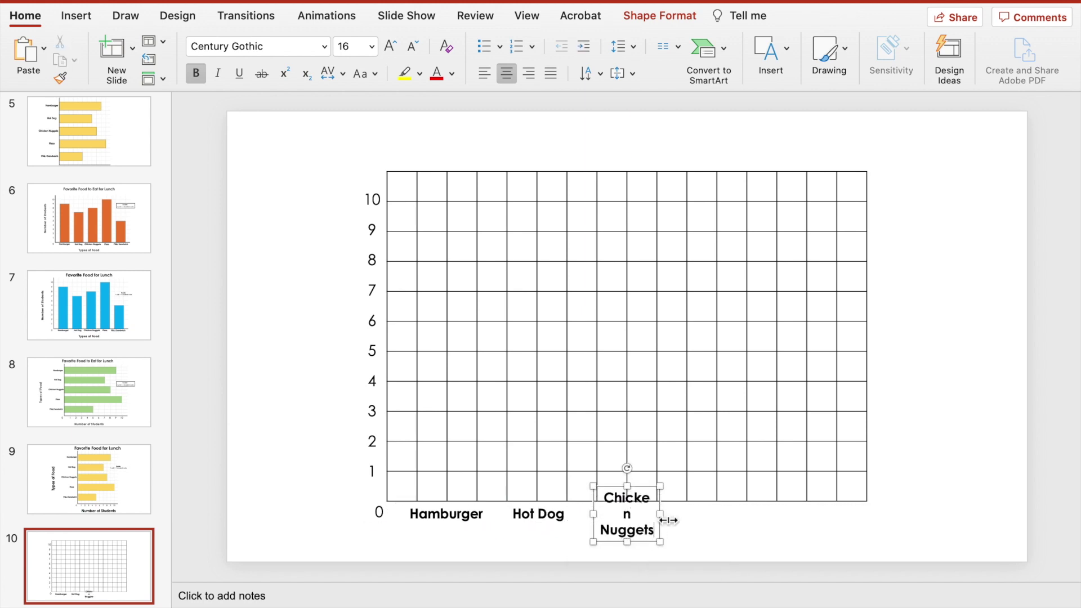
pyautogui.moveTo(660, 517)
pyautogui.mouseDown()
pyautogui.moveTo(730, 515)
pyautogui.moveTo(673, 528)
pyautogui.mouseUp()
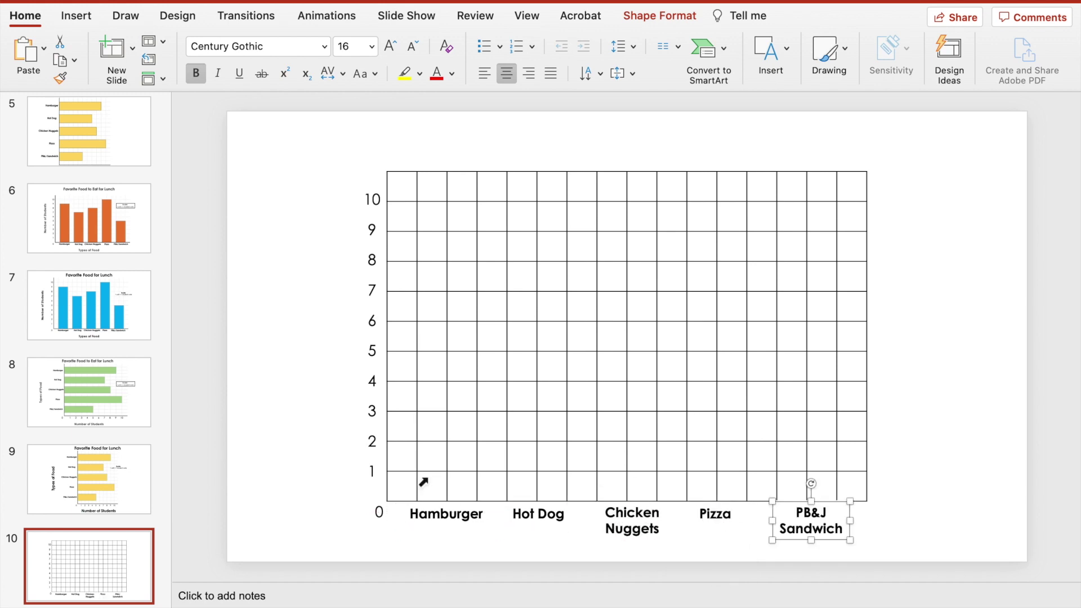
pyautogui.click(287, 301)
pyautogui.moveTo(314, 157); pyautogui.dragTo(400, 534)
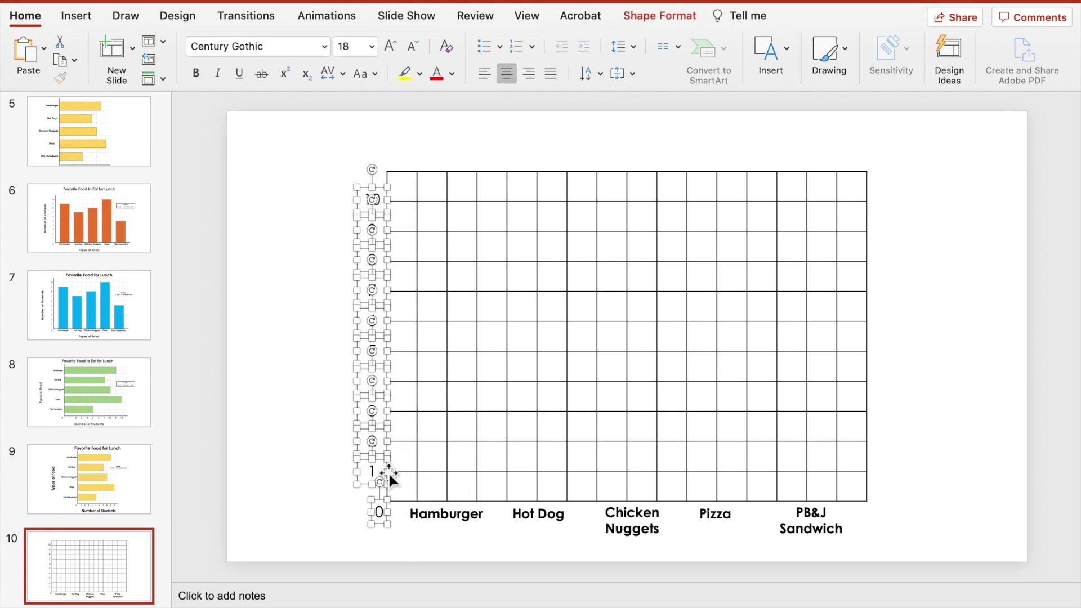
# Group the axis numbers into one object and the five food labels into another.
pyautogui.rightClick(366, 431)
pyautogui.moveTo(419, 420)
pyautogui.click(543, 417)
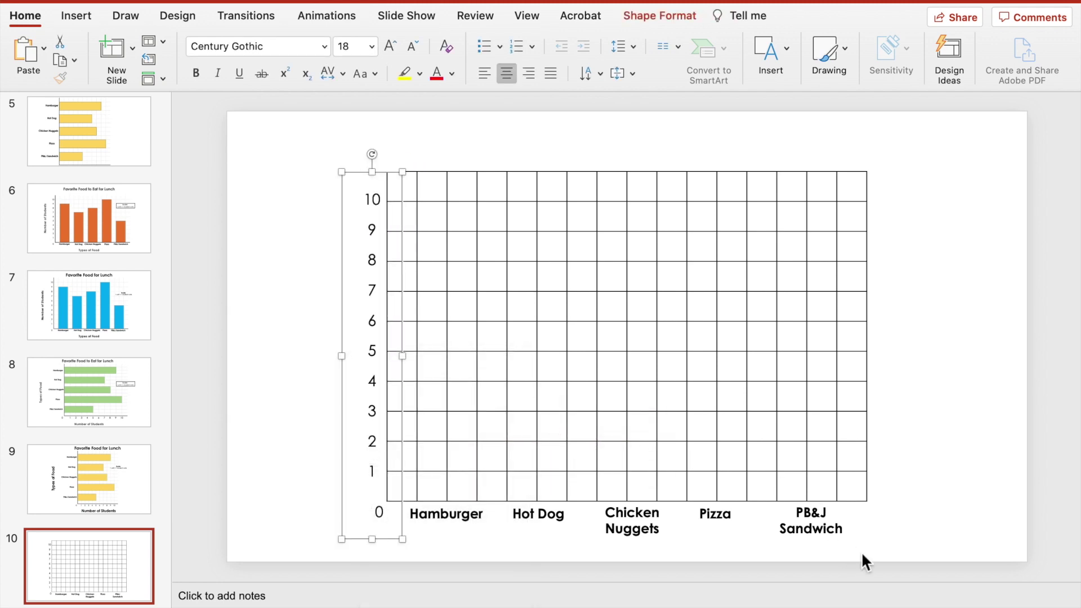
pyautogui.moveTo(888, 560); pyautogui.dragTo(383, 466)
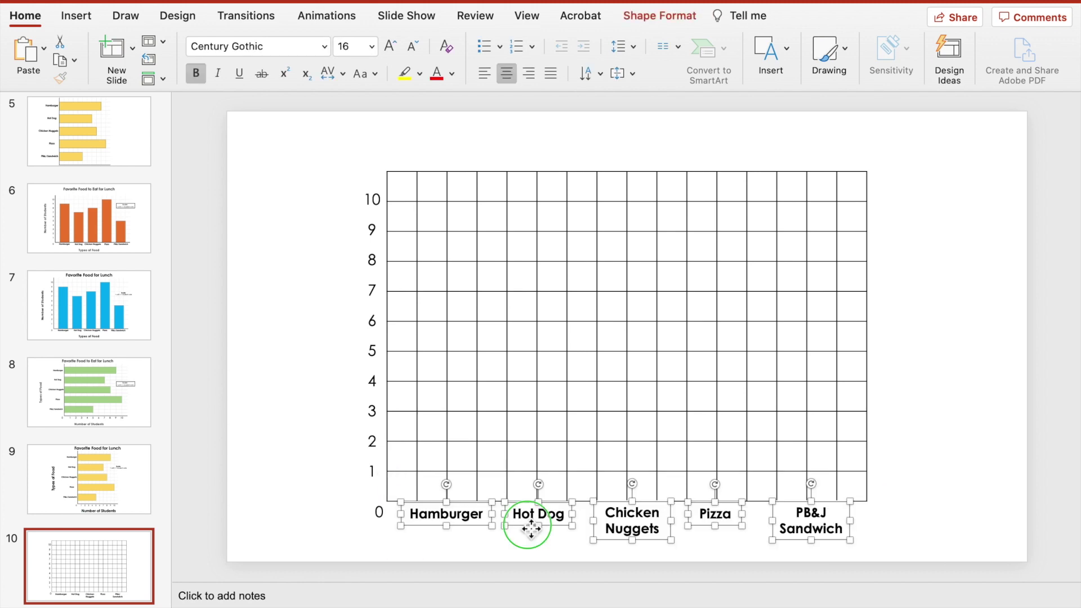
pyautogui.rightClick(530, 528)
pyautogui.moveTo(623, 420)
pyautogui.click(723, 420)
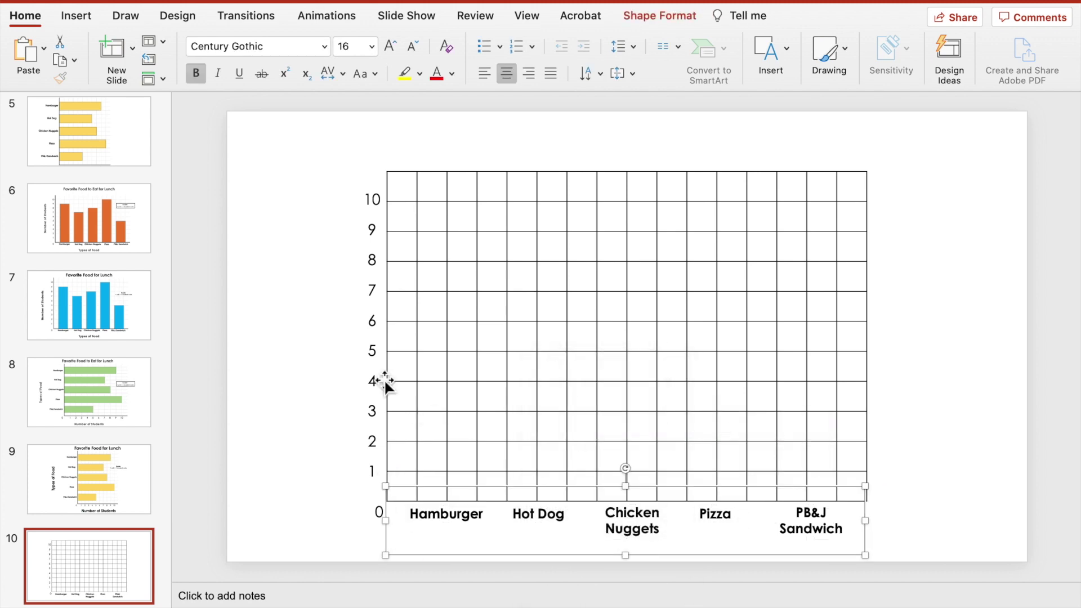
# Group the axis numbers and food labels together into a single object.
pyautogui.keyDown('shift'); pyautogui.click(372, 309); pyautogui.keyUp('shift')
pyautogui.rightClick(368, 303)
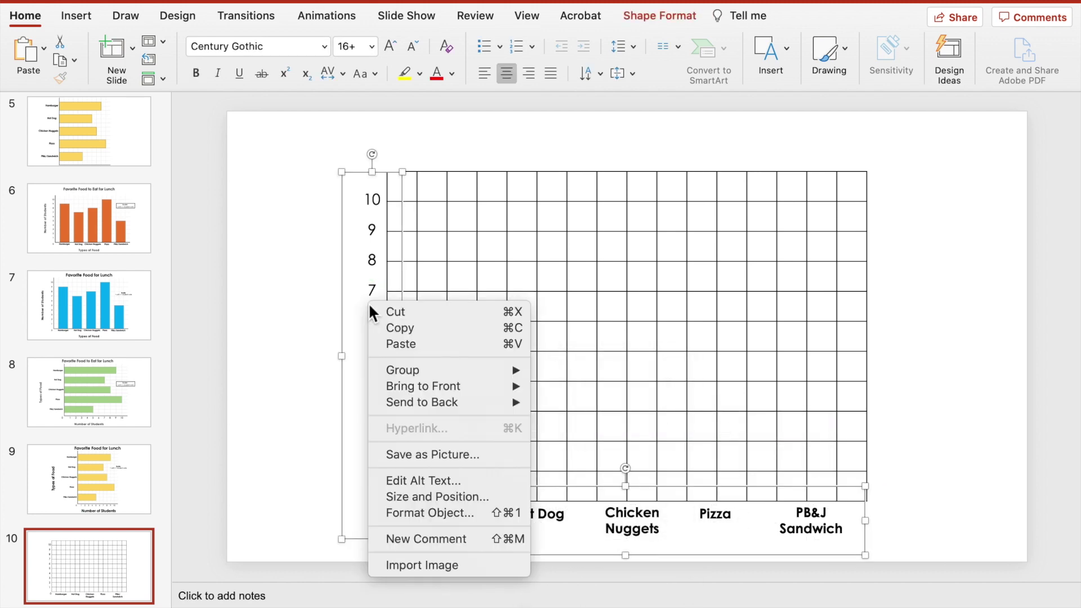
pyautogui.moveTo(424, 367)
pyautogui.click(585, 369)
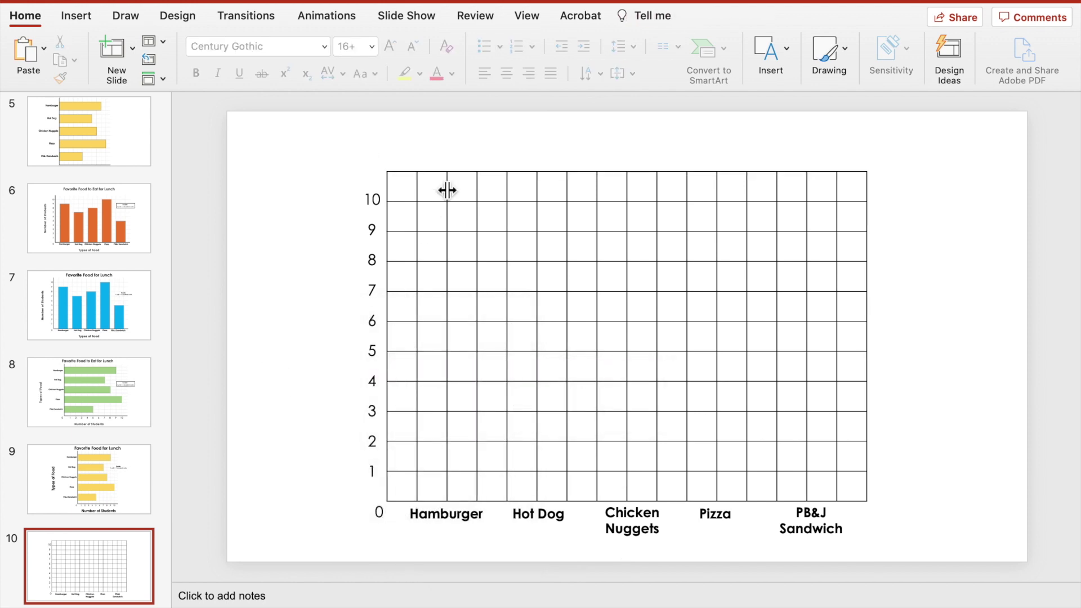
# Give every cell of the grid a grey 1 pt border on all sides.
pyautogui.click(410, 195)
pyautogui.moveTo(615, 220); pyautogui.dragTo(866, 501)
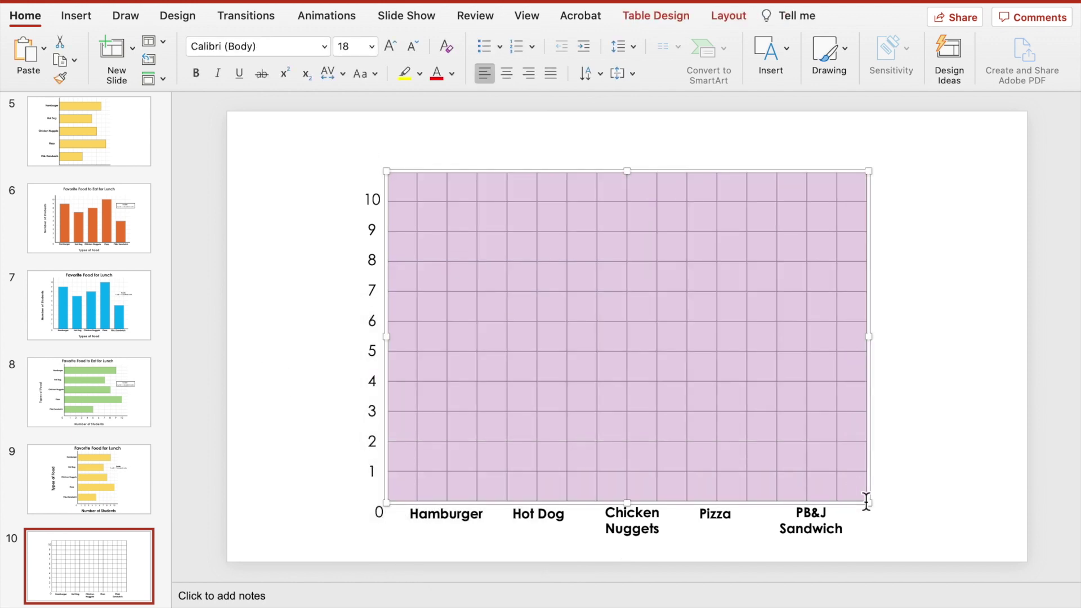
pyautogui.click(650, 18)
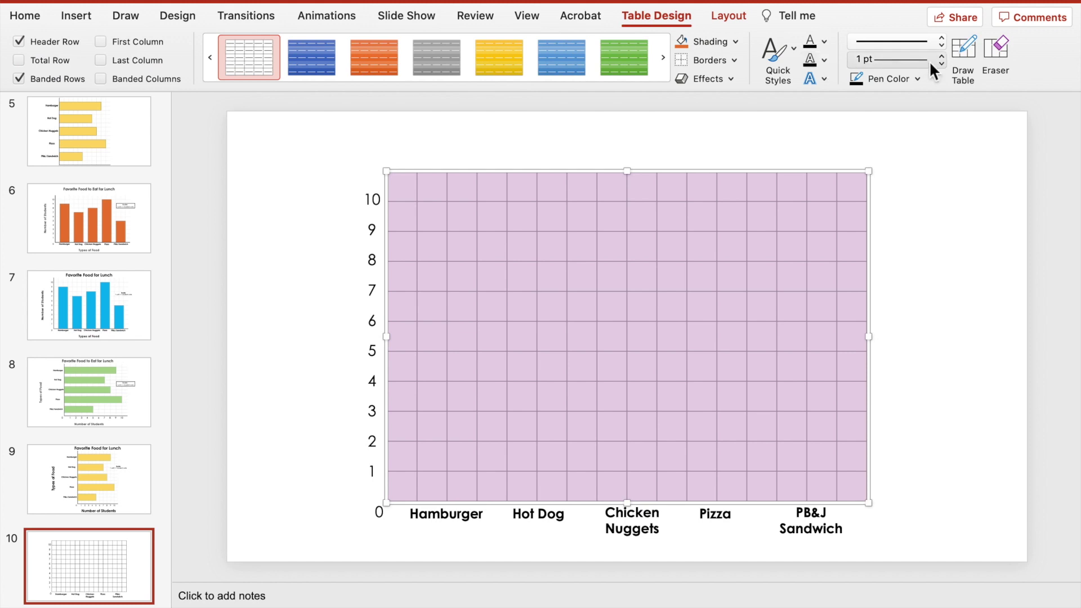
pyautogui.click(917, 78)
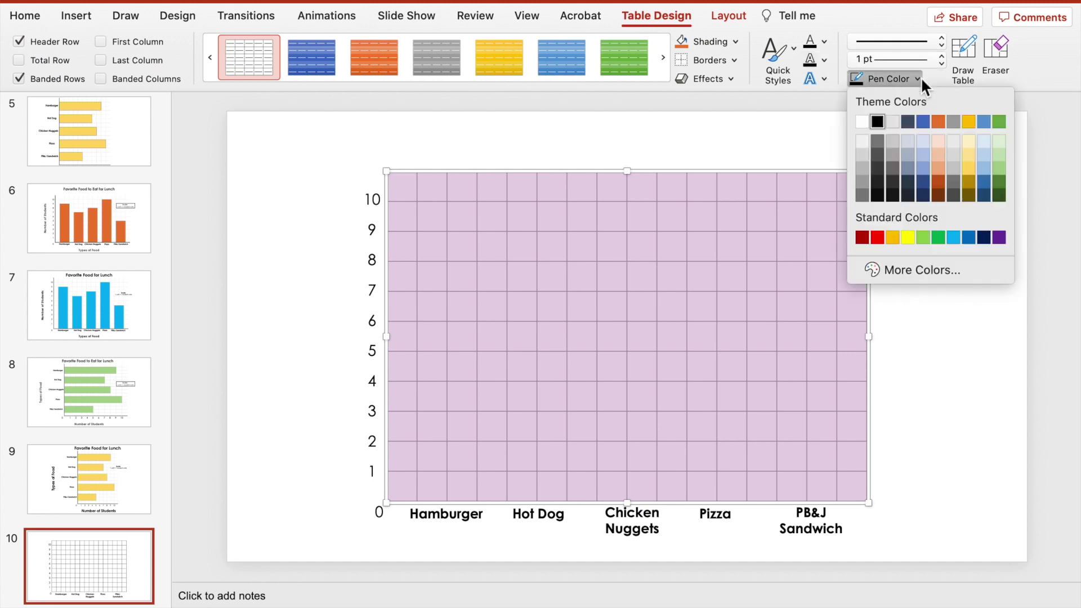
pyautogui.click(864, 176)
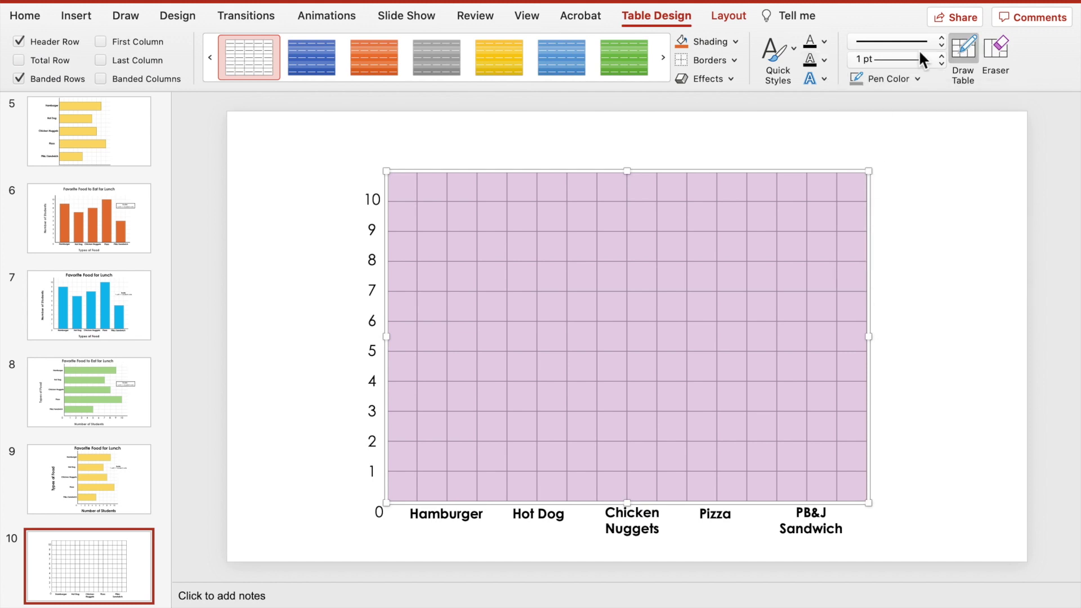
pyautogui.click(917, 59)
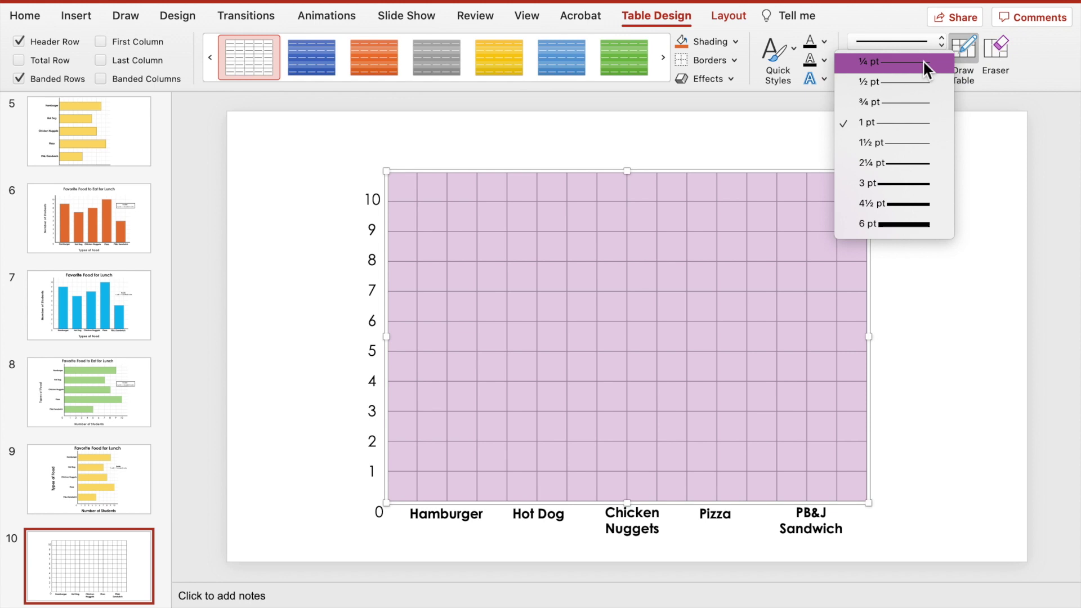
pyautogui.click(902, 122)
pyautogui.click(734, 59)
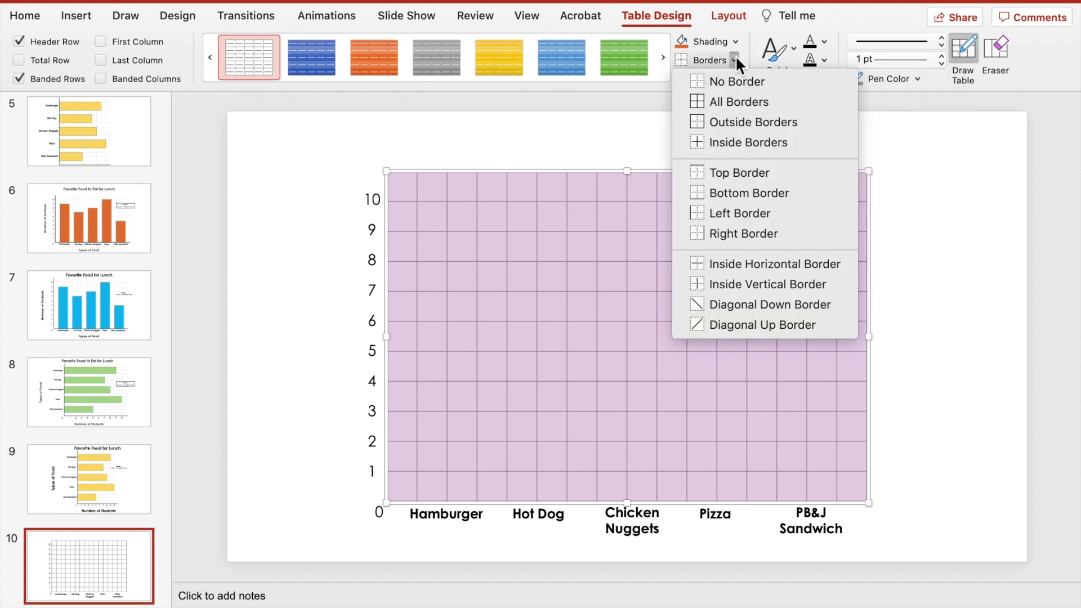
pyautogui.click(730, 102)
pyautogui.click(940, 169)
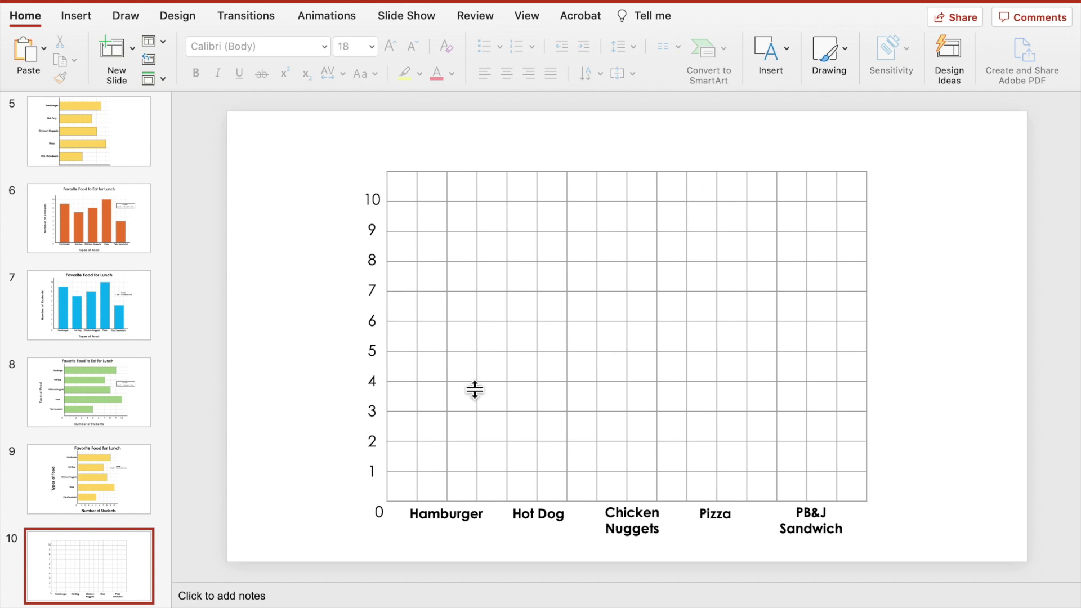
# Shade the Hamburger column light blue up to row 9.
pyautogui.click(438, 489)
pyautogui.moveTo(437, 489); pyautogui.dragTo(464, 247)
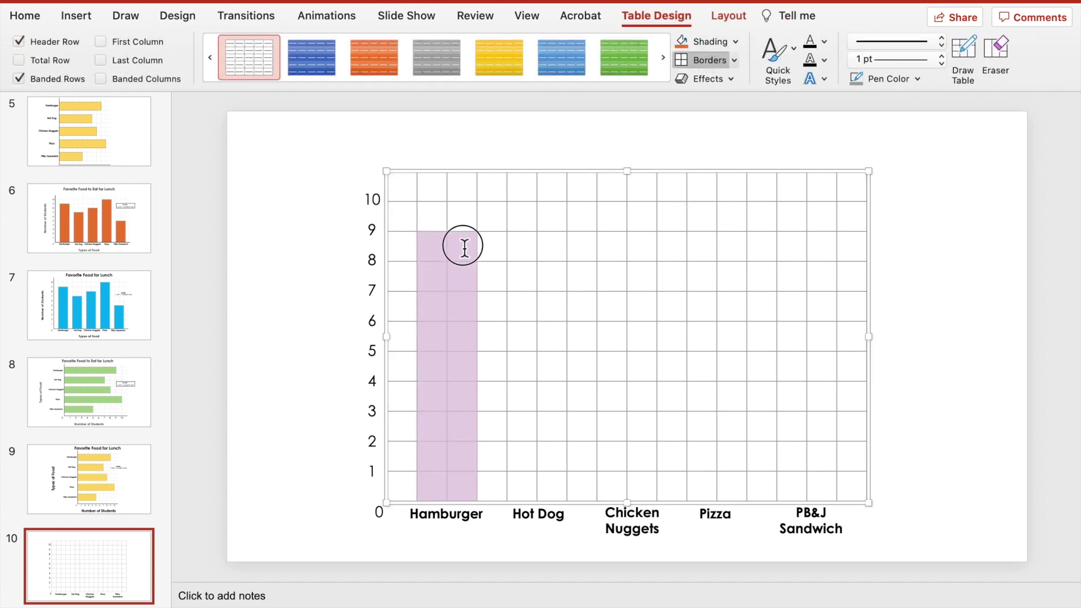
pyautogui.click(736, 41)
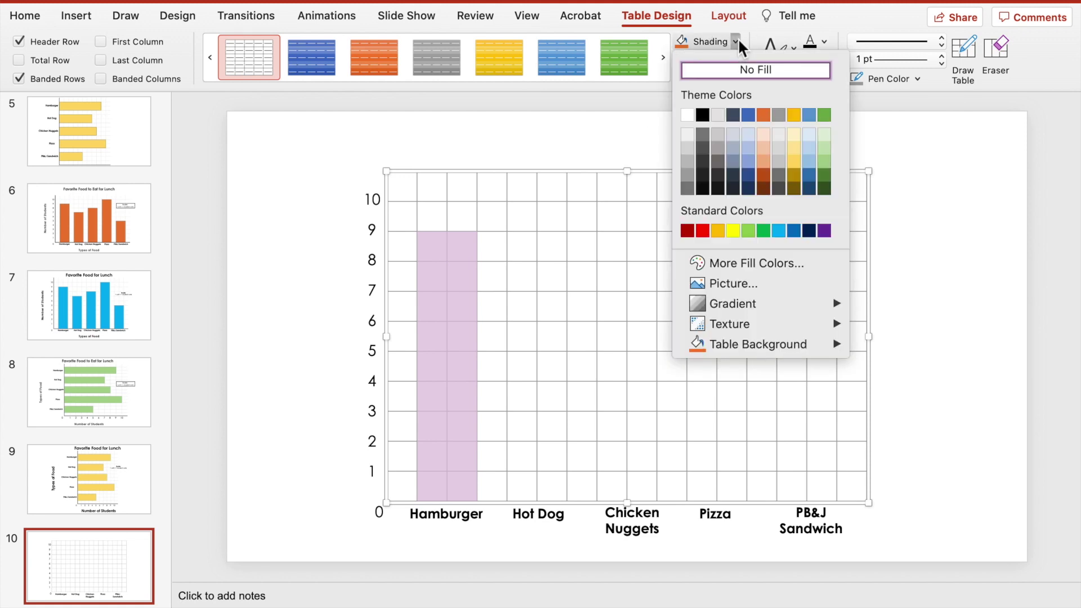
pyautogui.click(750, 162)
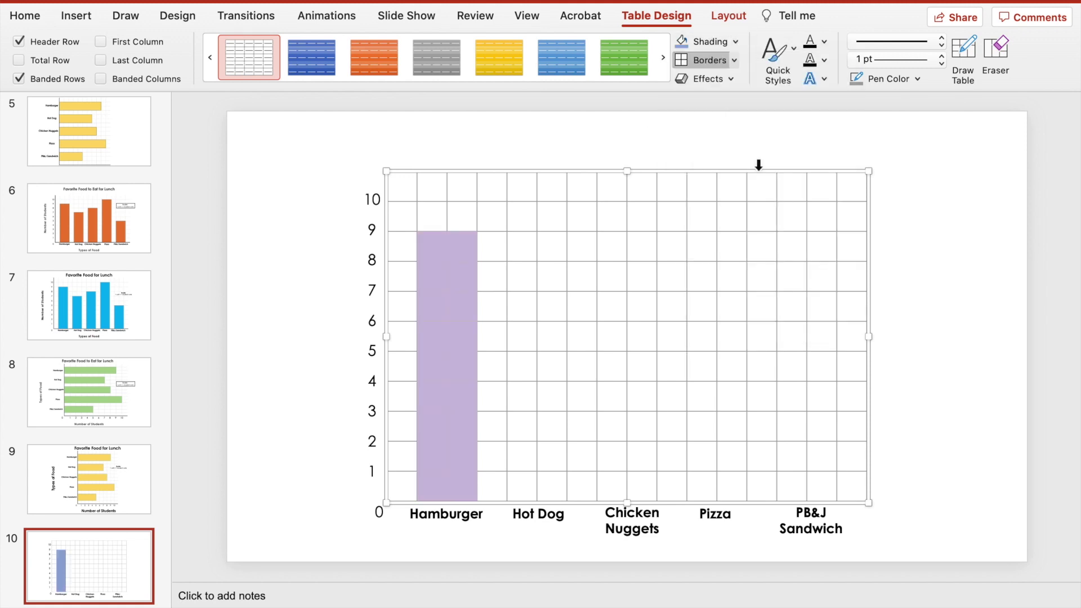
pyautogui.click(345, 305)
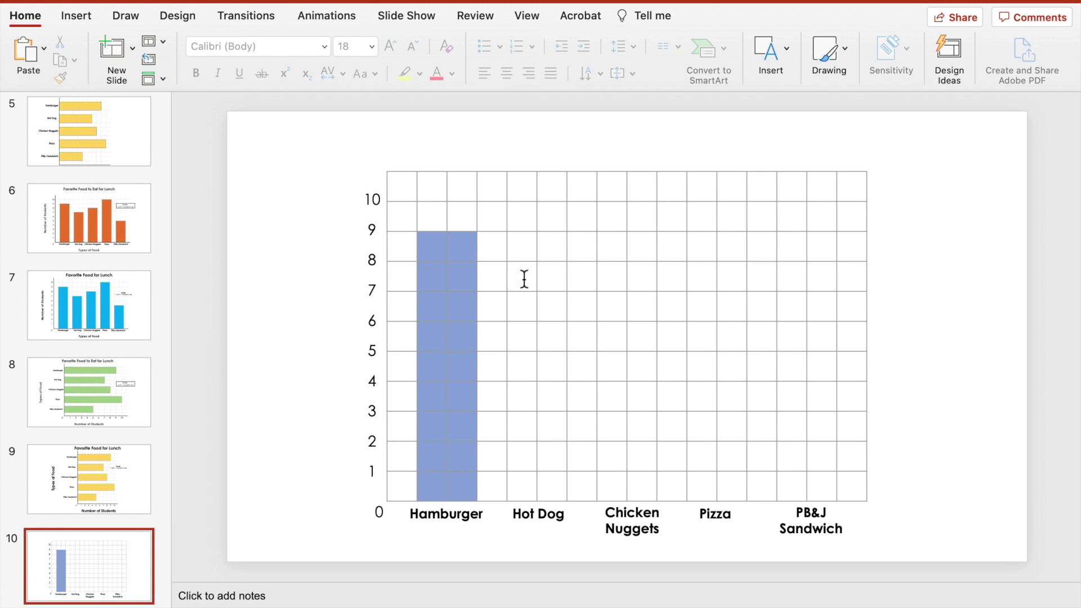
# Shade Hot Dog to 7, Chicken Nuggets to 8, Pizza to 10 and PB&J to 5.
pyautogui.moveTo(528, 309); pyautogui.dragTo(561, 435)
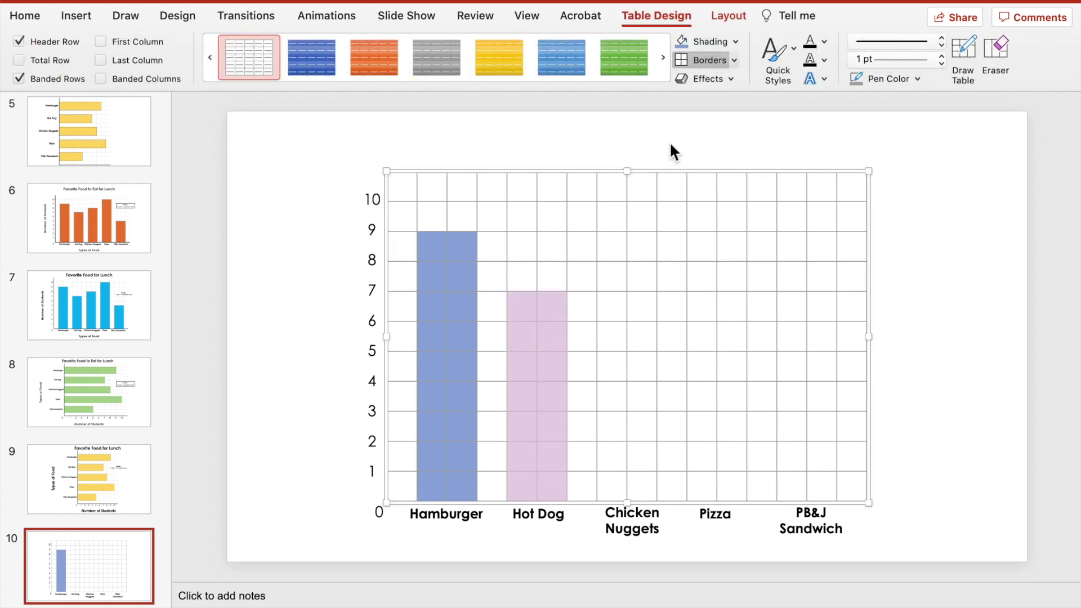
pyautogui.click(693, 45)
pyautogui.moveTo(601, 277)
pyautogui.mouseDown()
pyautogui.moveTo(633, 490)
pyautogui.moveTo(646, 489)
pyautogui.mouseUp()
pyautogui.click(698, 41)
pyautogui.moveTo(703, 215)
pyautogui.mouseDown()
pyautogui.moveTo(755, 221)
pyautogui.moveTo(735, 491)
pyautogui.mouseUp()
pyautogui.click(695, 41)
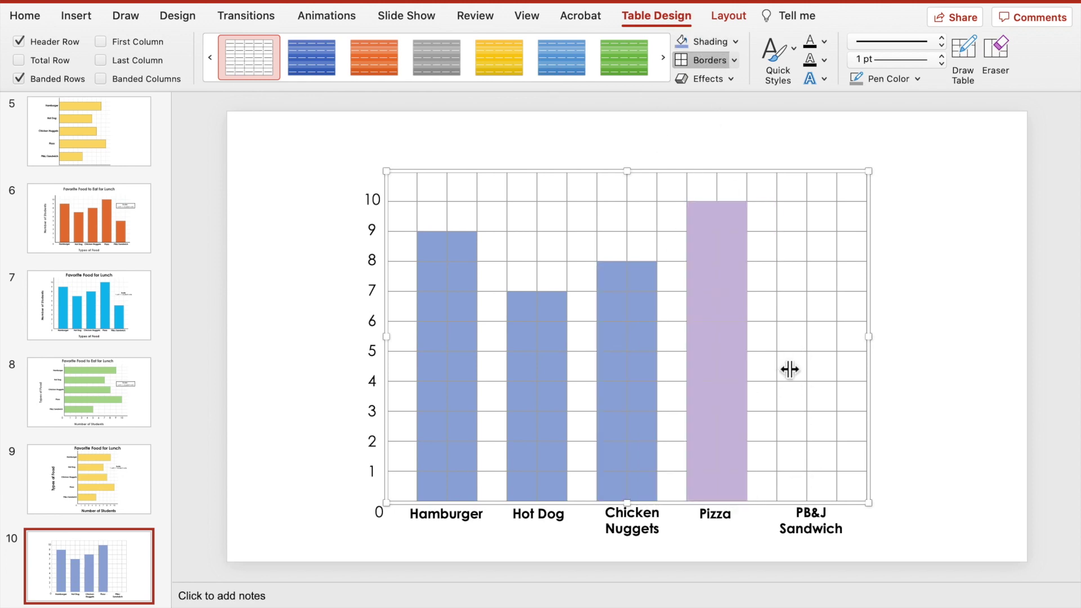
pyautogui.moveTo(788, 366)
pyautogui.mouseDown()
pyautogui.moveTo(830, 473)
pyautogui.moveTo(816, 491)
pyautogui.mouseUp()
pyautogui.click(697, 40)
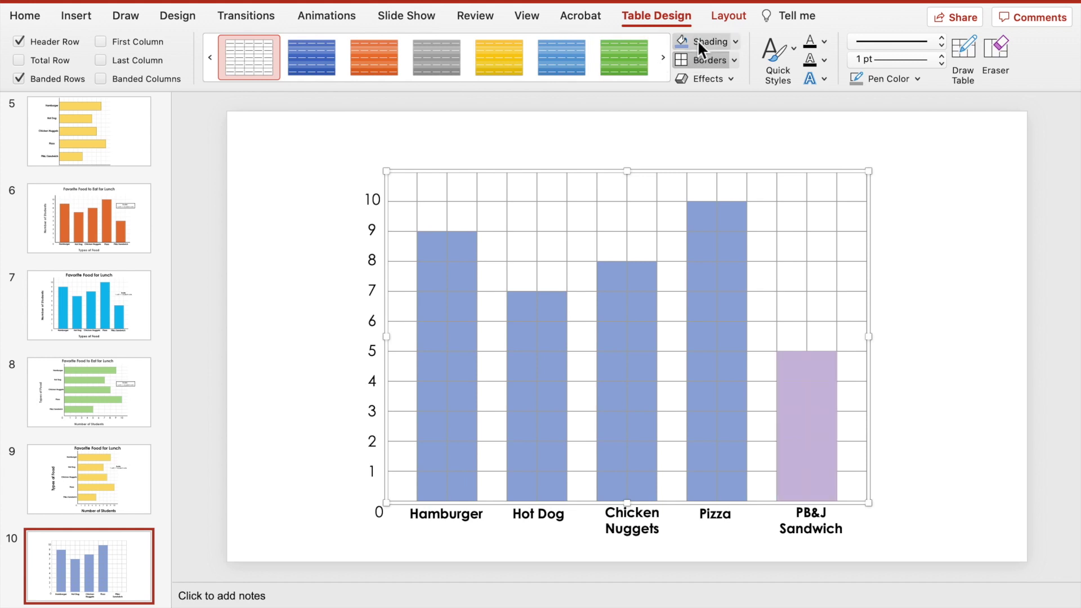
# Remove the inner grid lines from the PB&J and Hamburger bars so they look solid.
pyautogui.click(734, 59)
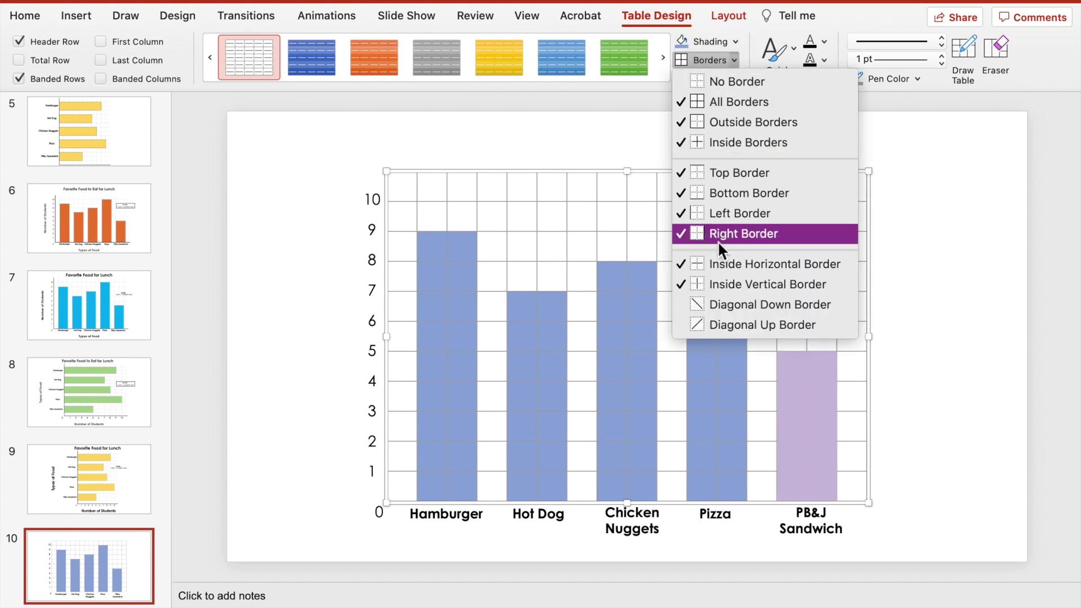
pyautogui.click(721, 259)
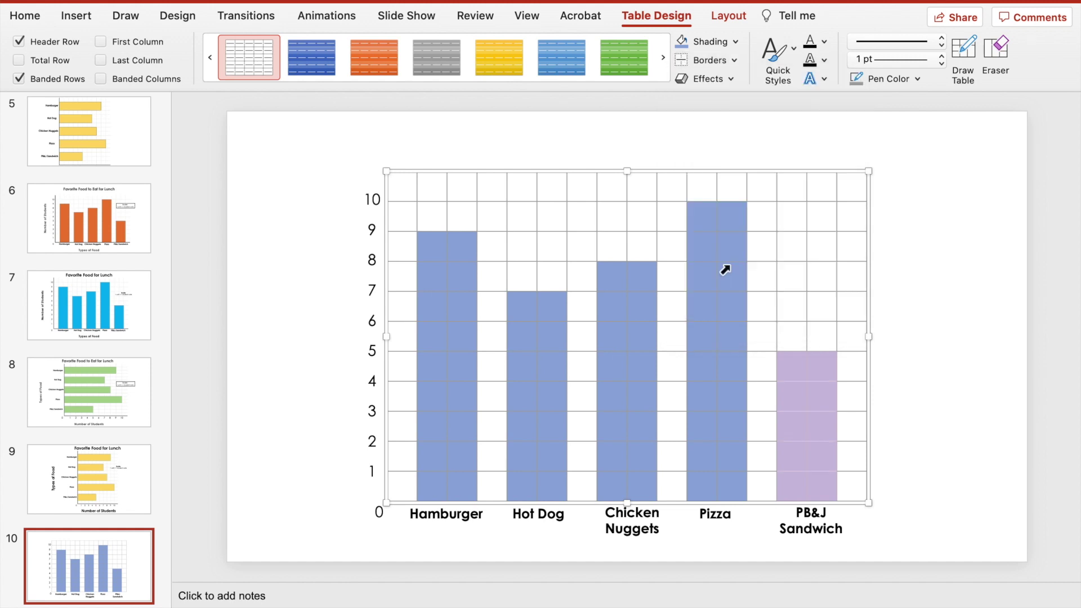
pyautogui.click(939, 309)
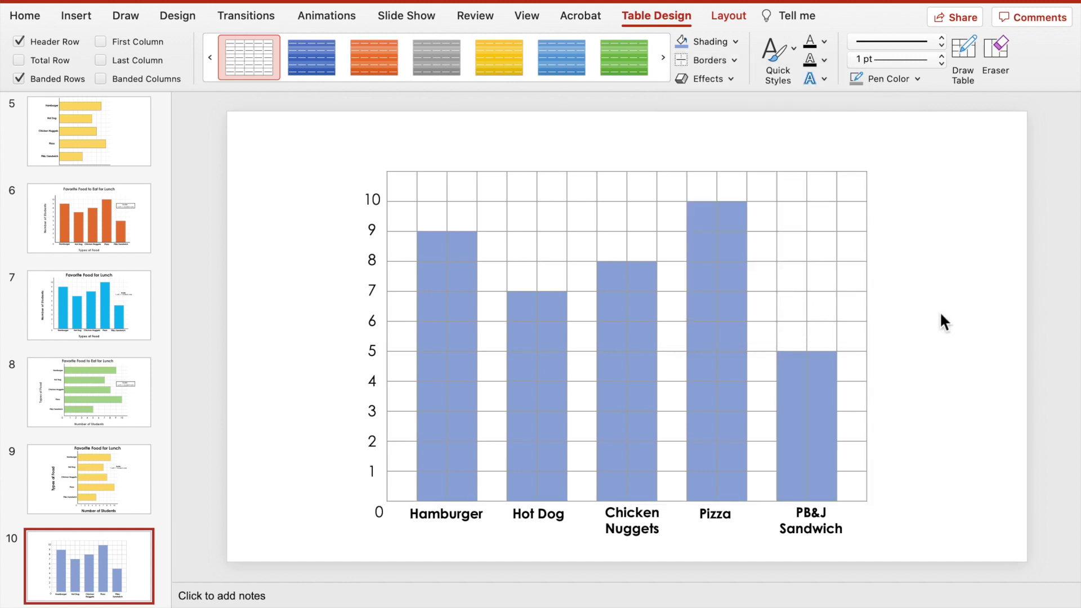
pyautogui.moveTo(445, 242); pyautogui.dragTo(455, 493)
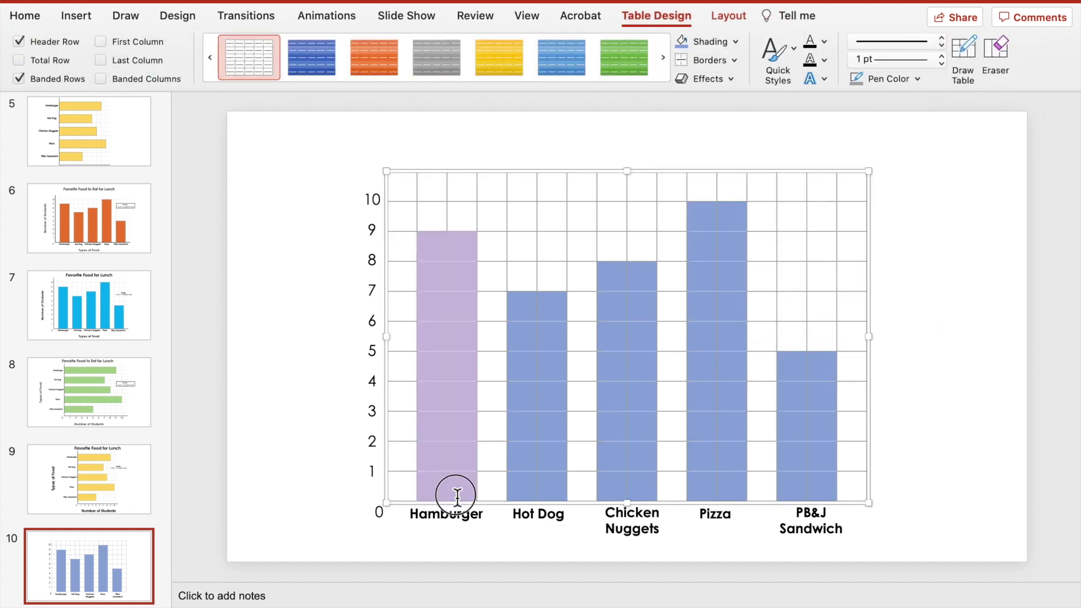
pyautogui.click(734, 60)
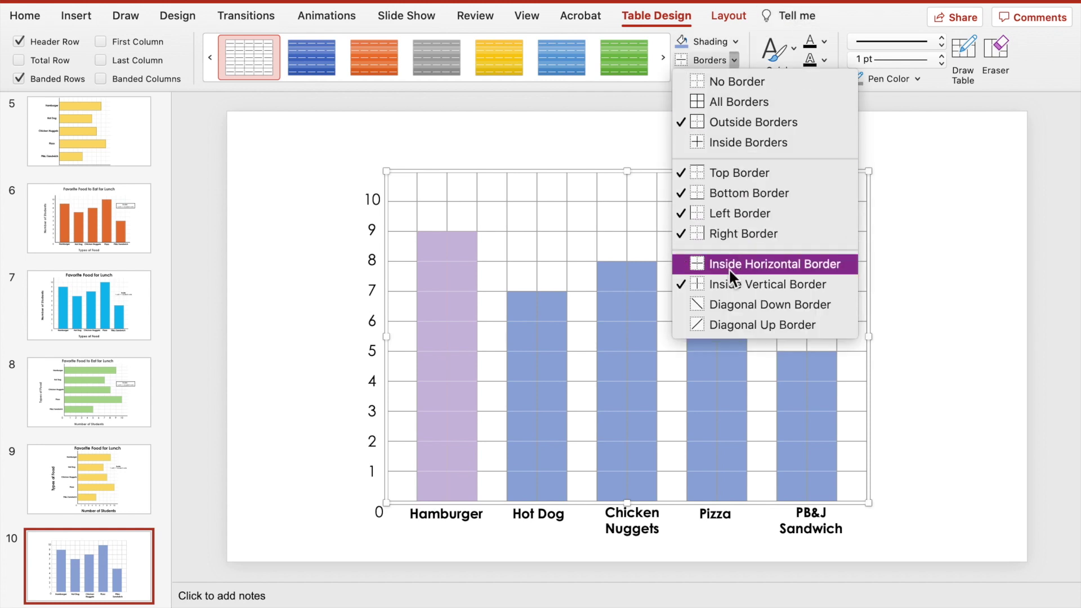
pyautogui.click(724, 285)
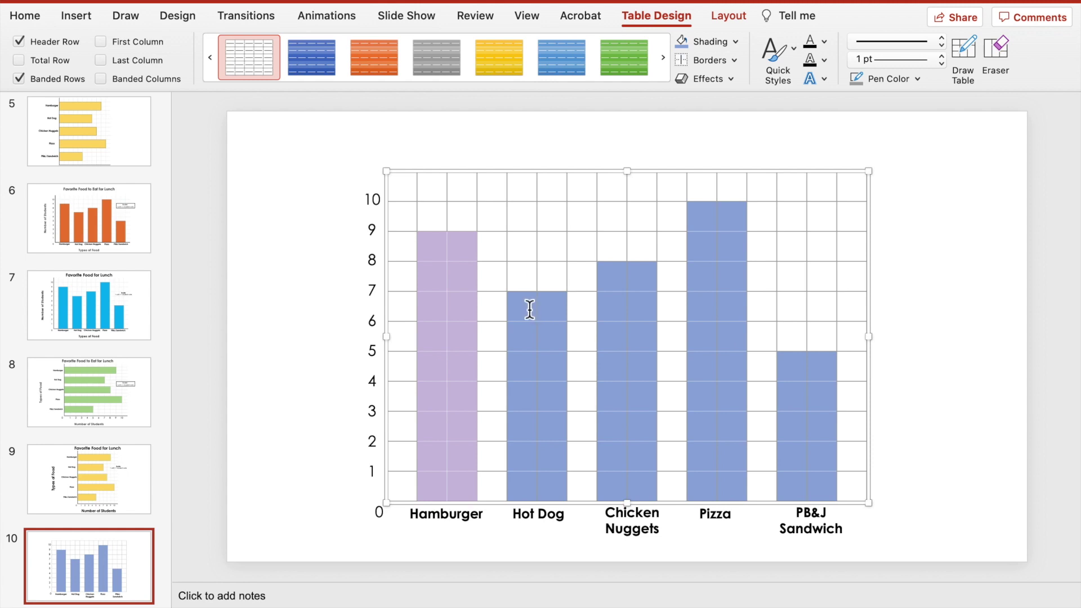
pyautogui.moveTo(530, 309); pyautogui.dragTo(546, 478)
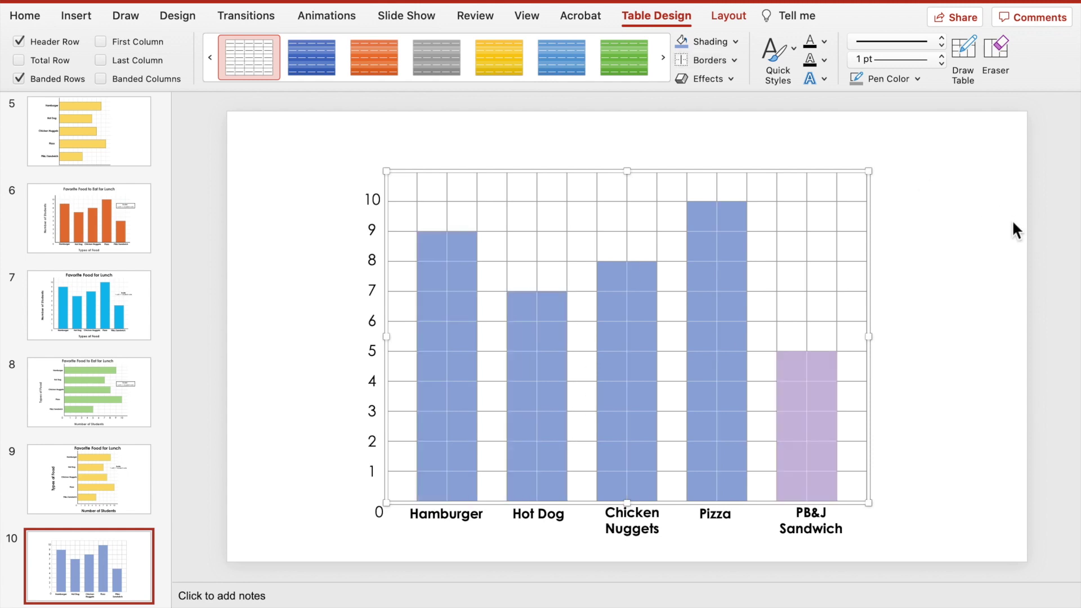
pyautogui.click(975, 229)
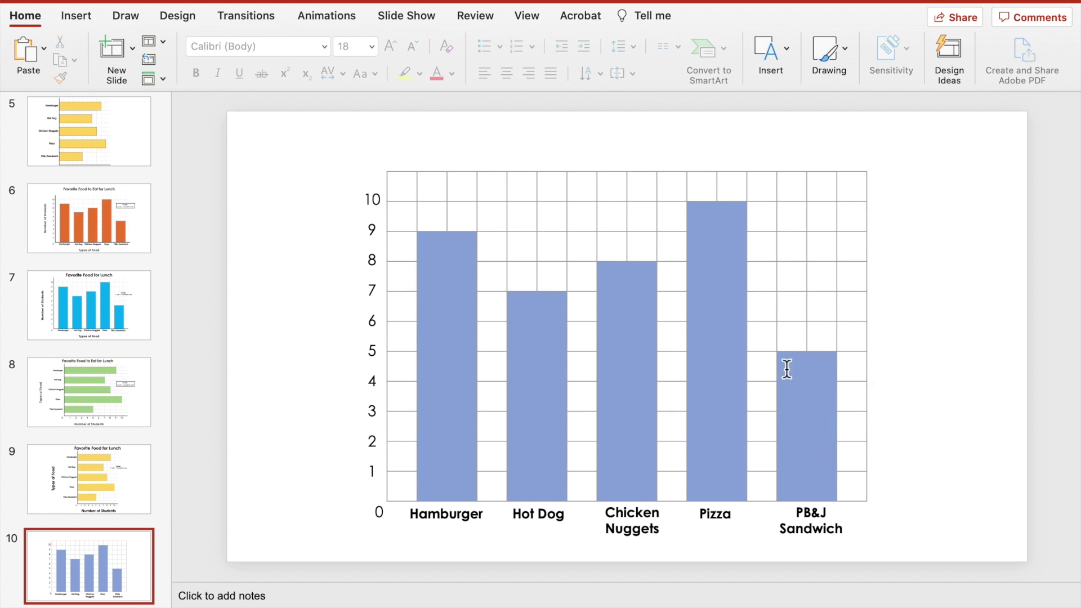
# Outline the PB&J bar with a dark gray ¼ pt border, then reset the pen weight to 1 pt.
pyautogui.moveTo(786, 368); pyautogui.dragTo(823, 498)
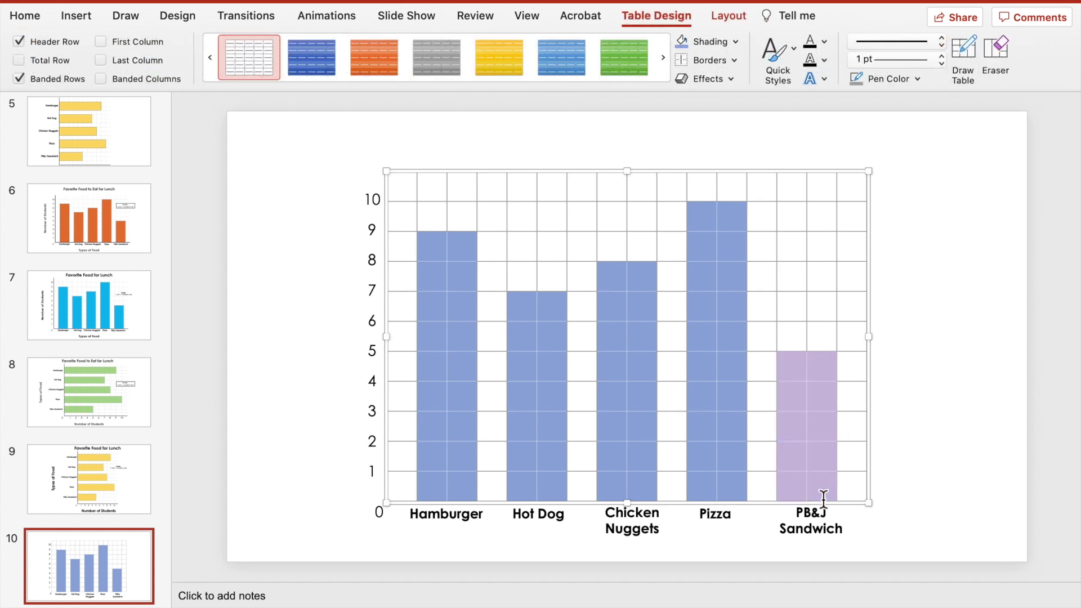
pyautogui.click(918, 79)
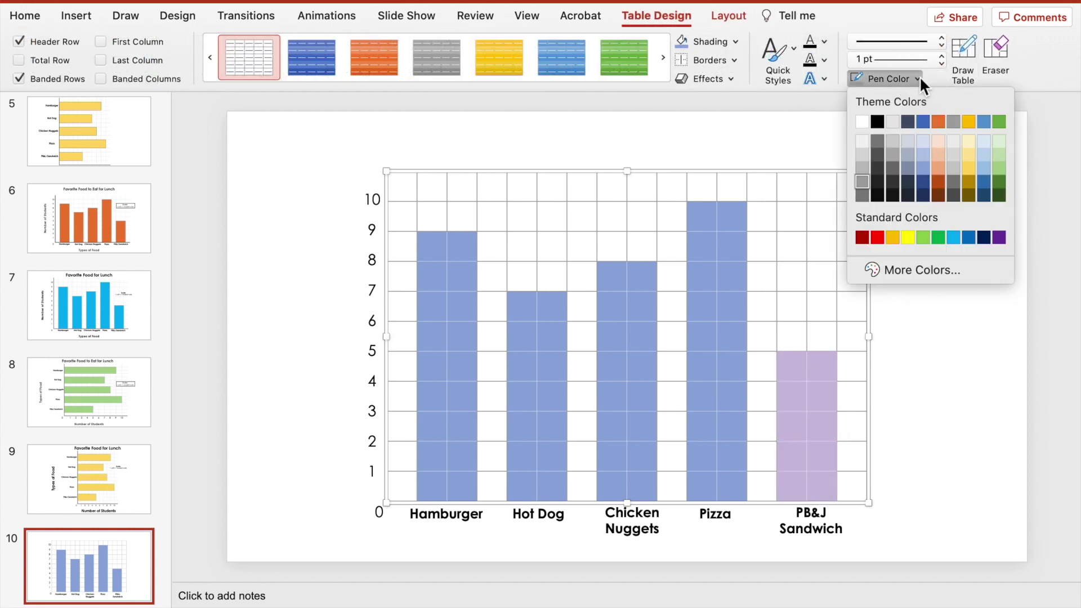
pyautogui.click(878, 169)
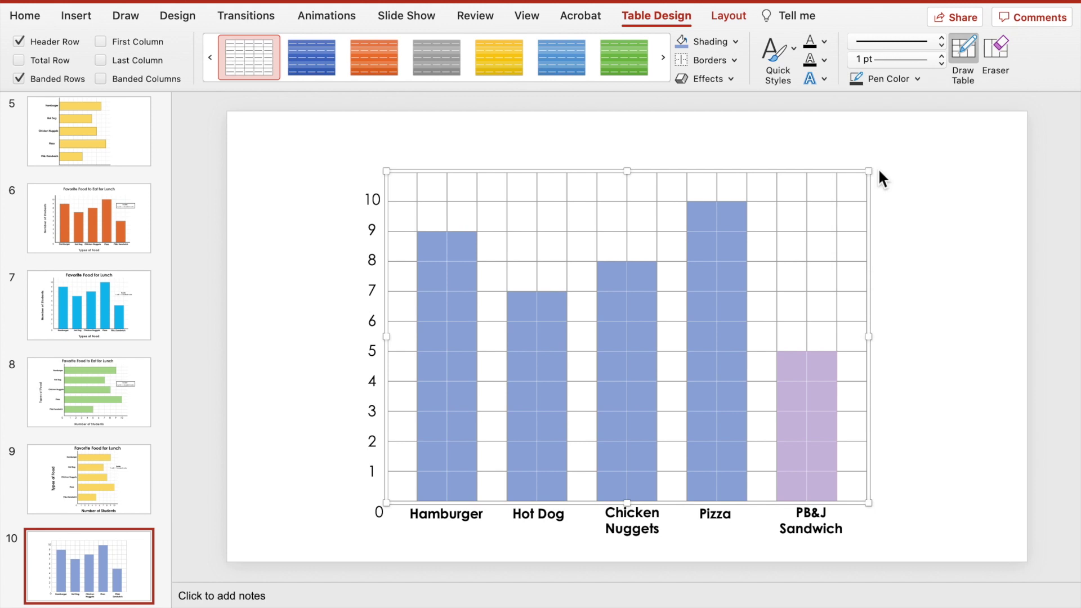
pyautogui.click(940, 58)
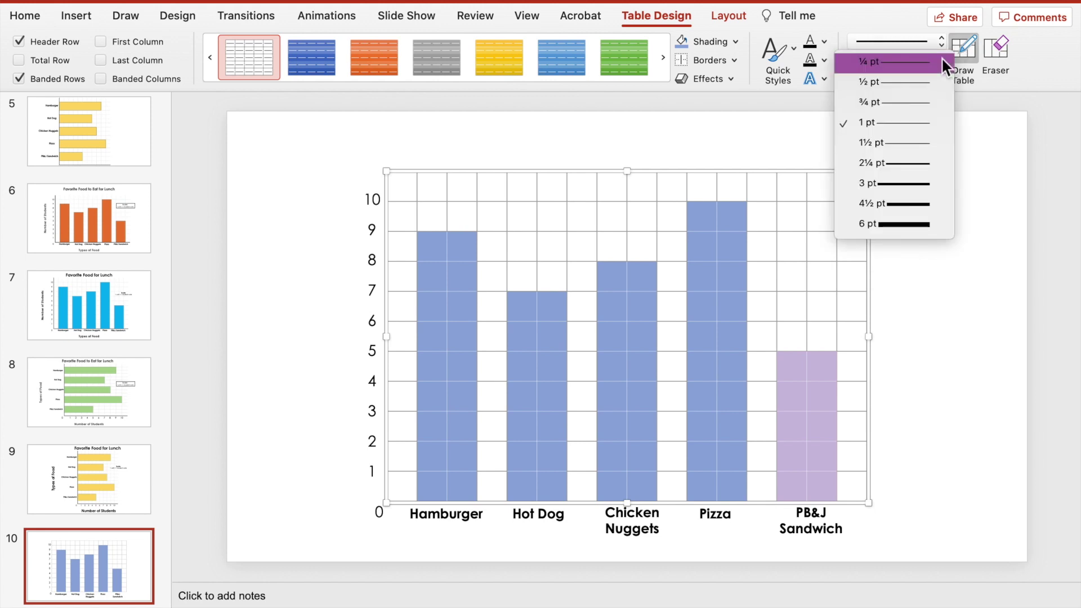
pyautogui.click(941, 56)
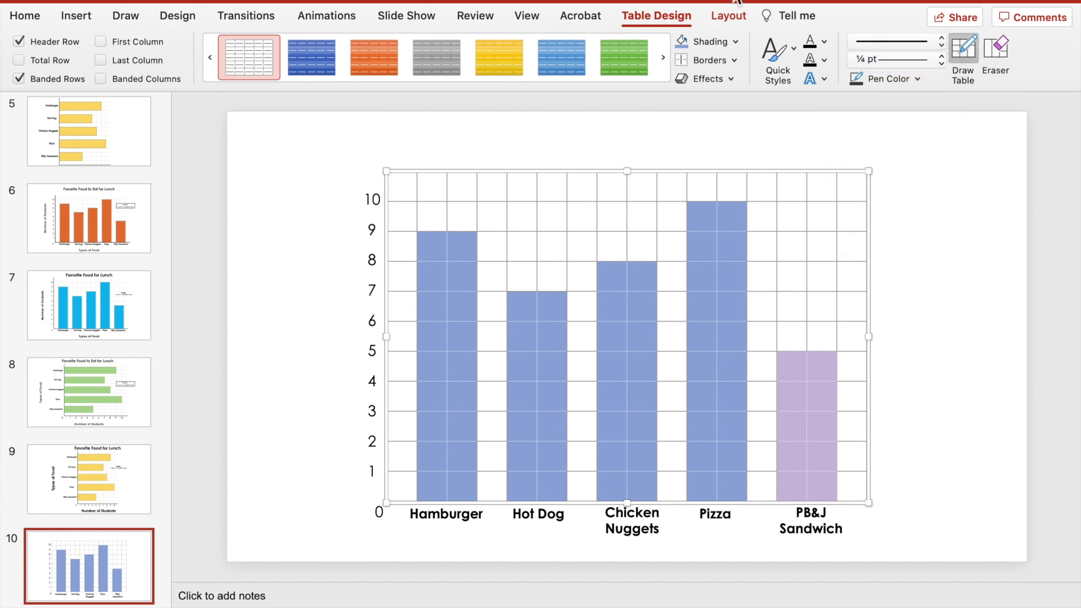
pyautogui.click(735, 59)
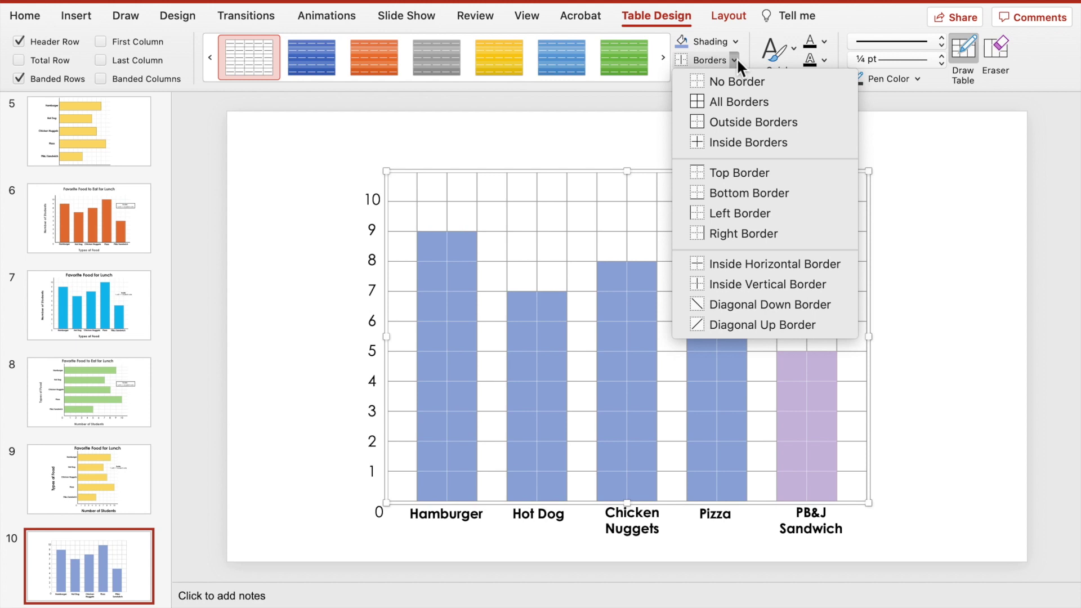
pyautogui.click(738, 126)
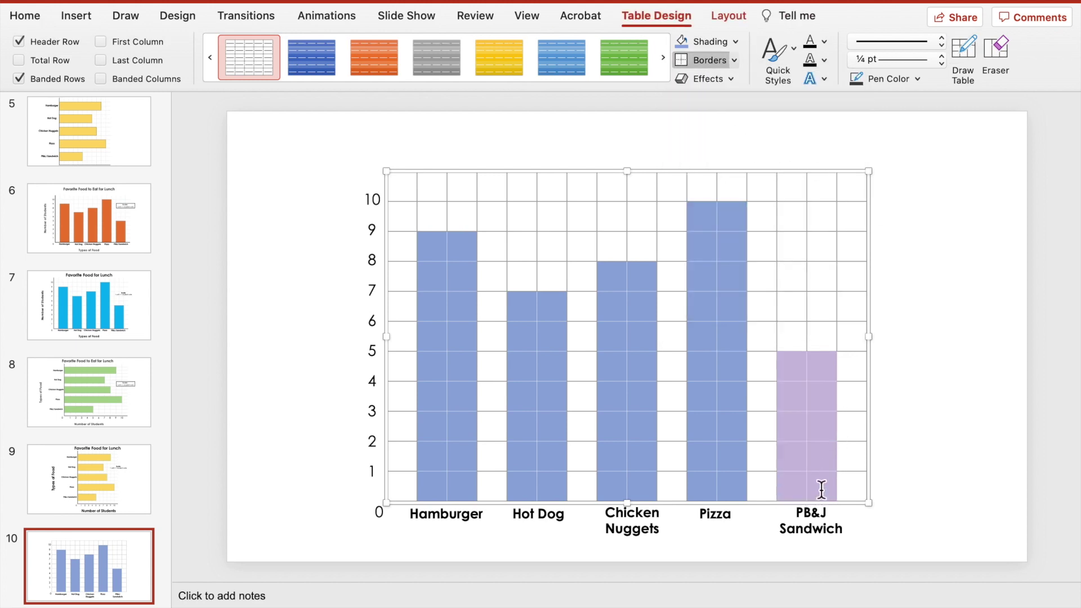
pyautogui.click(889, 59)
pyautogui.click(893, 124)
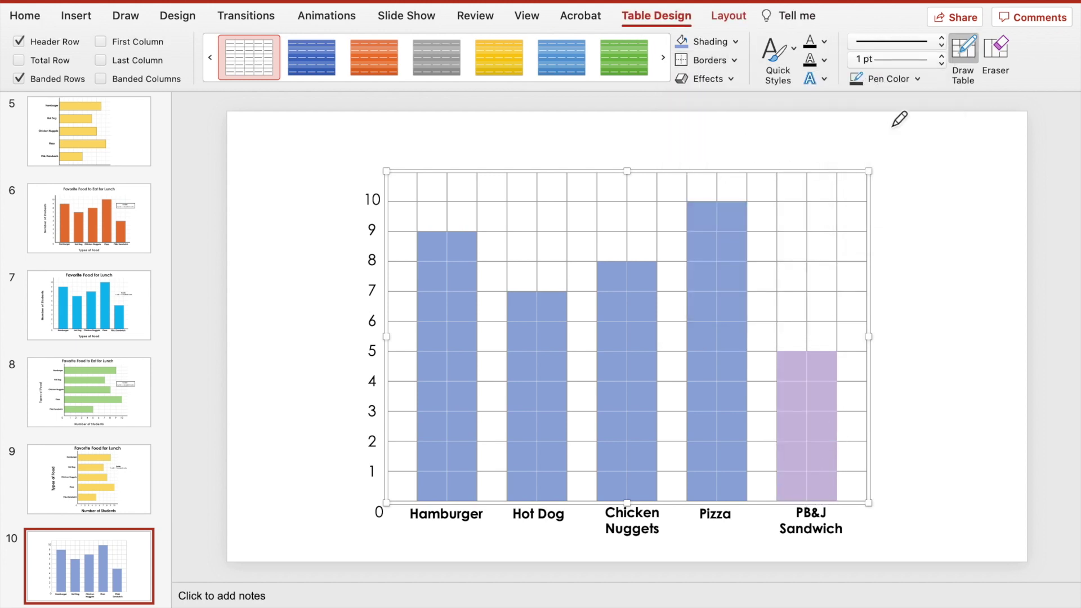
pyautogui.click(1000, 208)
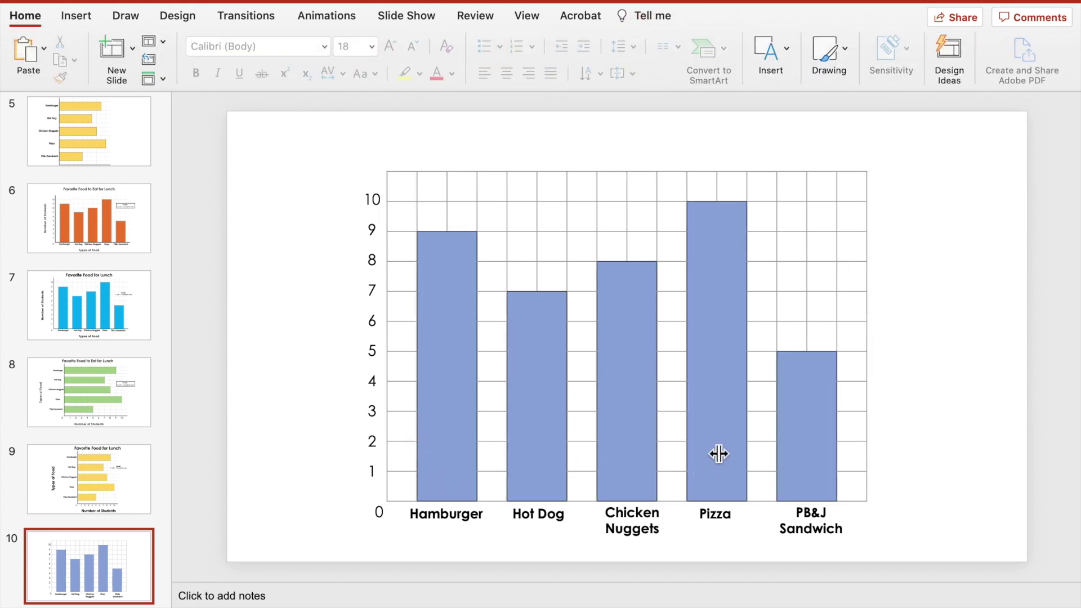
# Toggle the top row's top border and the rightmost column's right border so those edges stay open.
pyautogui.moveTo(404, 191); pyautogui.dragTo(839, 184)
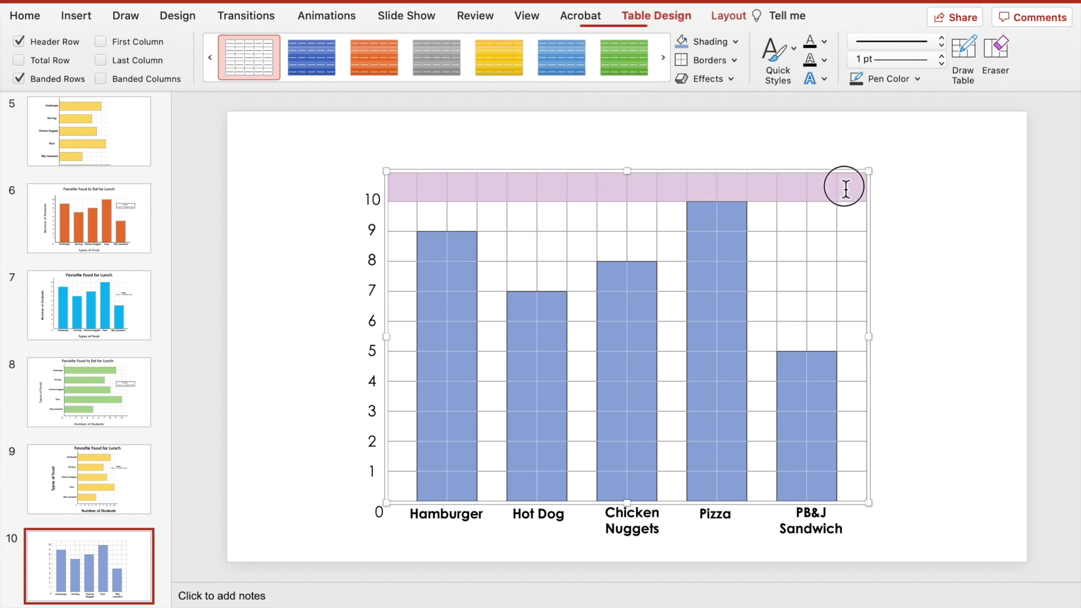
pyautogui.click(734, 59)
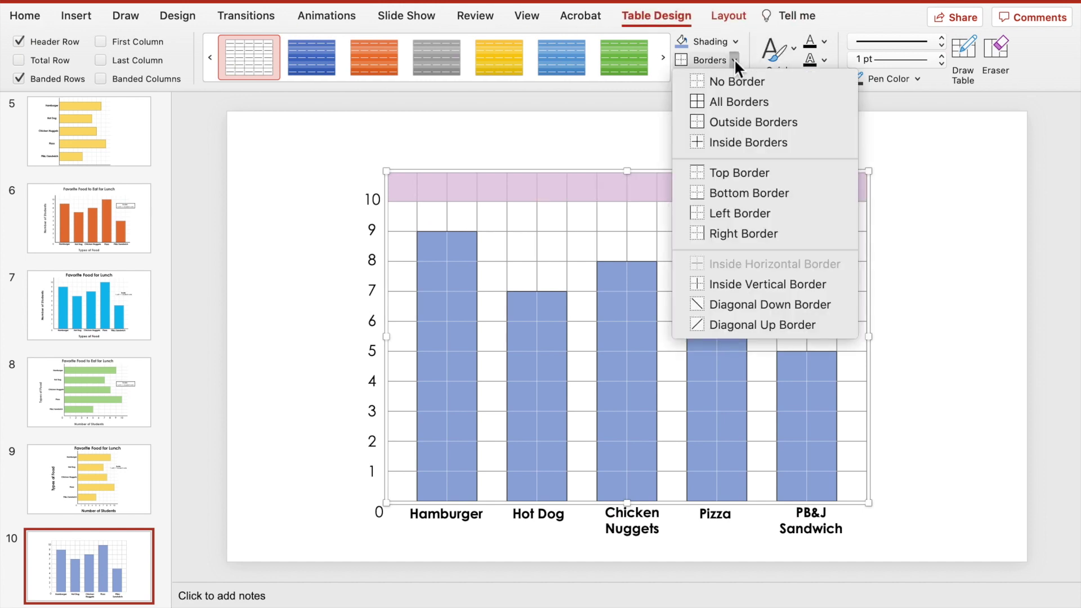
pyautogui.click(741, 172)
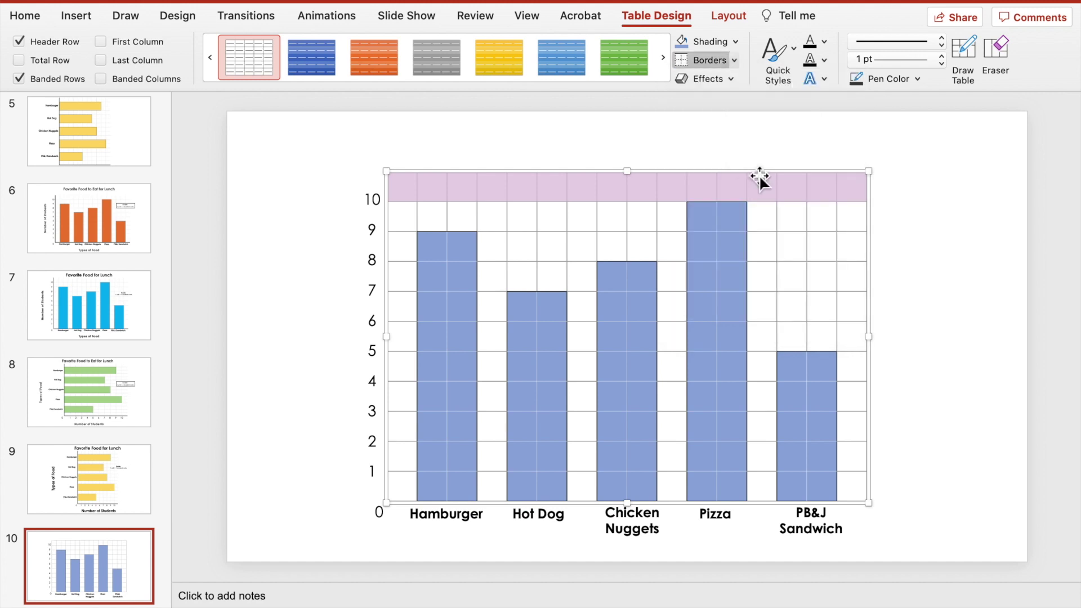
pyautogui.click(898, 188)
pyautogui.click(854, 300)
pyautogui.moveTo(854, 300); pyautogui.dragTo(856, 492)
pyautogui.click(735, 57)
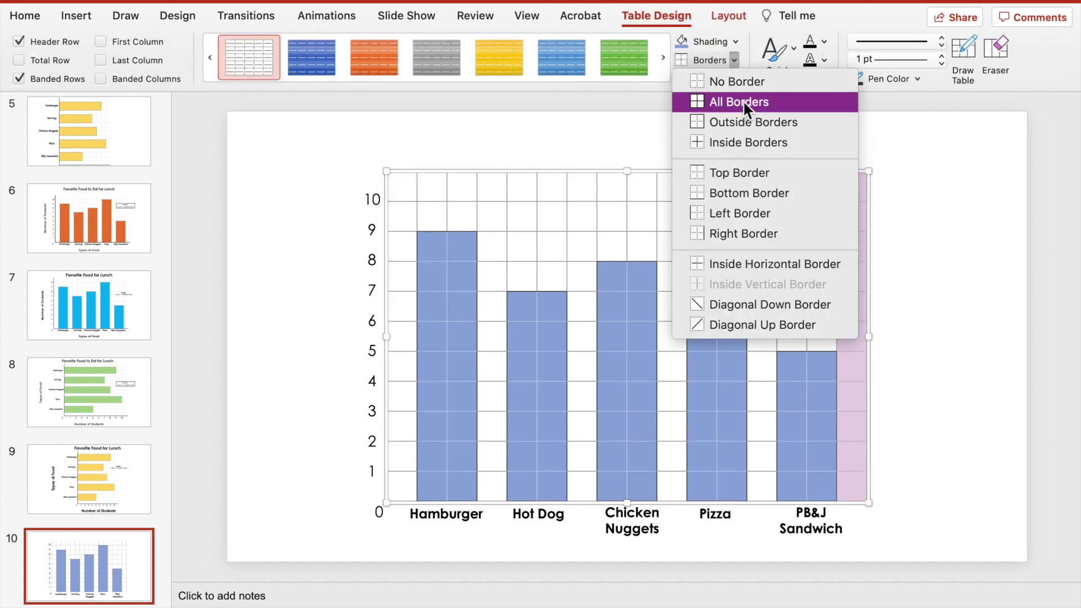
pyautogui.click(744, 231)
pyautogui.click(958, 185)
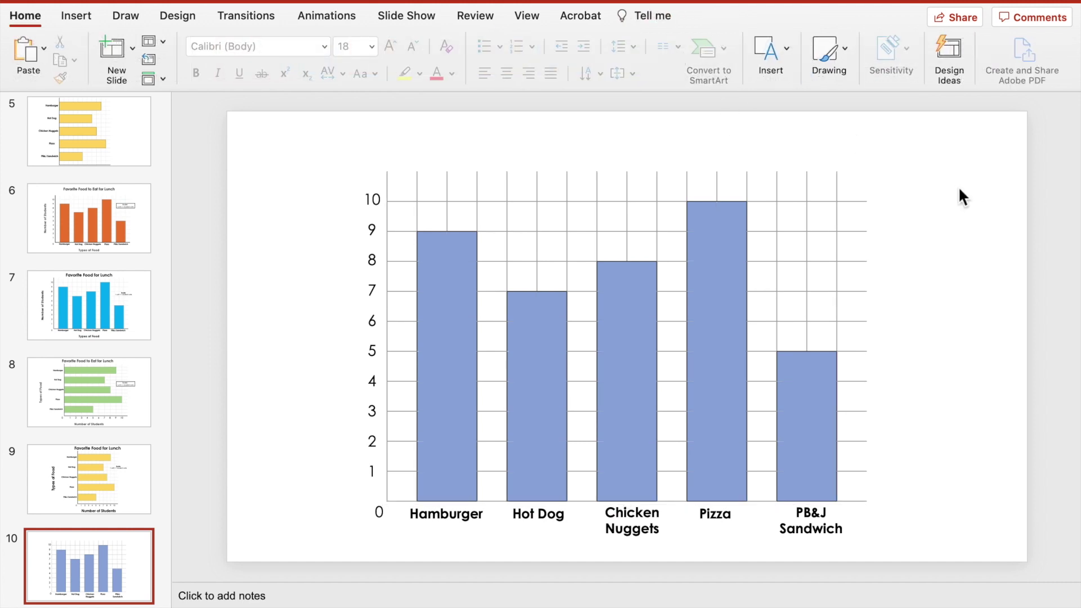
# Give the grid's first column a thick 3 pt left border.
pyautogui.click(405, 214)
pyautogui.moveTo(405, 215); pyautogui.dragTo(405, 491)
pyautogui.click(895, 59)
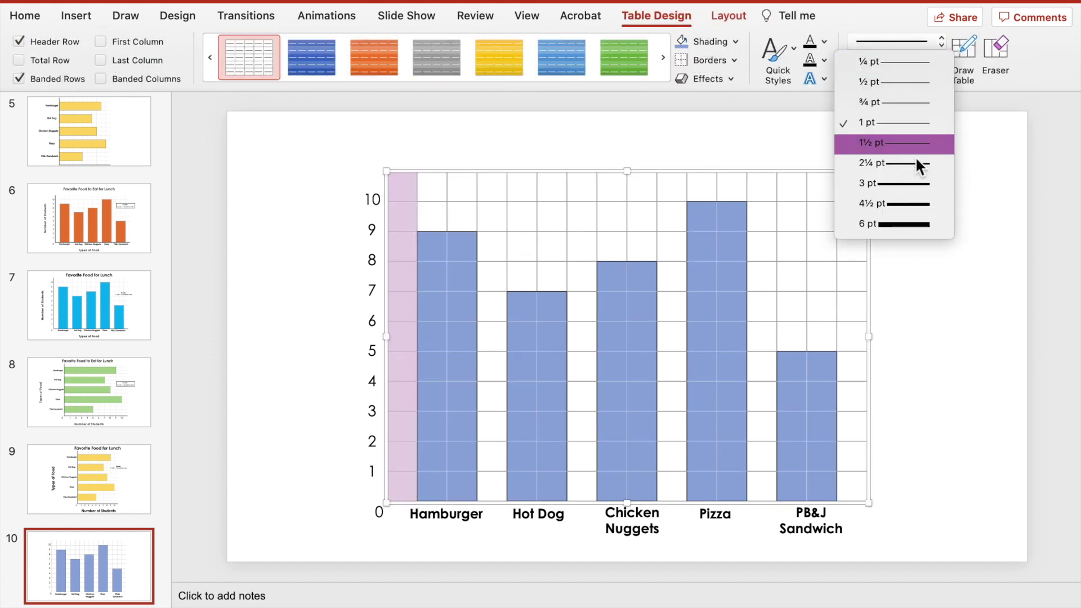
pyautogui.click(901, 160)
pyautogui.click(734, 60)
pyautogui.click(728, 172)
pyautogui.click(955, 205)
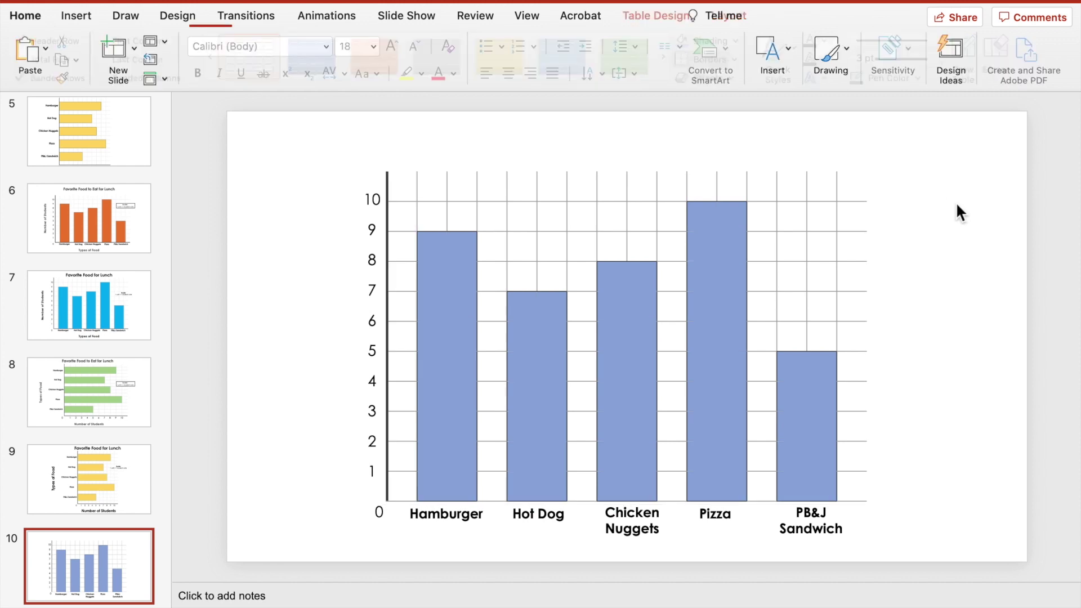
# Give the grid's bottom row a thick 3 pt bottom border.
pyautogui.click(410, 482)
pyautogui.moveTo(410, 482); pyautogui.dragTo(852, 483)
pyautogui.click(734, 60)
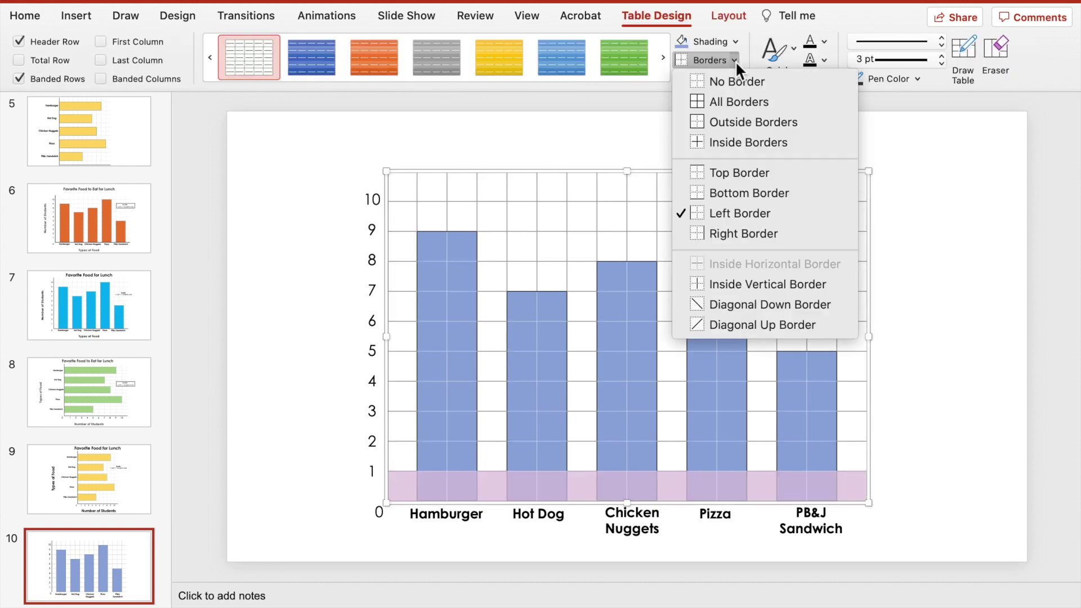
pyautogui.click(736, 192)
pyautogui.click(941, 215)
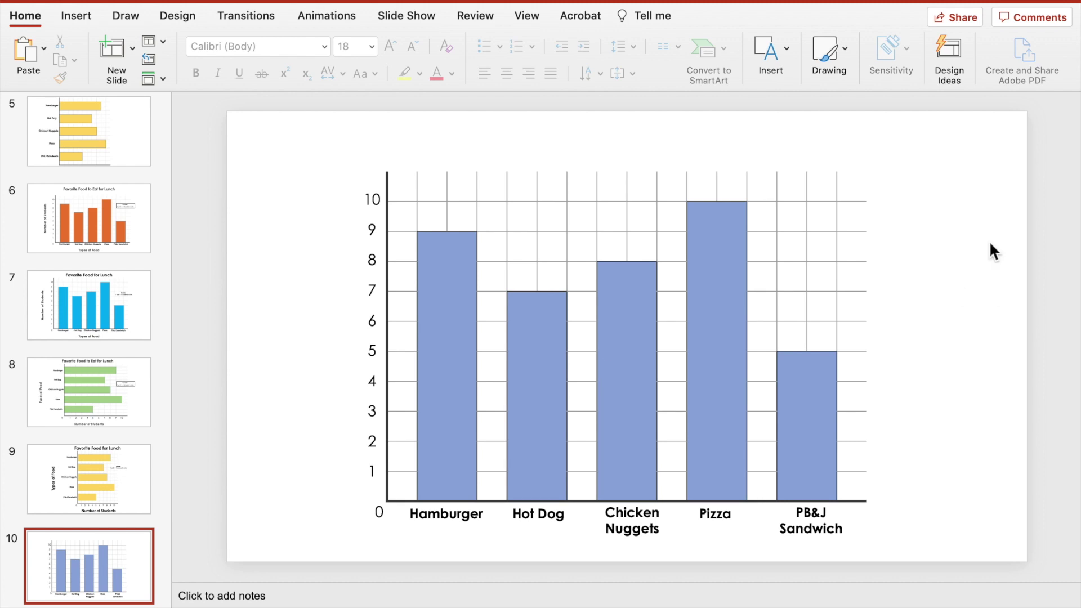
# Save the whole graph and labels as a picture named 'Vertical Bar Graph - Light Blue'.
pyautogui.press('super+a')
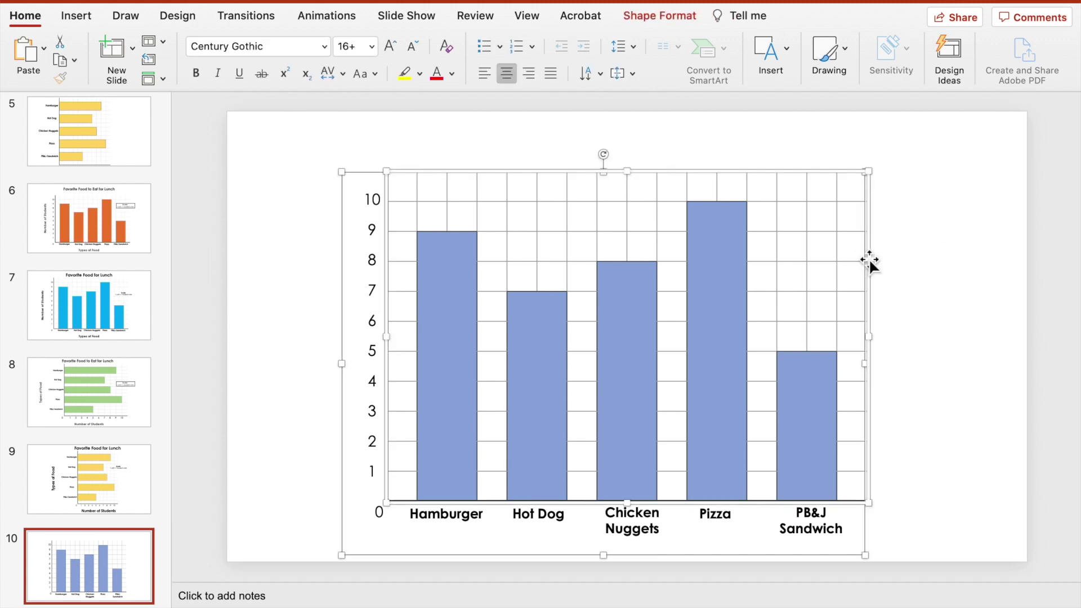
pyautogui.rightClick(869, 263)
pyautogui.click(893, 403)
pyautogui.write('Vertical Bar Graph - Light Blue')
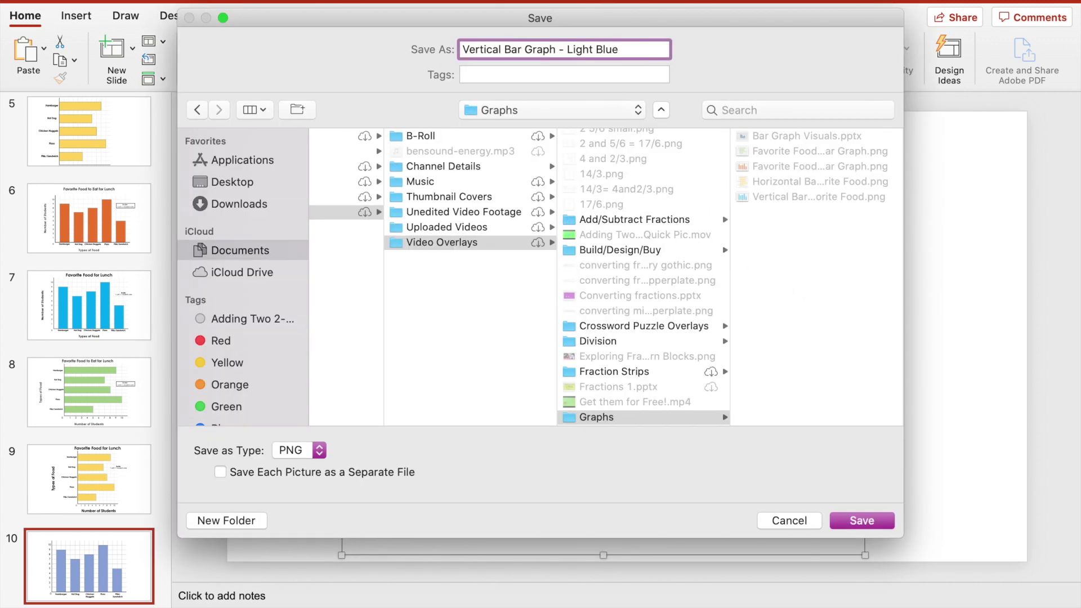
pyautogui.press('Return')
pyautogui.click(306, 237)
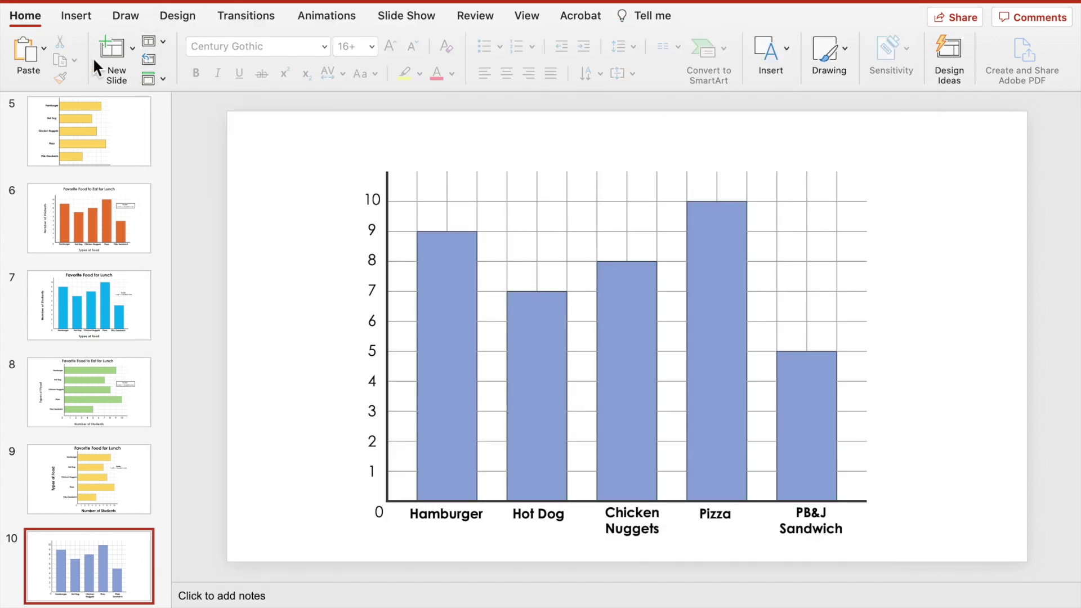
pyautogui.click(106, 43)
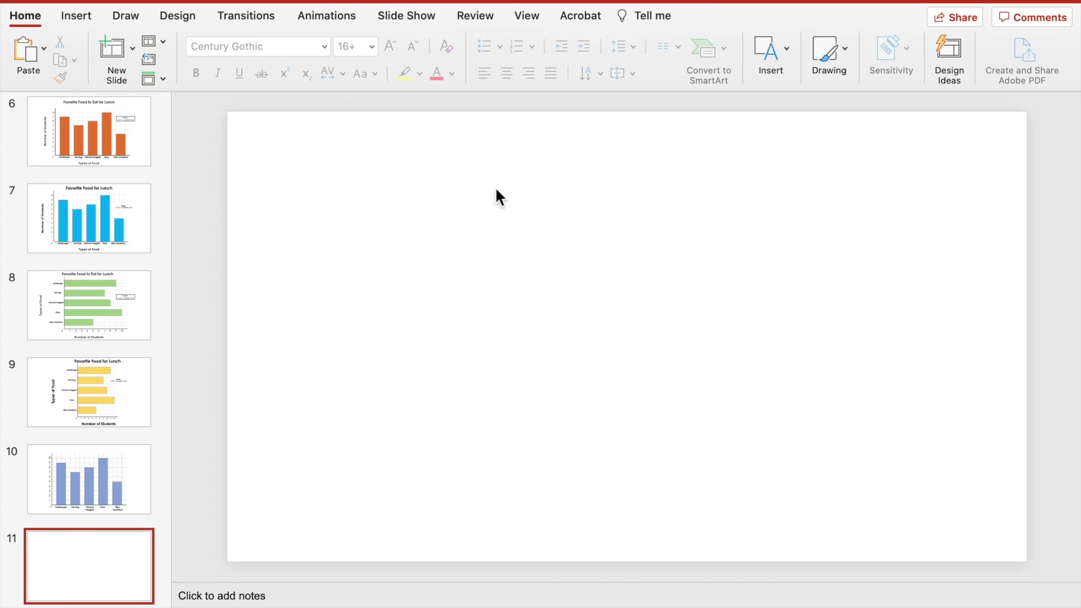
# Insert the Vertical Bar Graph - Light Blue picture from file and shrink it to fit the slide.
pyautogui.click(77, 14)
pyautogui.click(161, 51)
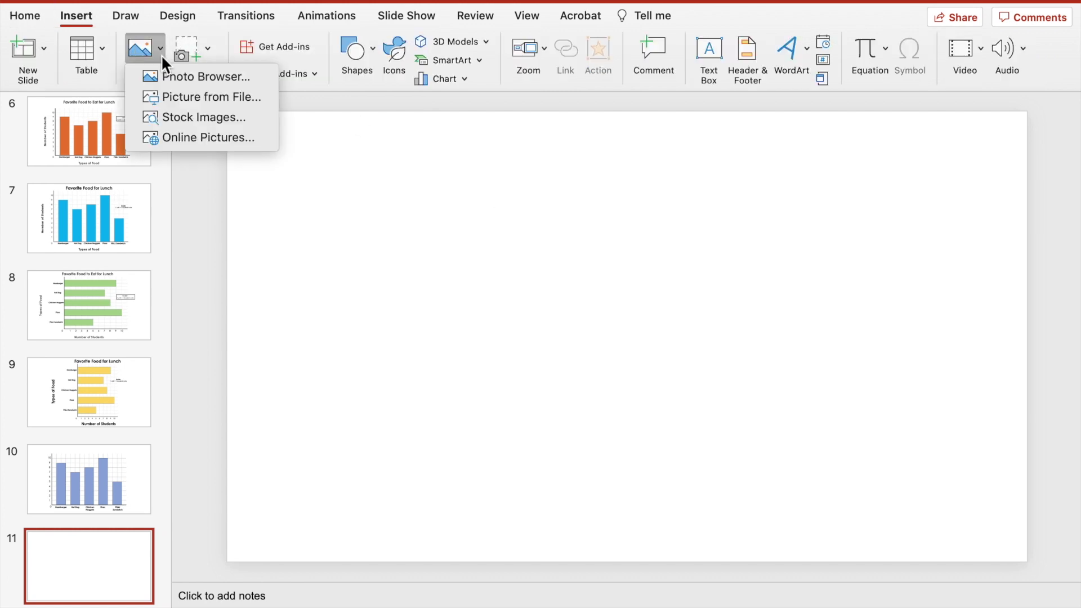
pyautogui.click(176, 100)
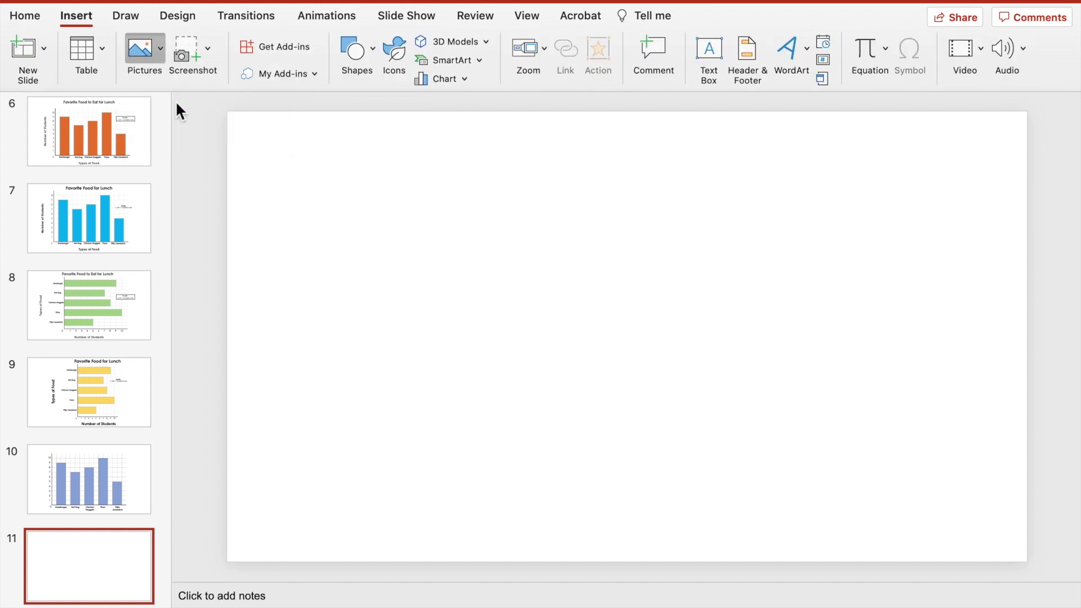
pyautogui.click(283, 84)
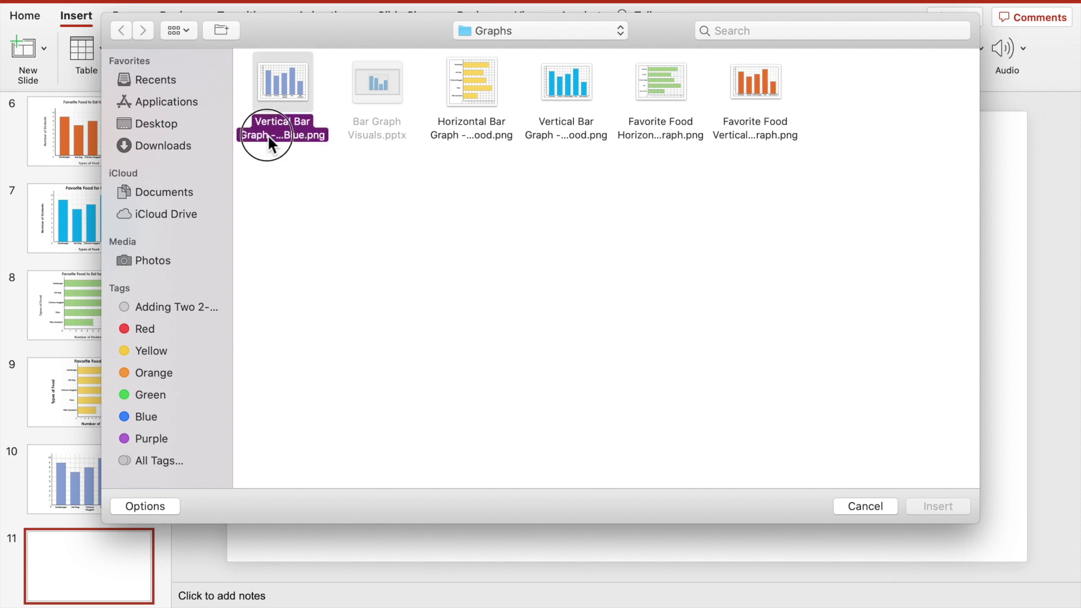
pyautogui.click(937, 506)
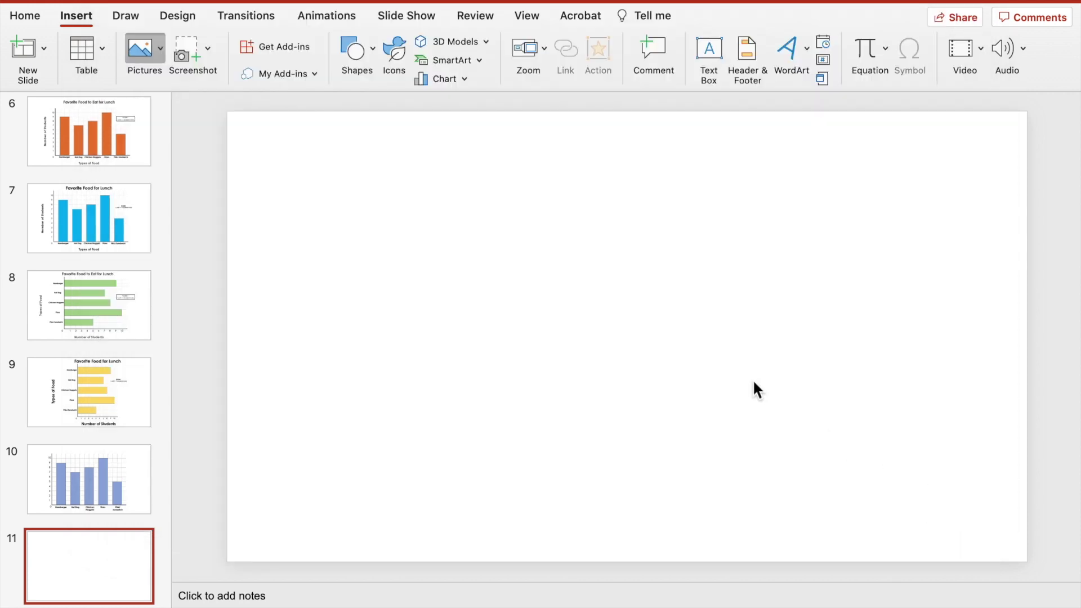
pyautogui.click(923, 252)
pyautogui.click(839, 475)
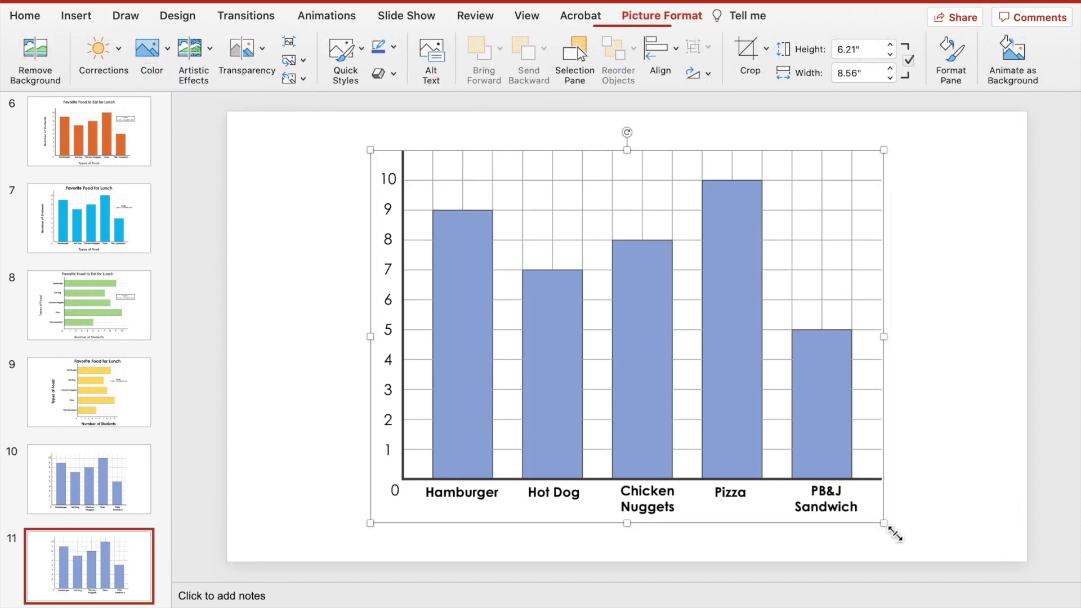
pyautogui.moveTo(883, 523); pyautogui.dragTo(726, 373)
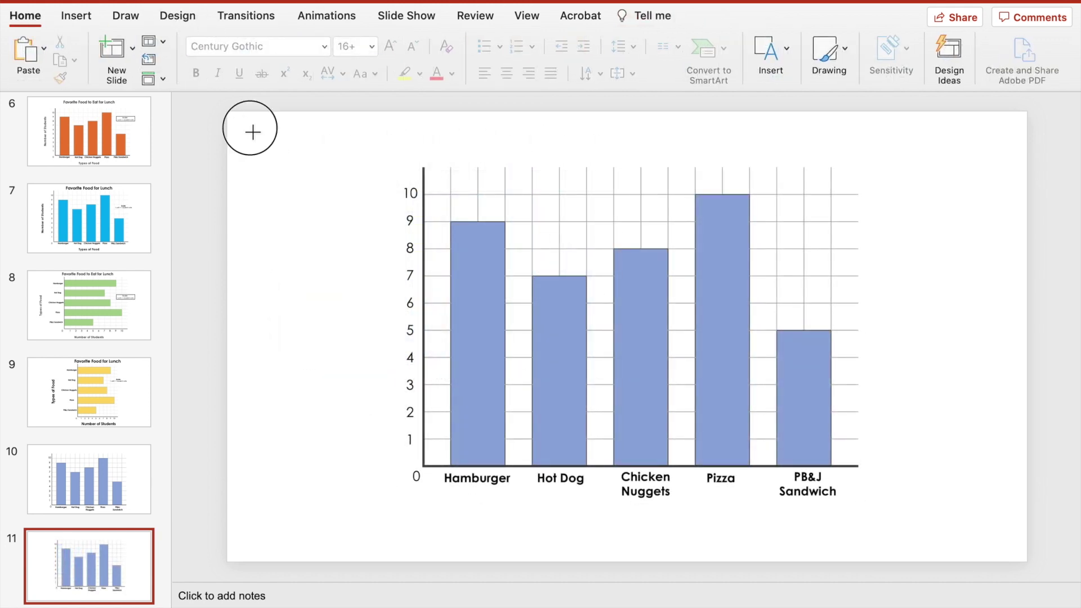
# Add a dark grey 'Favorite Food for Lunch' title in Century Gothic Bold 32 above the graph.
pyautogui.moveTo(249, 127)
pyautogui.mouseDown()
pyautogui.moveTo(559, 173)
pyautogui.moveTo(559, 192)
pyautogui.mouseUp()
pyautogui.click(325, 46)
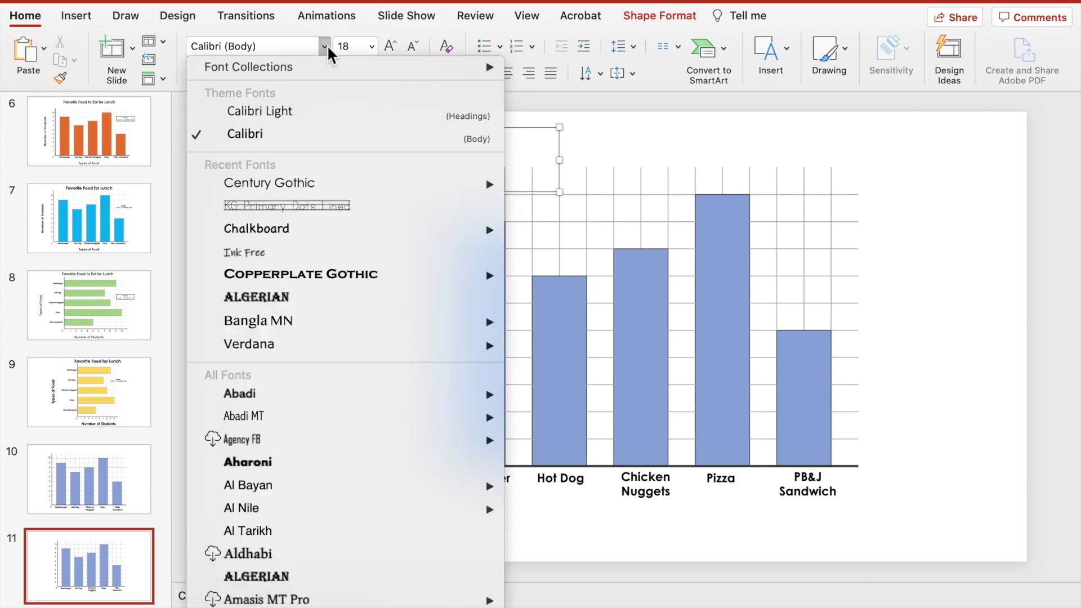
pyautogui.moveTo(337, 188)
pyautogui.click(567, 261)
pyautogui.click(371, 46)
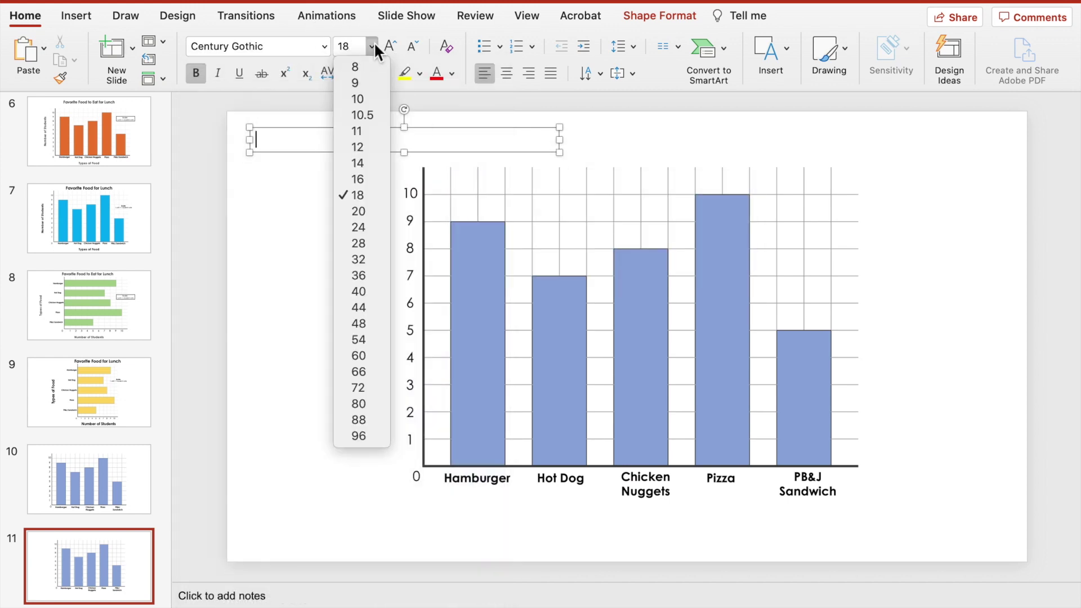
pyautogui.click(381, 256)
pyautogui.write('Fa')
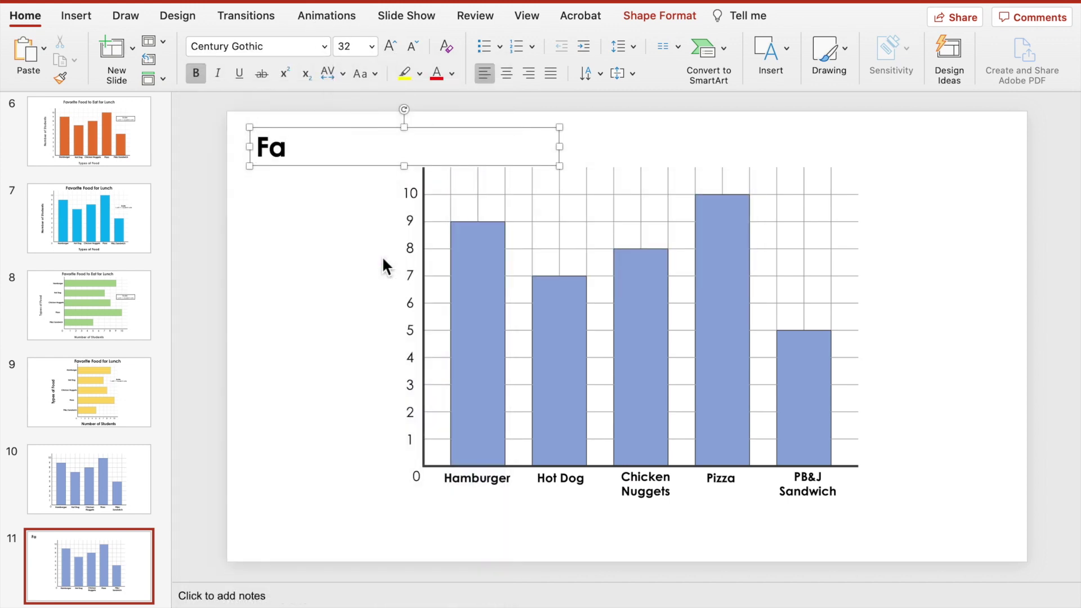
pyautogui.write('vorite Food for Lunch')
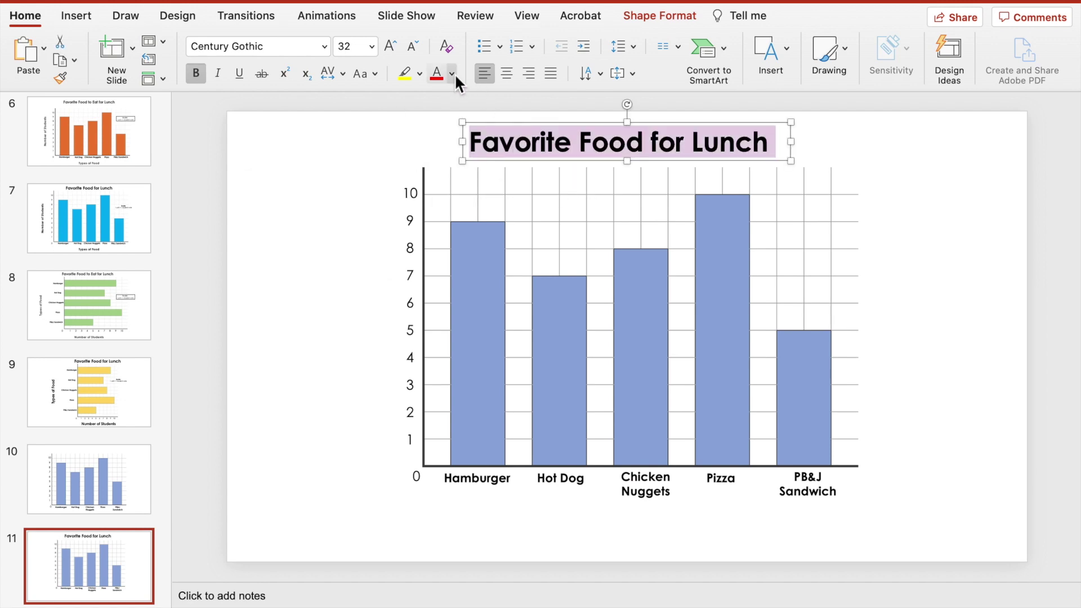
pyautogui.click(452, 73)
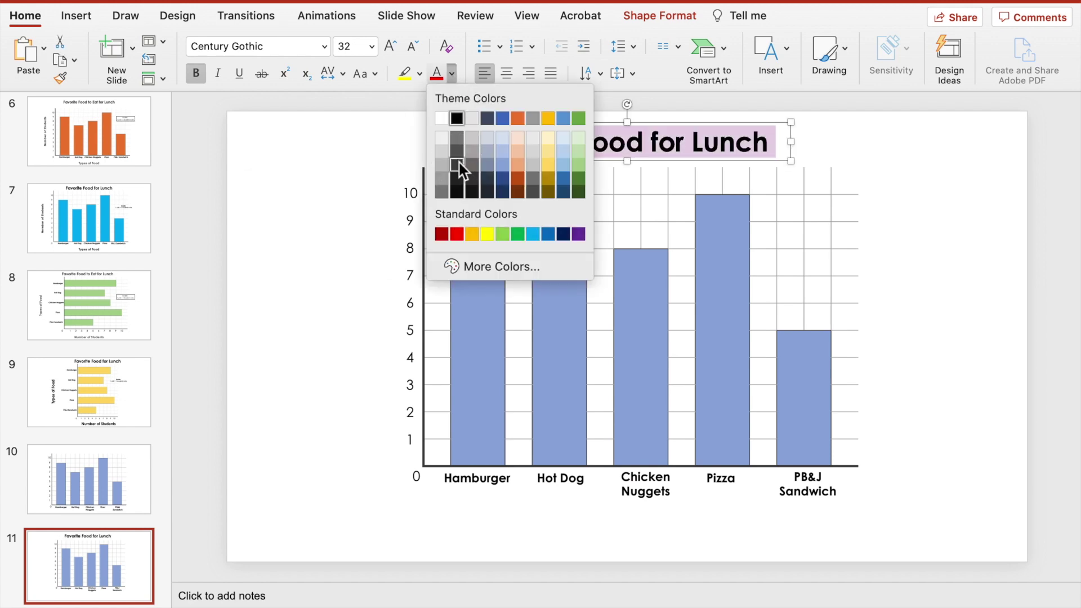
pyautogui.click(457, 165)
# Duplicate the title box and move the copy below the graph.
pyautogui.click(472, 170)
pyautogui.click(480, 166)
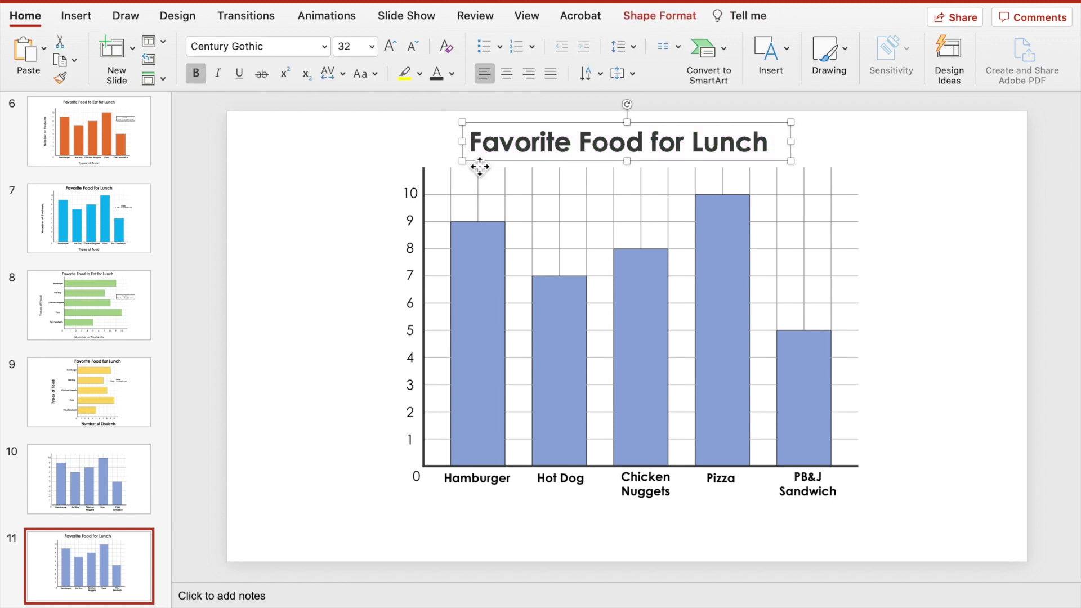
pyautogui.press('super+d')
pyautogui.moveTo(515, 173); pyautogui.dragTo(501, 536)
# Turn the title copy into a Types of Food label and duplicate it to the graph's left.
pyautogui.tripleClick(503, 530)
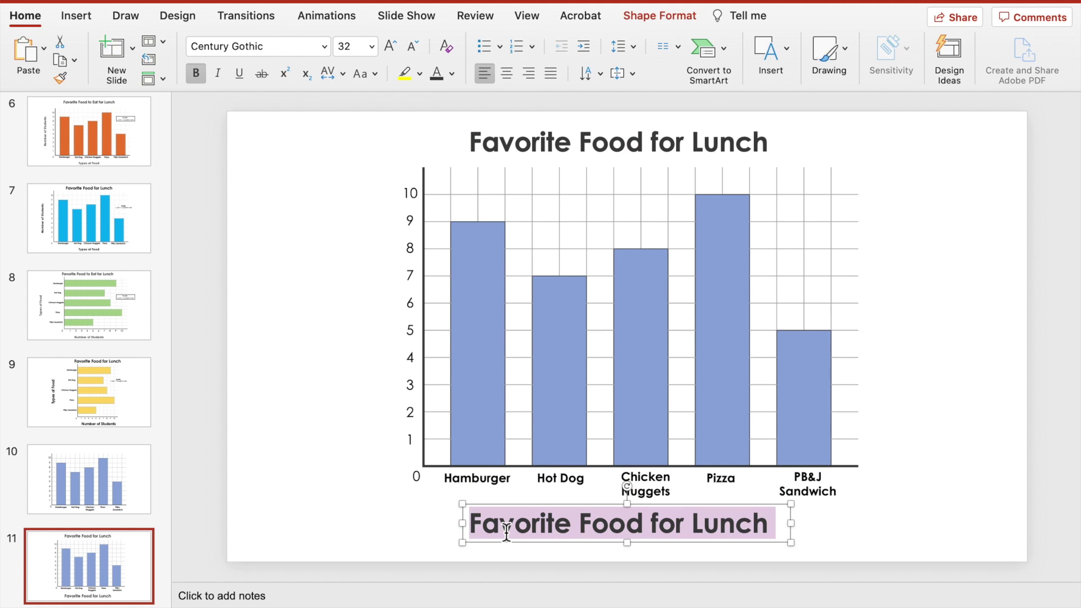
pyautogui.write('Types of Food')
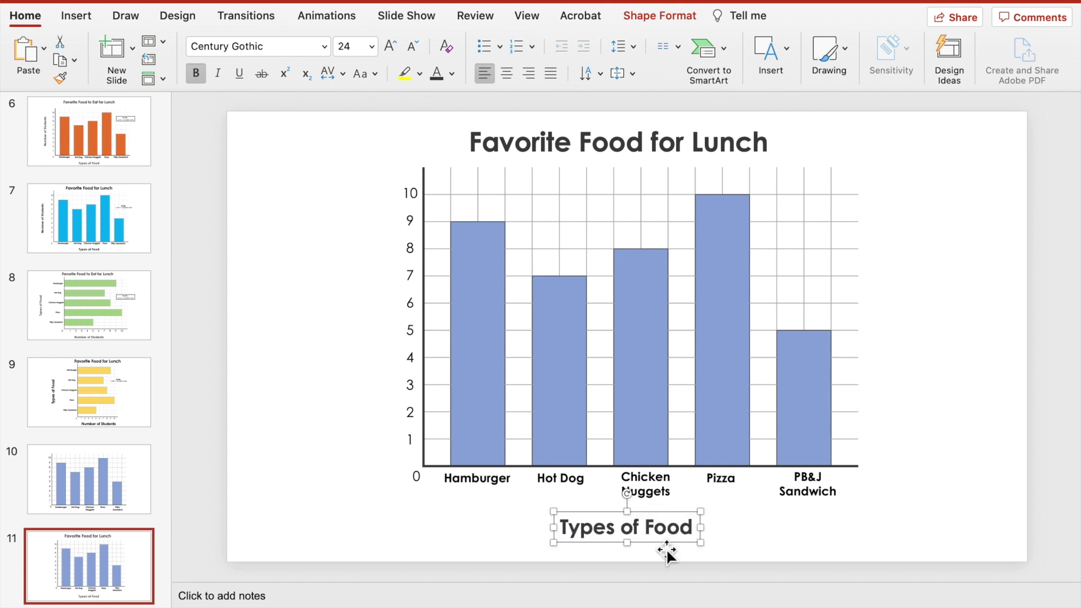
pyautogui.moveTo(666, 552); pyautogui.dragTo(290, 315)
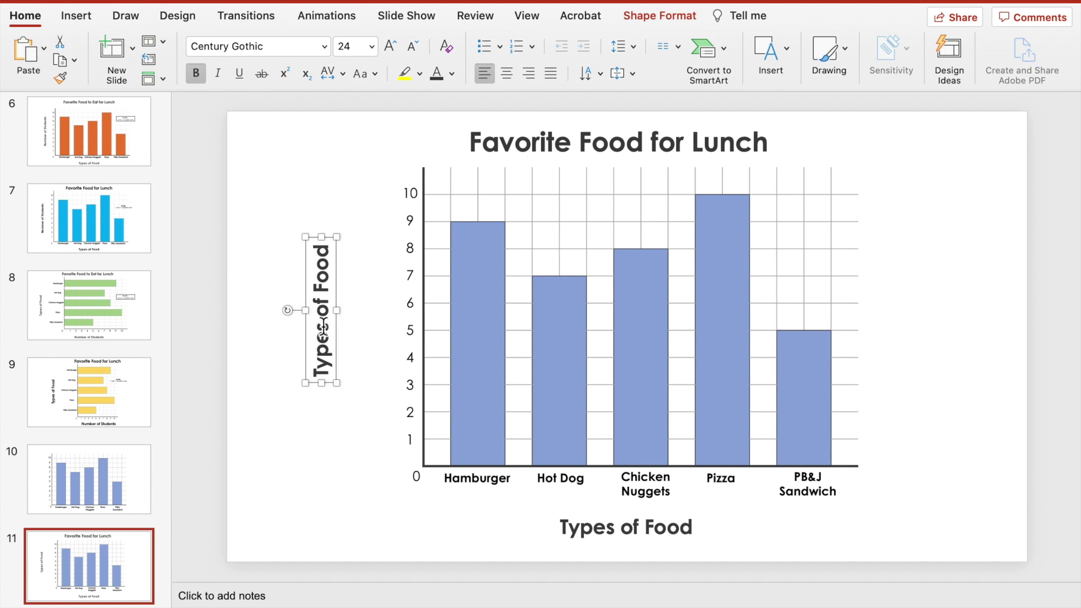
# Make the left copy read Number of Students beside the axis, with another copy right of the graph.
pyautogui.write('Number of')
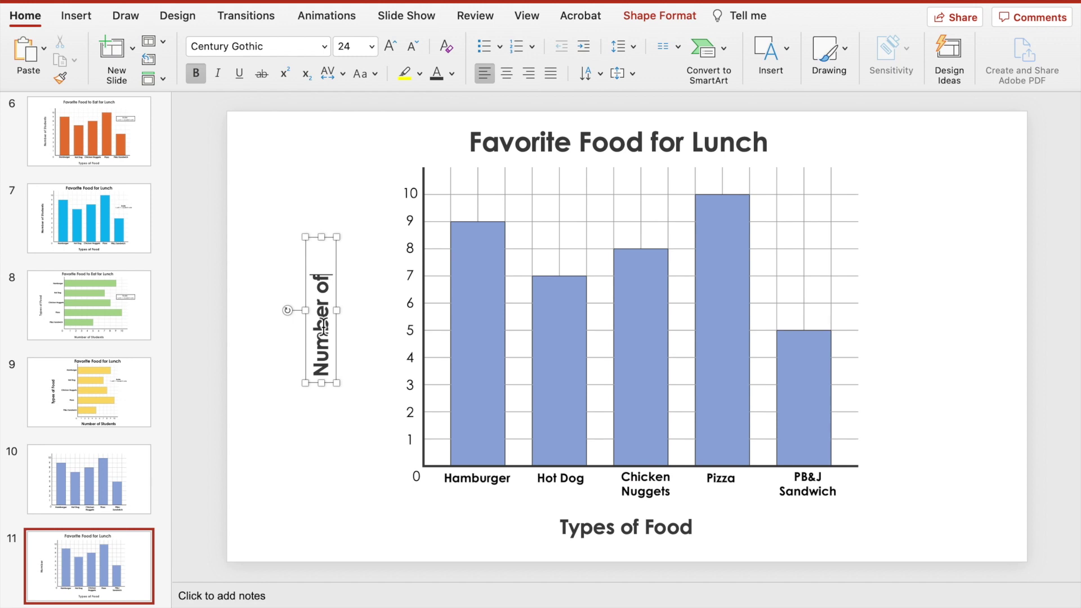
pyautogui.write(' Students')
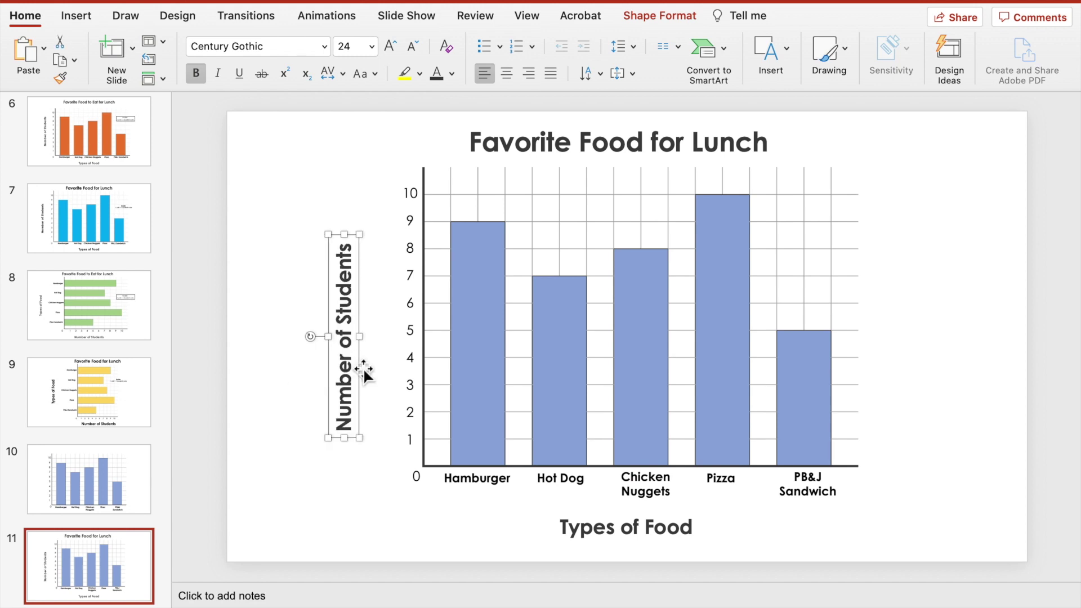
pyautogui.moveTo(361, 368); pyautogui.dragTo(372, 378)
pyautogui.moveTo(372, 341); pyautogui.dragTo(897, 217)
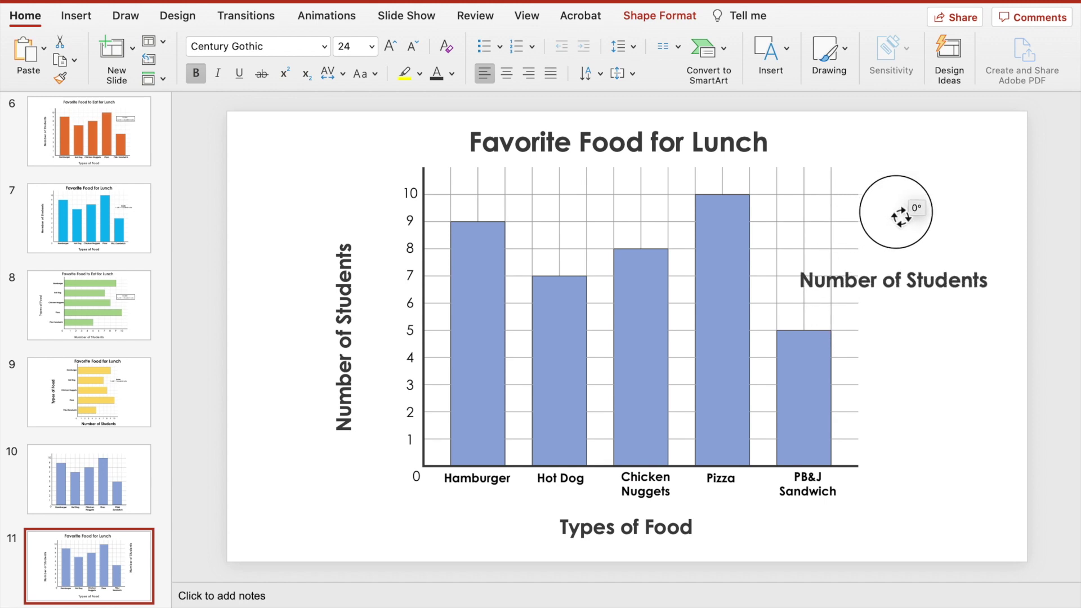
# Change the right-hand label to 'Scale: 1 unit = 1 student' with a white fill and grey outline.
pyautogui.tripleClick(890, 281)
pyautogui.write('Scale:')
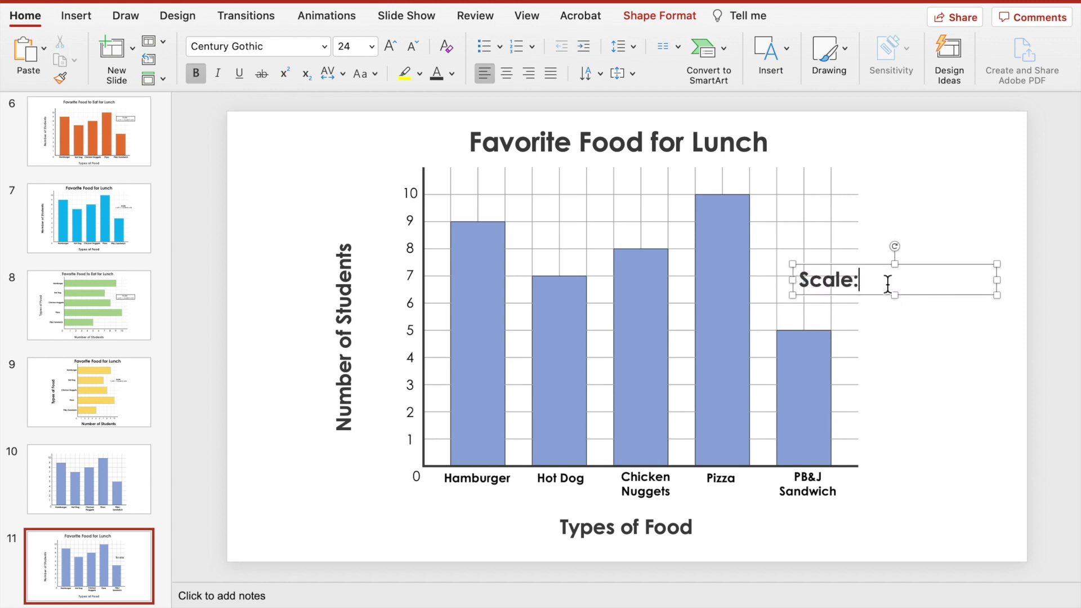
pyautogui.write('  1 unit = 1 st')
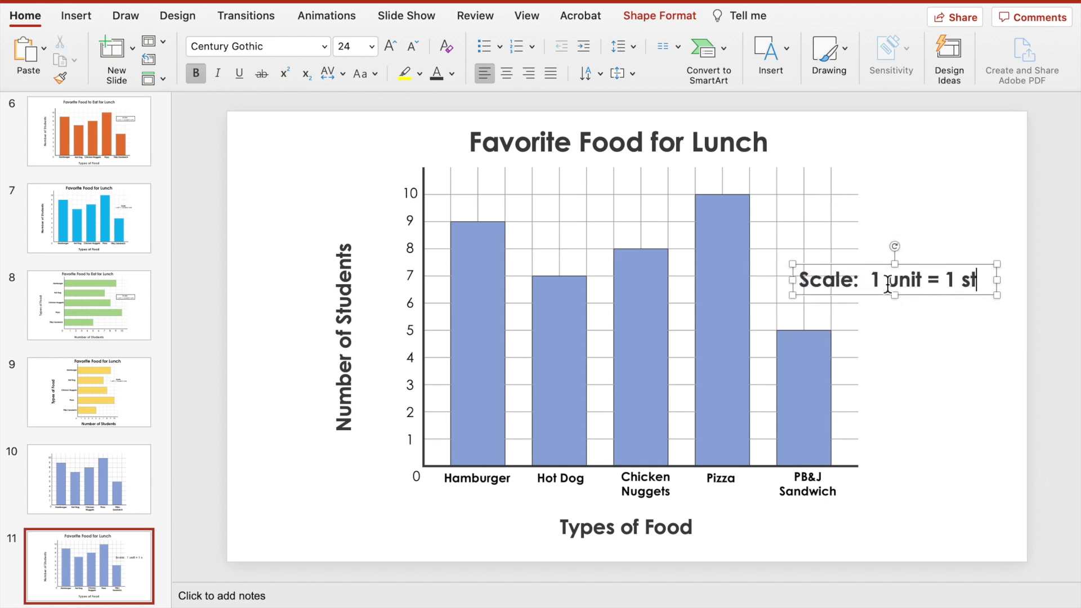
pyautogui.write('udent vote')
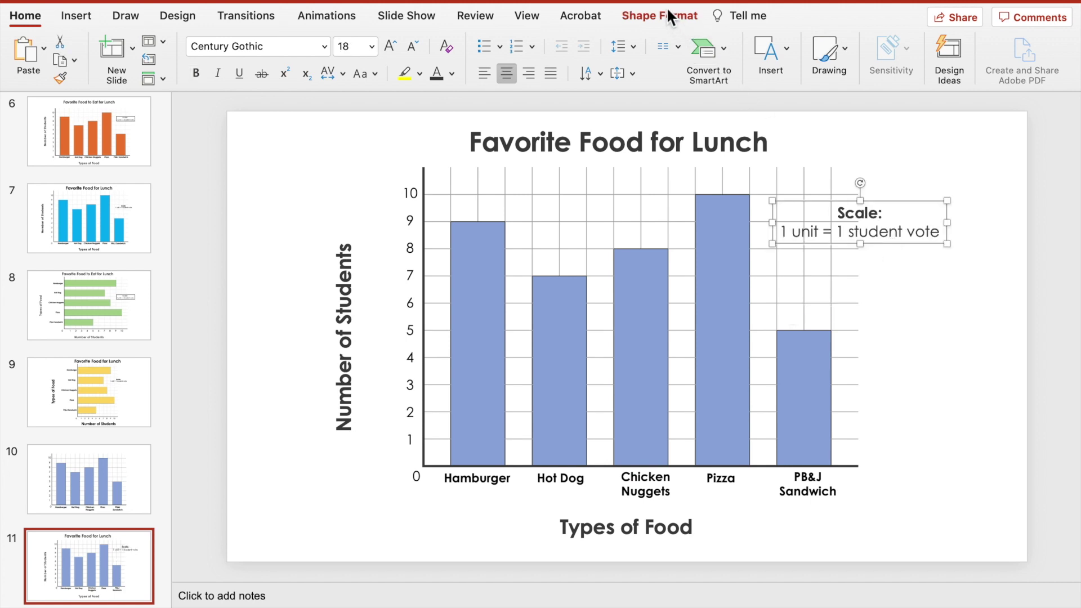
pyautogui.click(667, 15)
pyautogui.click(344, 52)
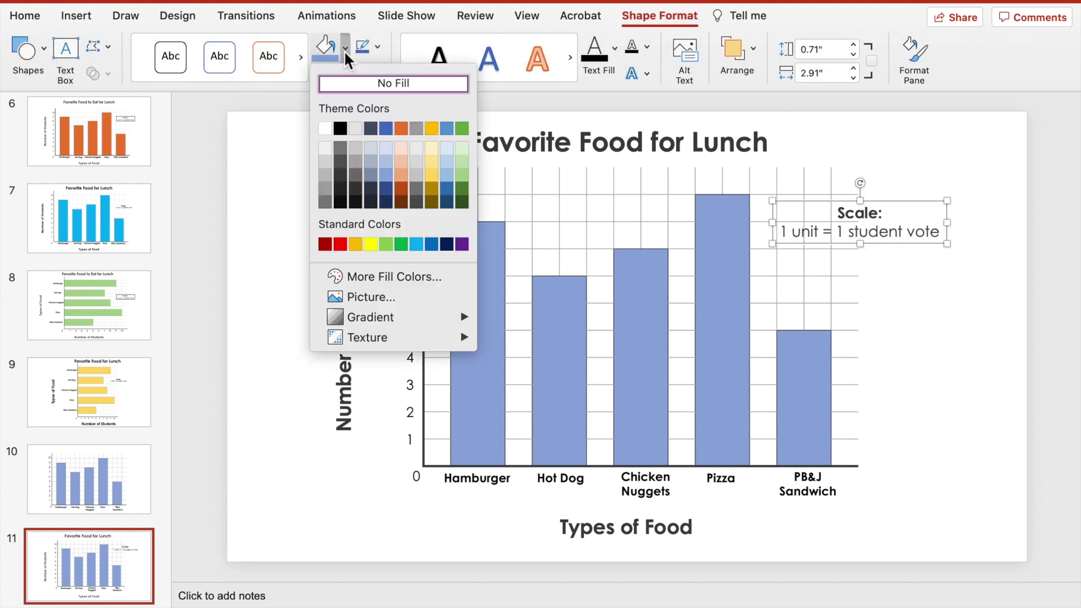
pyautogui.click(329, 137)
pyautogui.click(377, 48)
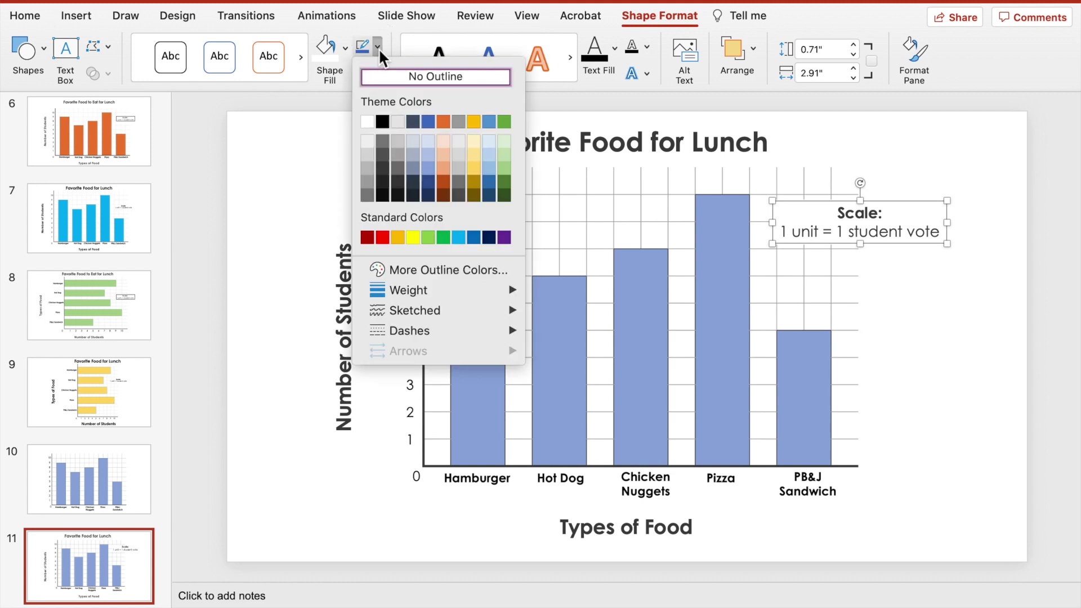
pyautogui.click(383, 138)
# Shrink the Scale box text from 16 to 14 pt.
pyautogui.click(974, 244)
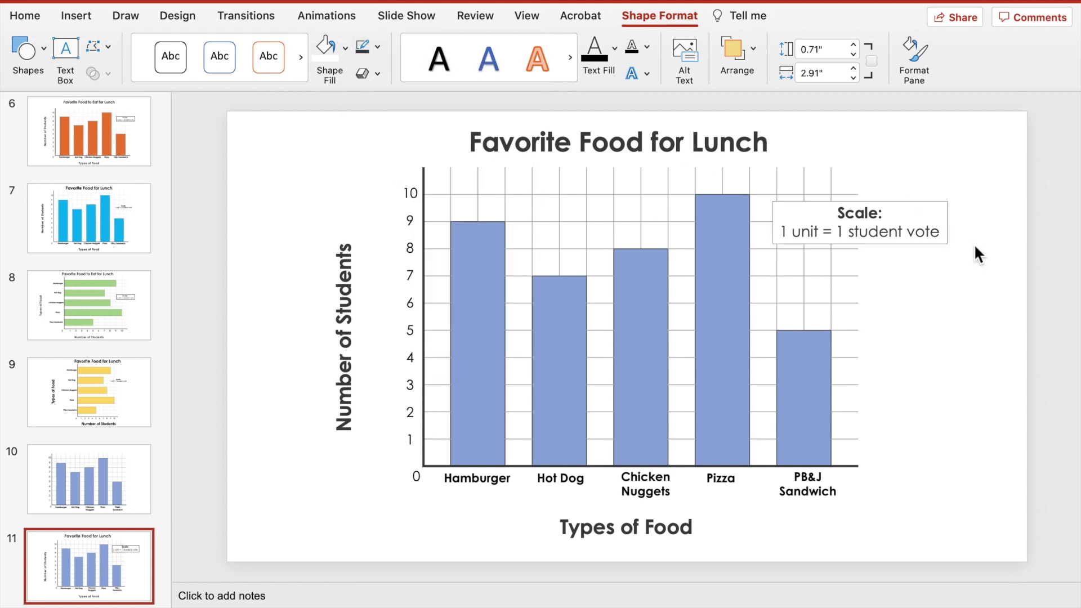
pyautogui.click(923, 232)
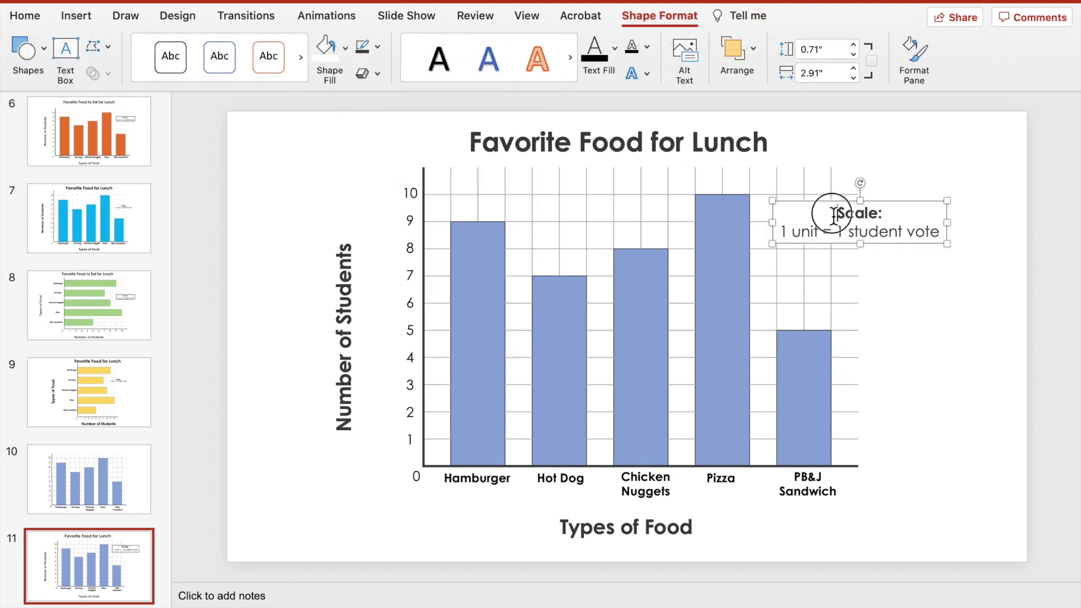
pyautogui.moveTo(835, 212); pyautogui.dragTo(937, 230)
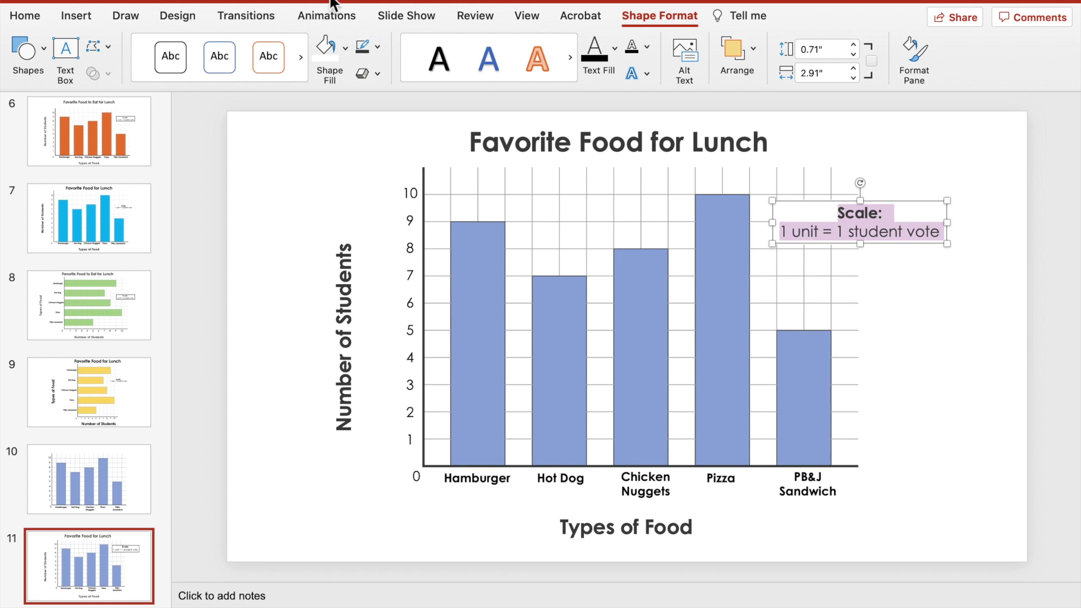
pyautogui.click(26, 16)
pyautogui.click(412, 48)
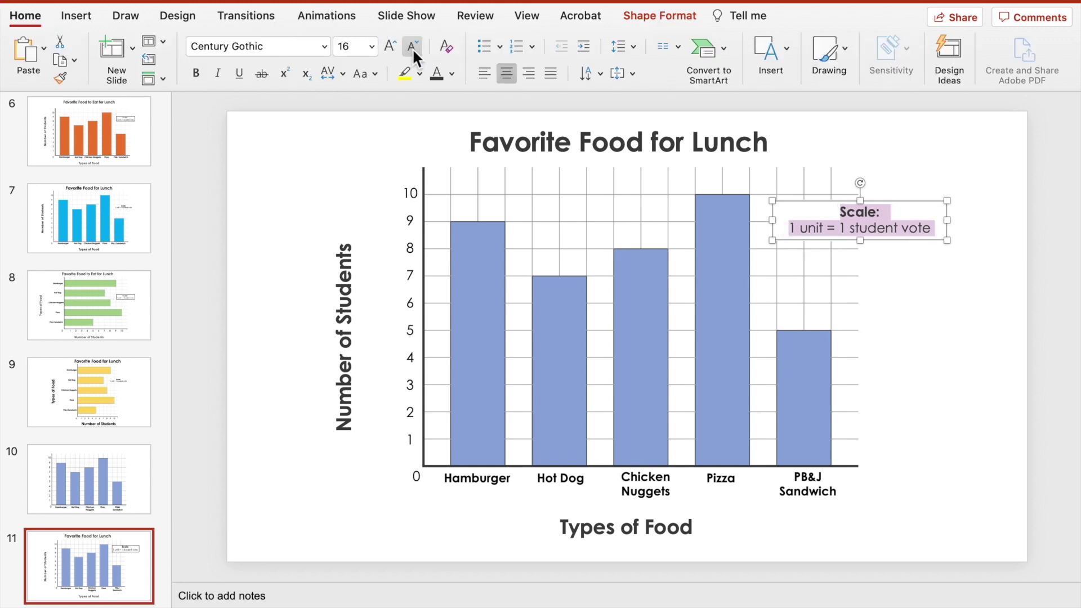
pyautogui.click(412, 49)
pyautogui.click(995, 255)
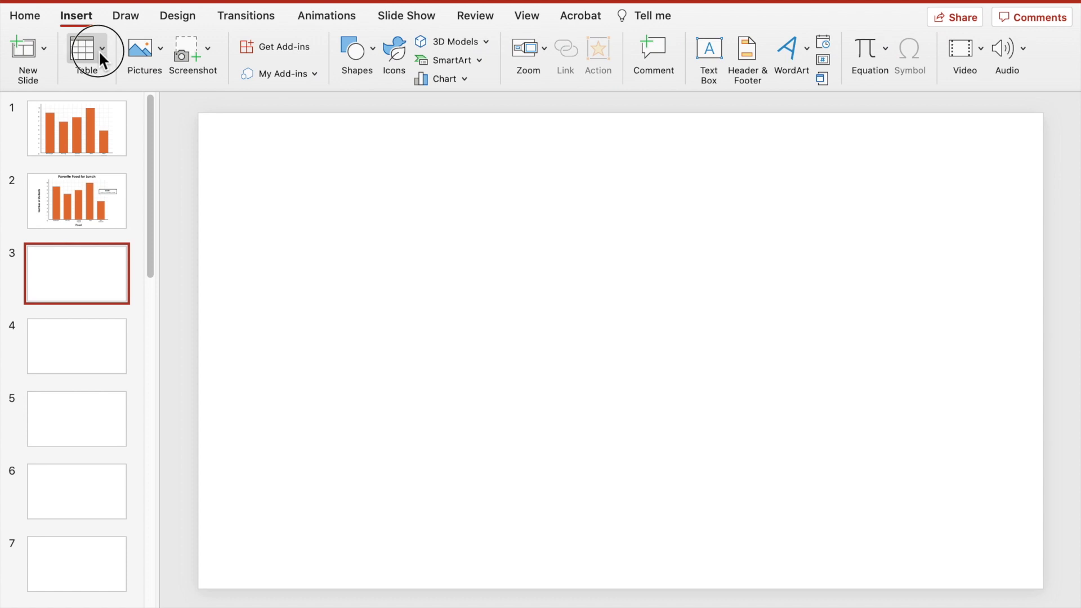
# Insert an 11-column, 16-row table on slide 3.
pyautogui.click(89, 255)
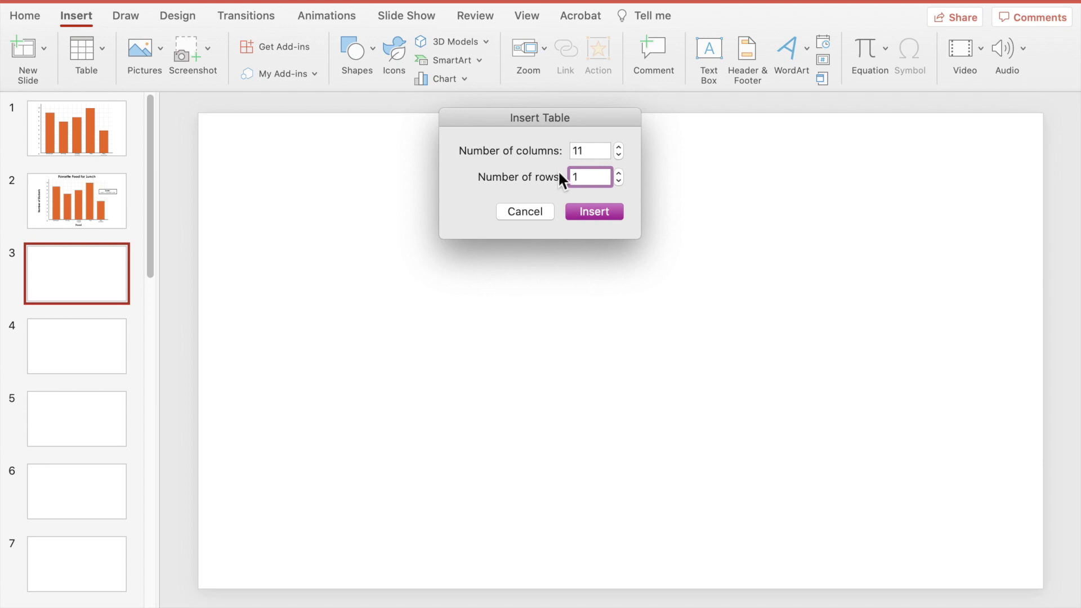
pyautogui.click(609, 215)
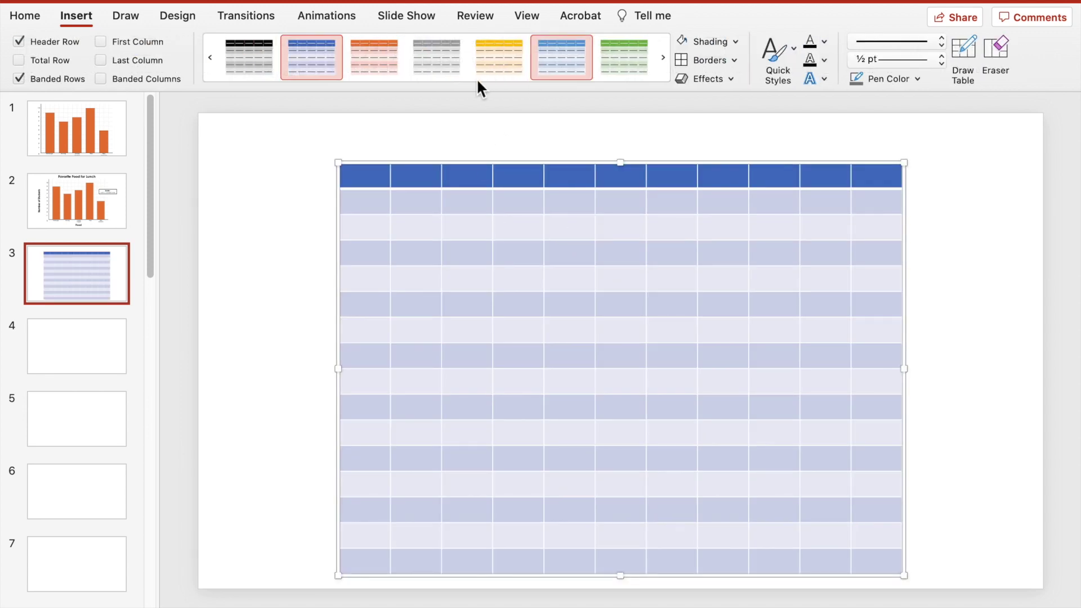
# Apply the plain Table Grid style and move the table up and right.
pyautogui.click(442, 88)
pyautogui.click(259, 208)
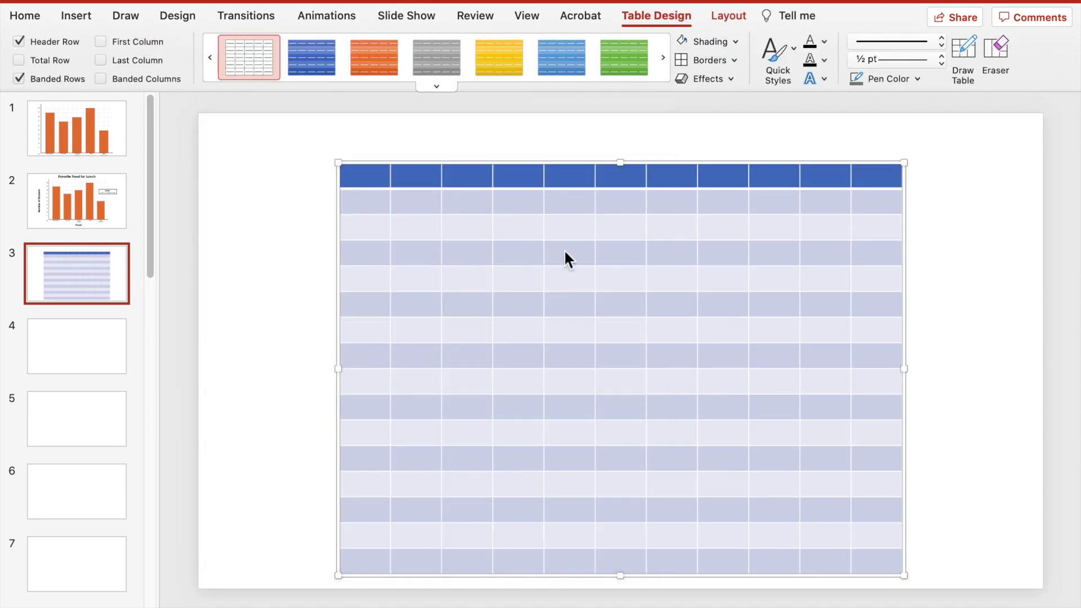
pyautogui.click(722, 17)
pyautogui.moveTo(683, 164); pyautogui.dragTo(678, 133)
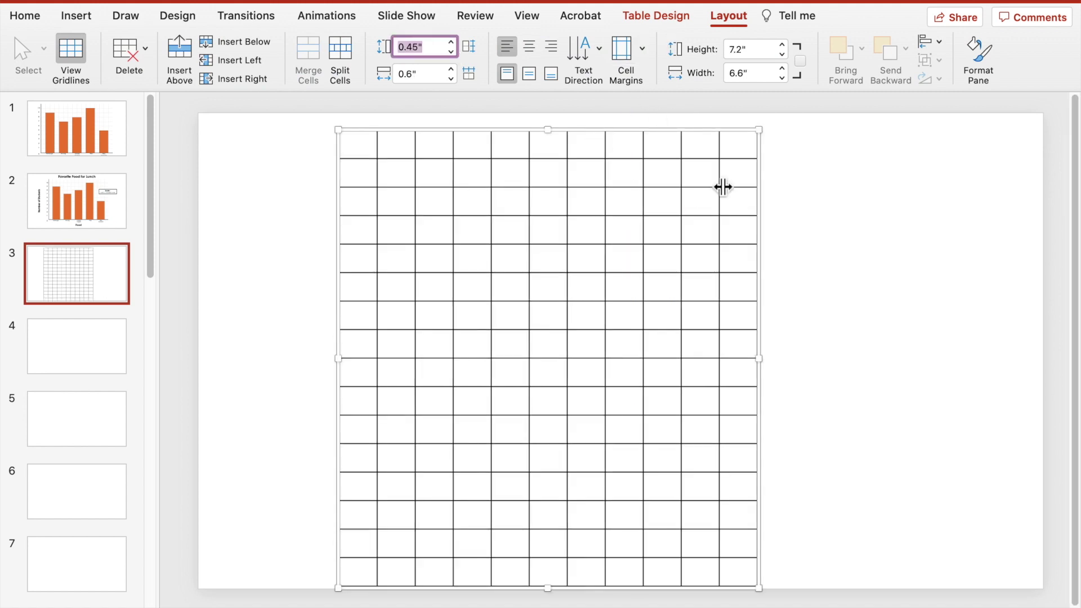
pyautogui.moveTo(377, 329); pyautogui.dragTo(430, 287)
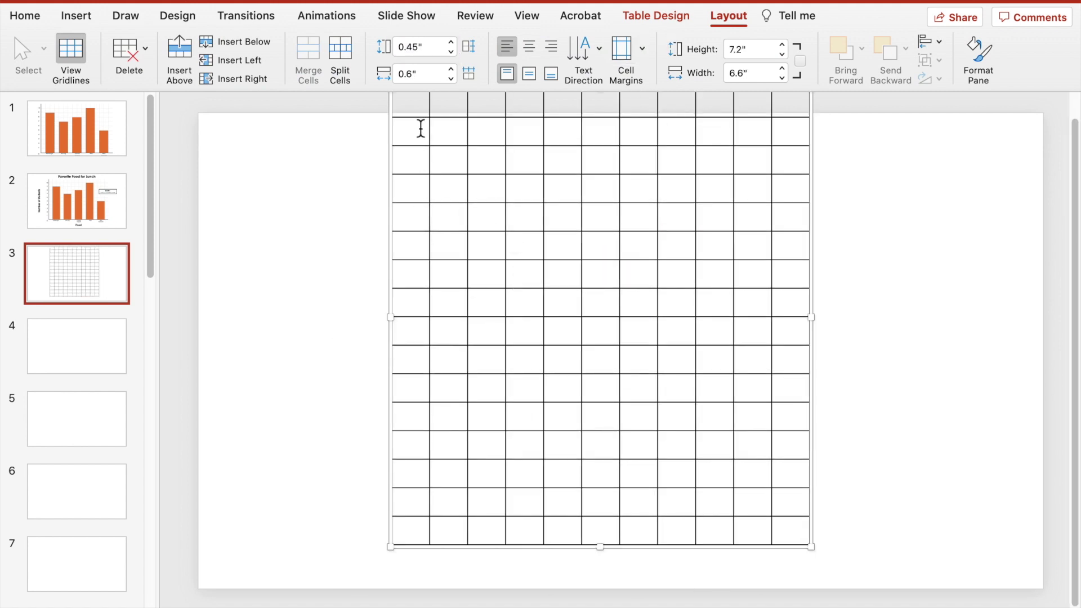
# Give all table cells thin ¾ pt grey grid lines.
pyautogui.moveTo(420, 129); pyautogui.dragTo(791, 557)
pyautogui.click(656, 16)
pyautogui.click(895, 41)
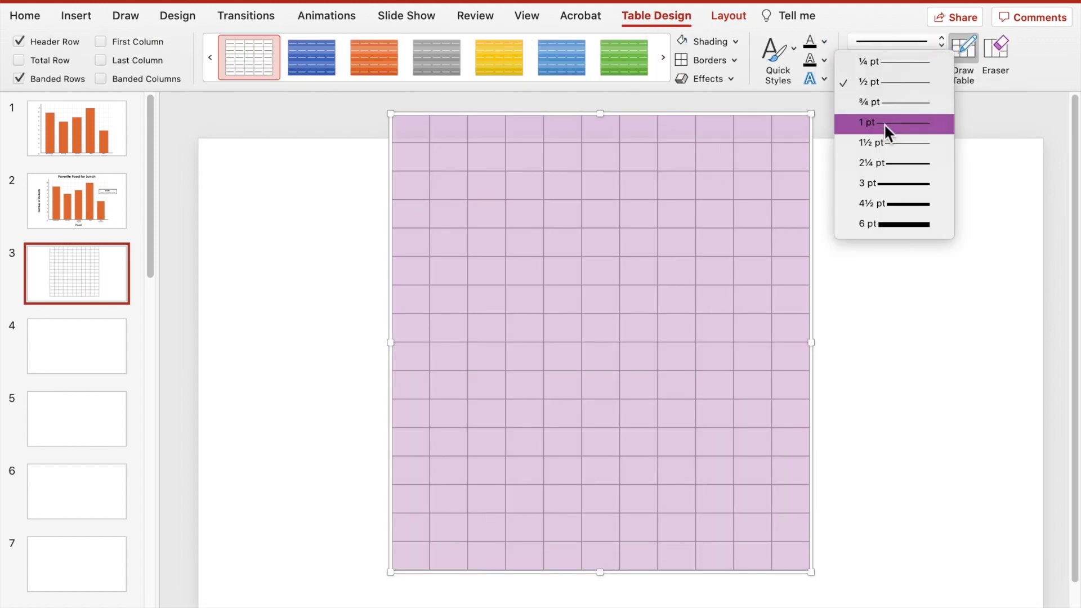
pyautogui.click(869, 102)
pyautogui.click(735, 60)
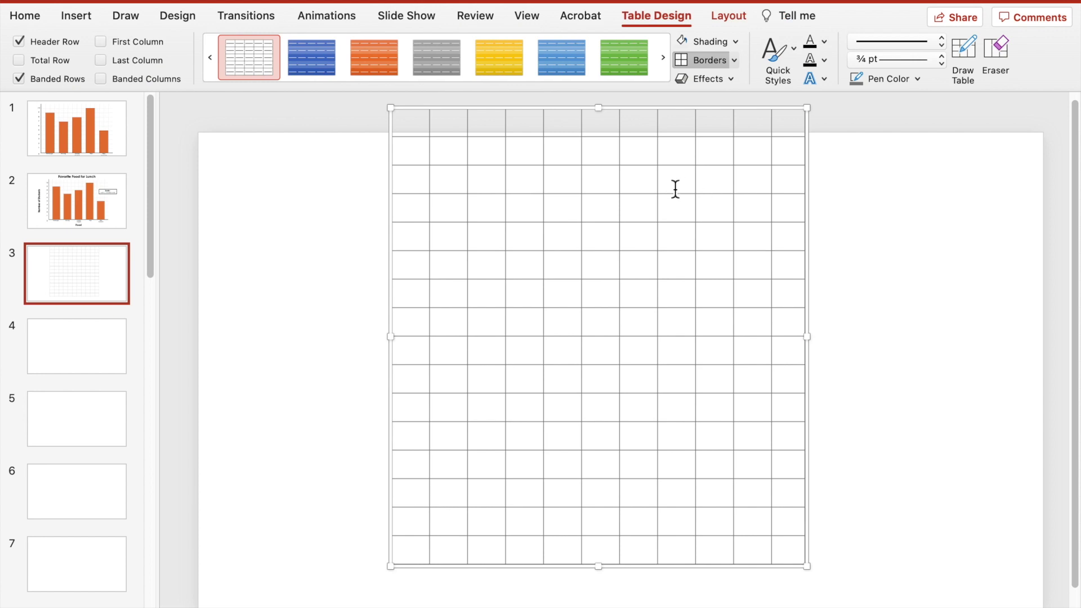
pyautogui.click(758, 447)
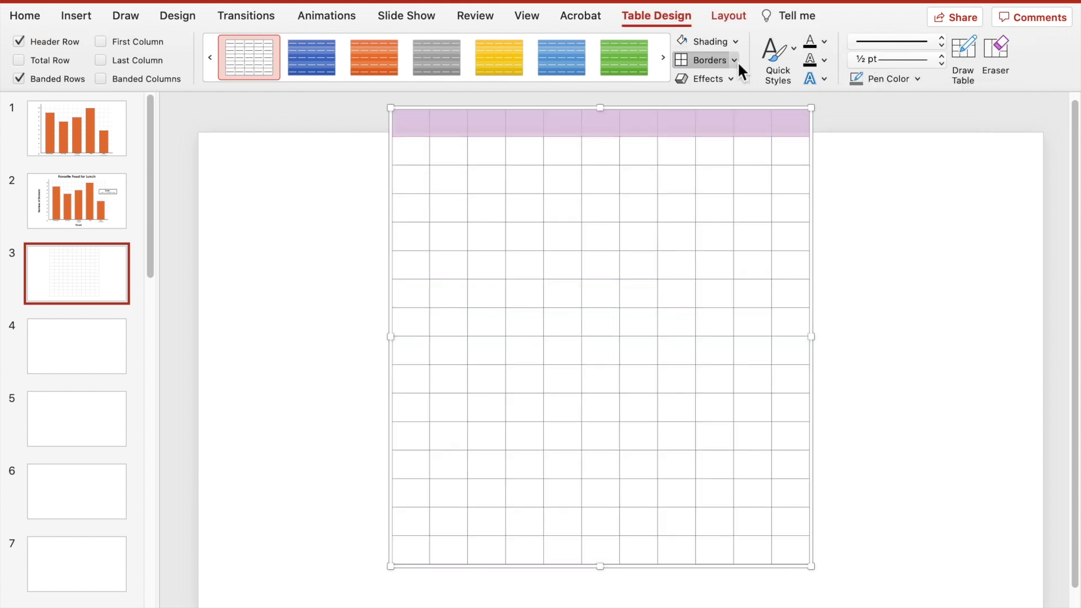
pyautogui.click(796, 132)
# Place the 0 to 10 number labels under the grid and group them.
pyautogui.click(850, 172)
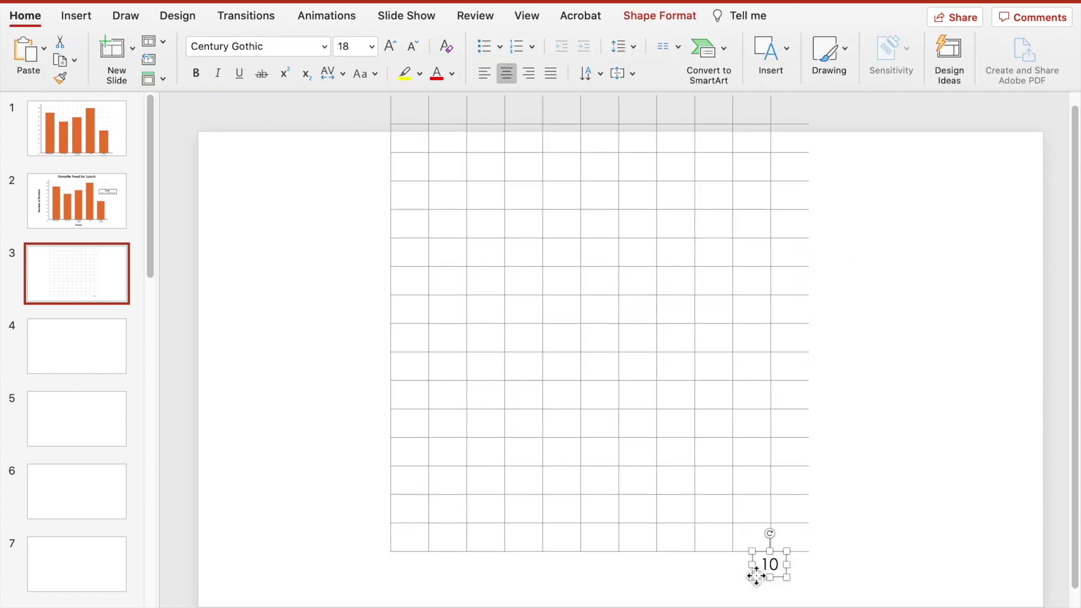
pyautogui.moveTo(755, 572); pyautogui.dragTo(373, 576)
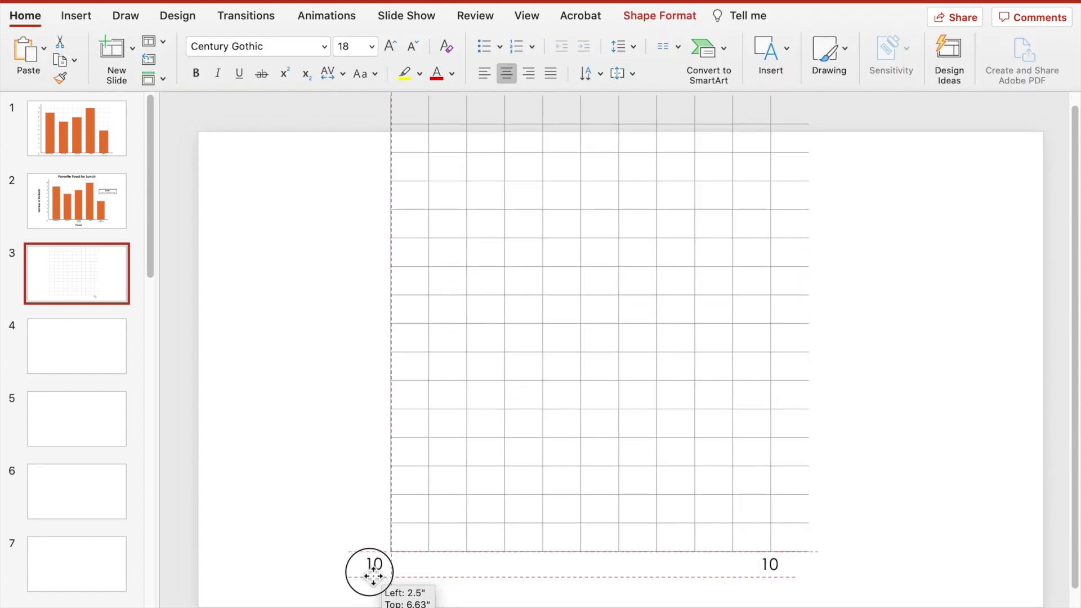
pyautogui.moveTo(373, 575); pyautogui.dragTo(350, 193)
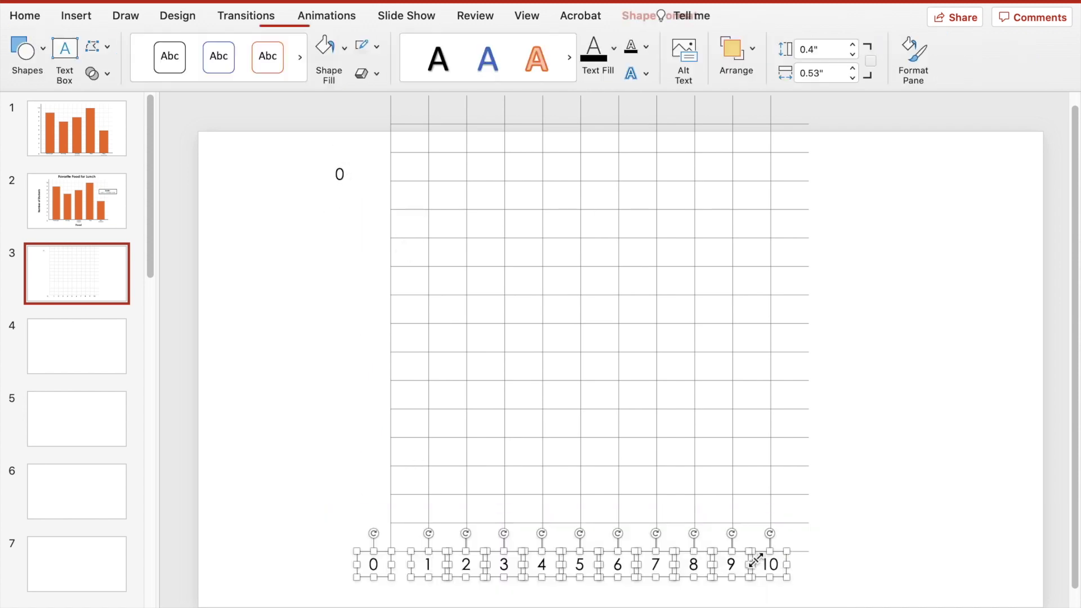
pyautogui.press('super+alt+g')
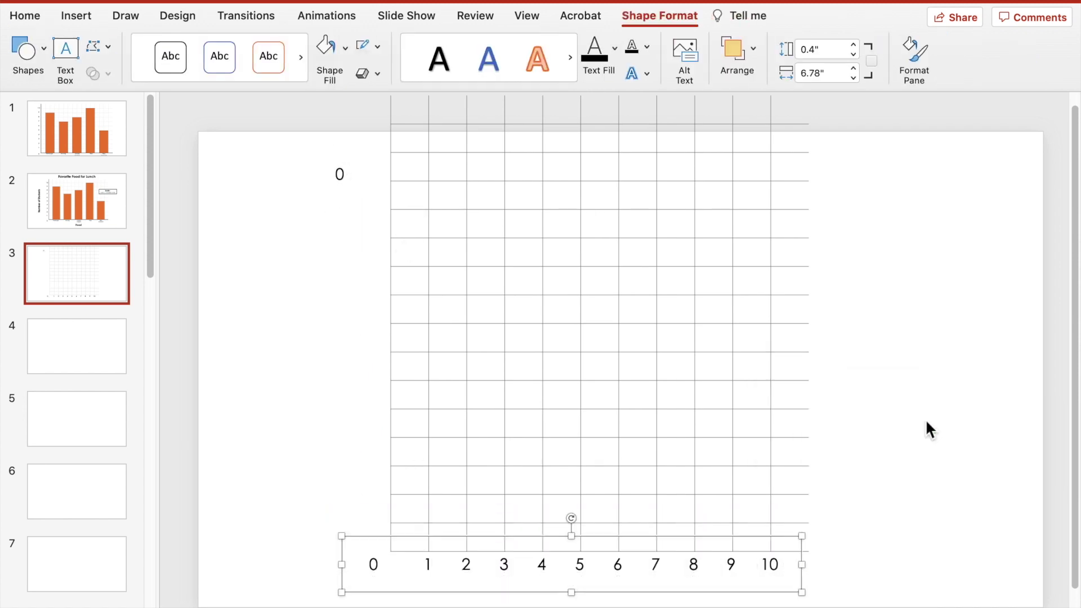
pyautogui.click(929, 430)
# Add a Hamburger label beside the top row and duplicate it for the next food names.
pyautogui.moveTo(339, 186); pyautogui.dragTo(367, 163)
pyautogui.doubleClick(357, 163)
pyautogui.write('H')
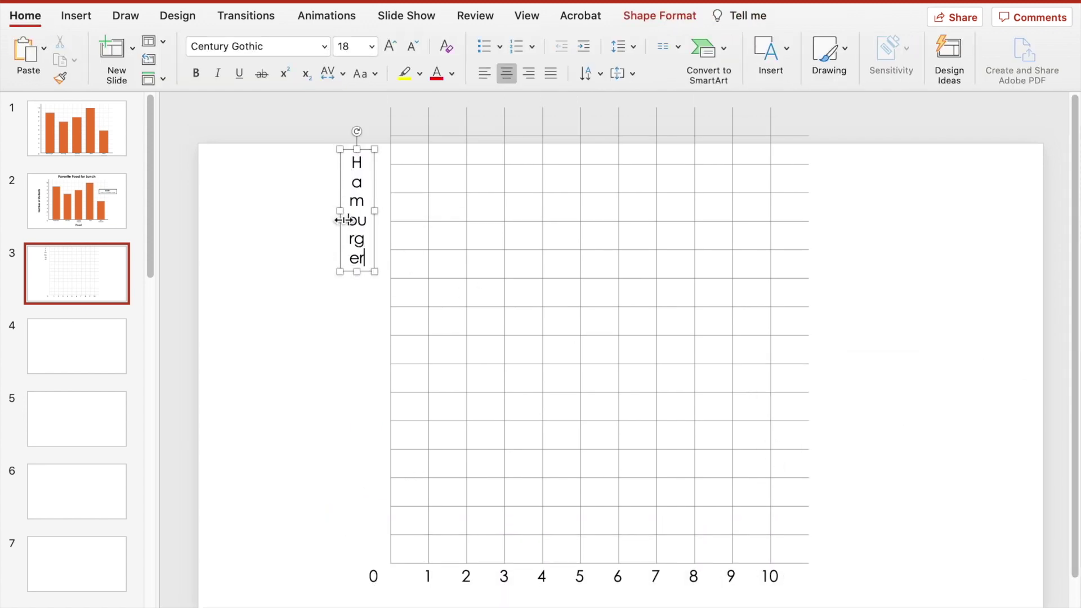
pyautogui.write('amburger')
pyautogui.moveTo(342, 220); pyautogui.dragTo(265, 219)
pyautogui.moveTo(355, 171); pyautogui.dragTo(362, 205)
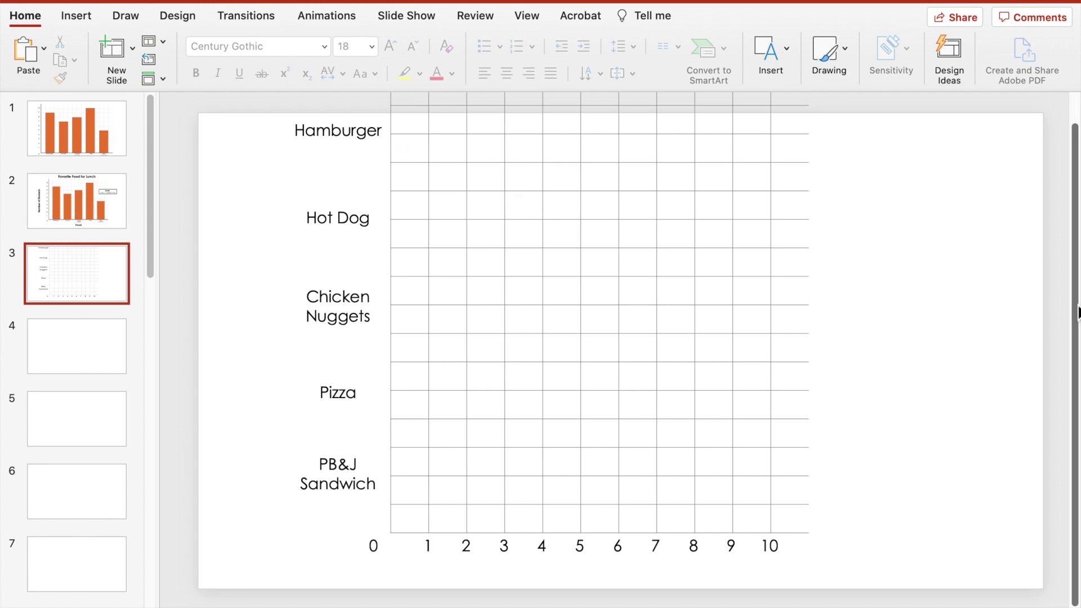
pyautogui.scroll(1, 1077, 313)
pyautogui.moveTo(406, 165); pyautogui.dragTo(721, 169)
# Shade green bars of 9, 7, 9, 10 and 5 cells for the five foods.
pyautogui.click(672, 20)
pyautogui.click(735, 41)
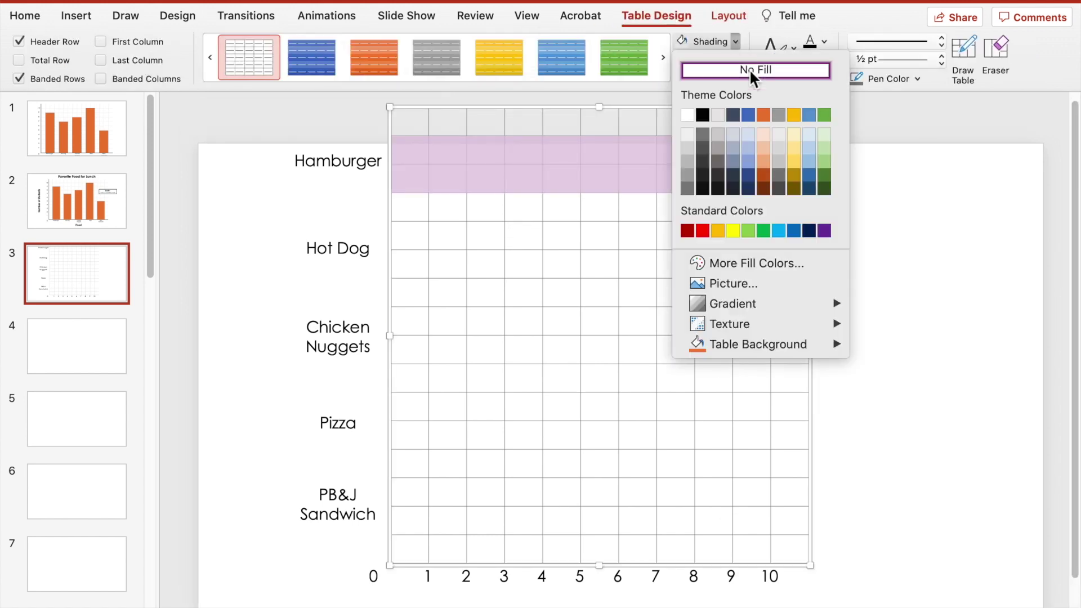
pyautogui.click(763, 230)
pyautogui.moveTo(406, 242); pyautogui.dragTo(647, 248)
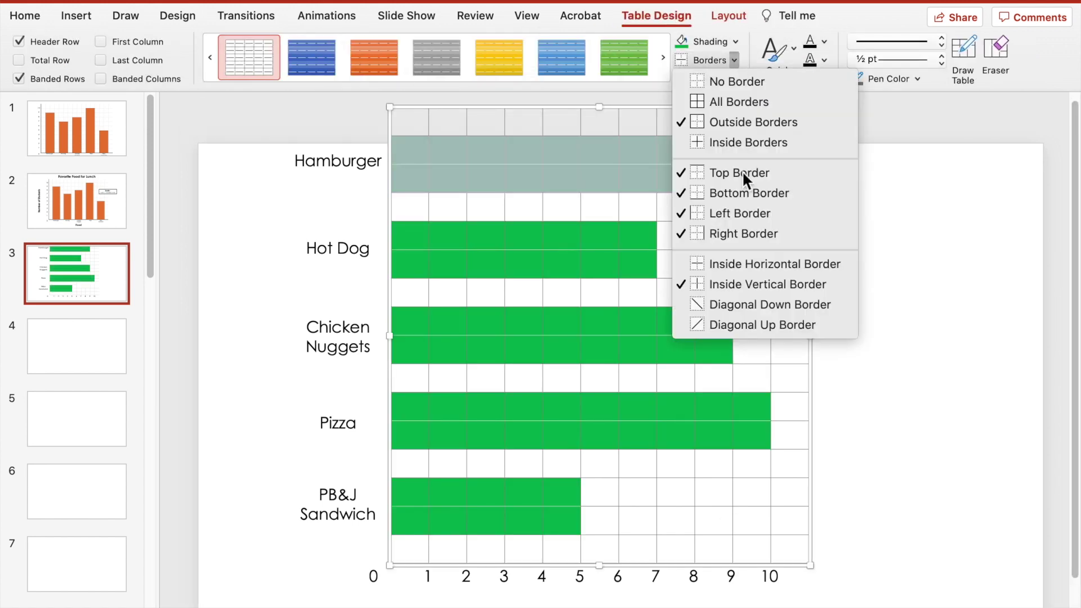
pyautogui.click(462, 243)
pyautogui.moveTo(406, 335); pyautogui.dragTo(726, 338)
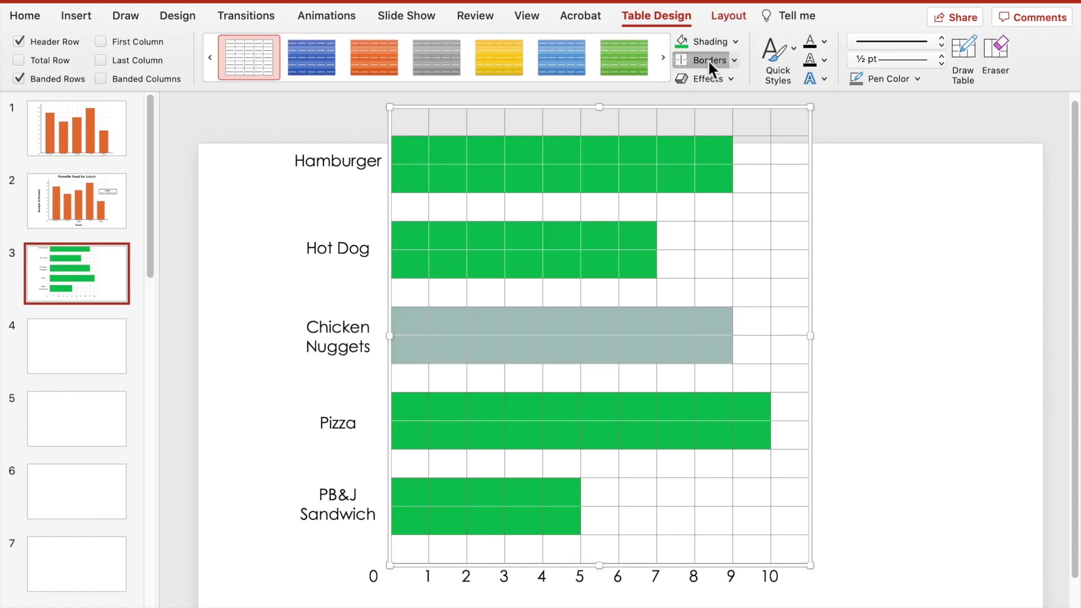
pyautogui.moveTo(405, 420); pyautogui.dragTo(765, 422)
pyautogui.moveTo(405, 505); pyautogui.dragTo(569, 507)
pyautogui.moveTo(406, 163); pyautogui.dragTo(726, 163)
# Outline the bars with black 1½ pt borders.
pyautogui.click(885, 79)
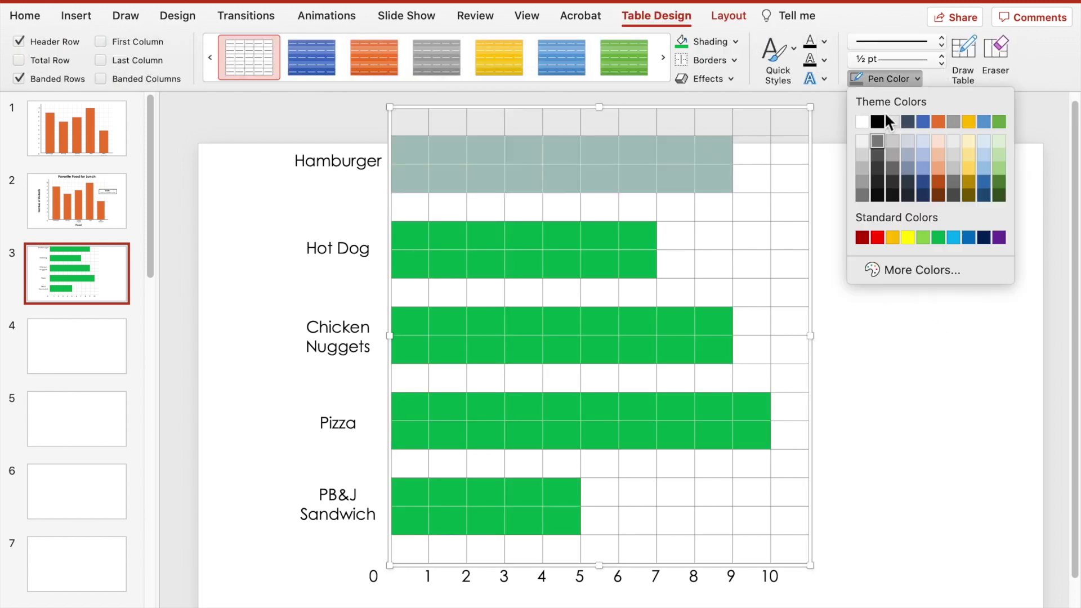
pyautogui.click(892, 59)
pyautogui.click(879, 142)
pyautogui.click(710, 59)
pyautogui.click(717, 133)
pyautogui.click(446, 135)
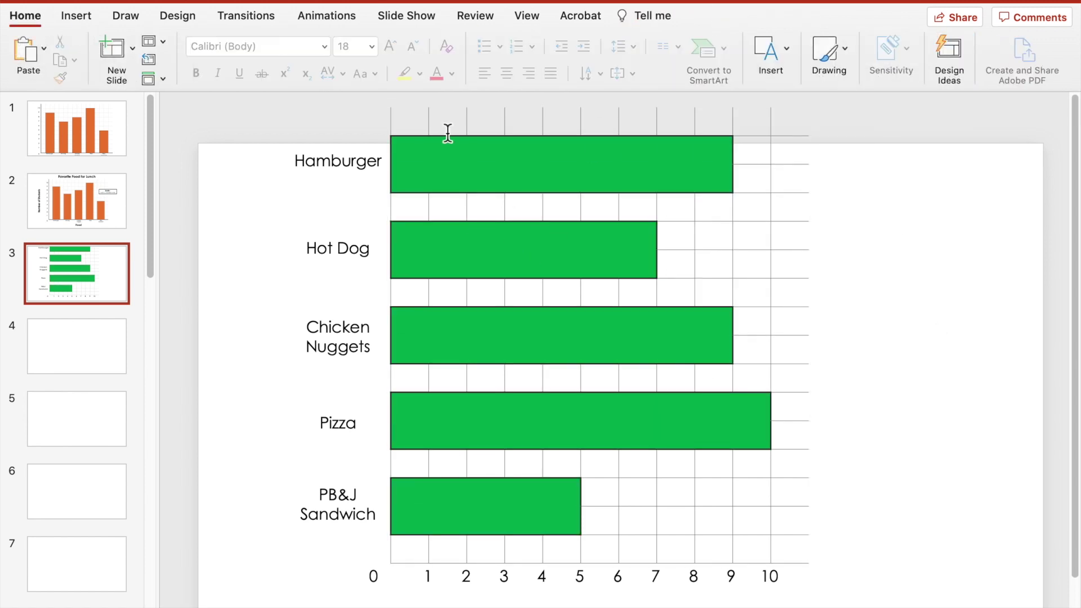
# Add thick 3 pt left and bottom axis lines to the grid.
pyautogui.moveTo(410, 115); pyautogui.dragTo(410, 555)
pyautogui.click(710, 59)
pyautogui.click(709, 60)
pyautogui.click(737, 212)
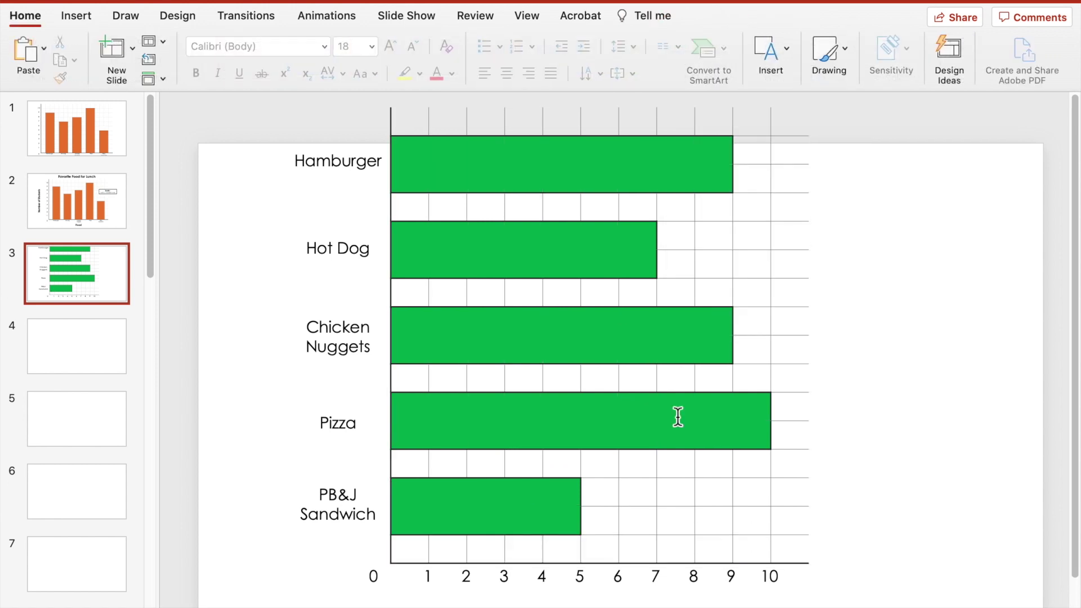
pyautogui.click(941, 54)
pyautogui.click(941, 55)
pyautogui.click(733, 59)
pyautogui.click(733, 221)
pyautogui.moveTo(410, 550); pyautogui.dragTo(788, 549)
pyautogui.click(733, 60)
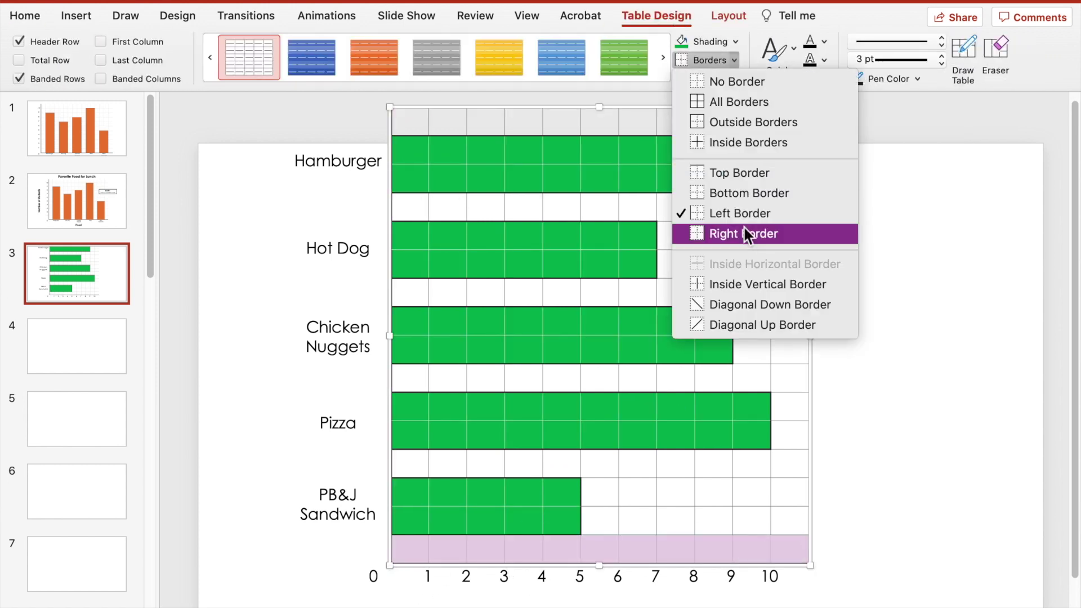
# Combine the grid and labels into one object.
pyautogui.click(755, 234)
pyautogui.click(289, 130)
pyautogui.click(293, 135)
# Insert the saved chart image on slide 4.
pyautogui.click(77, 346)
pyautogui.click(76, 15)
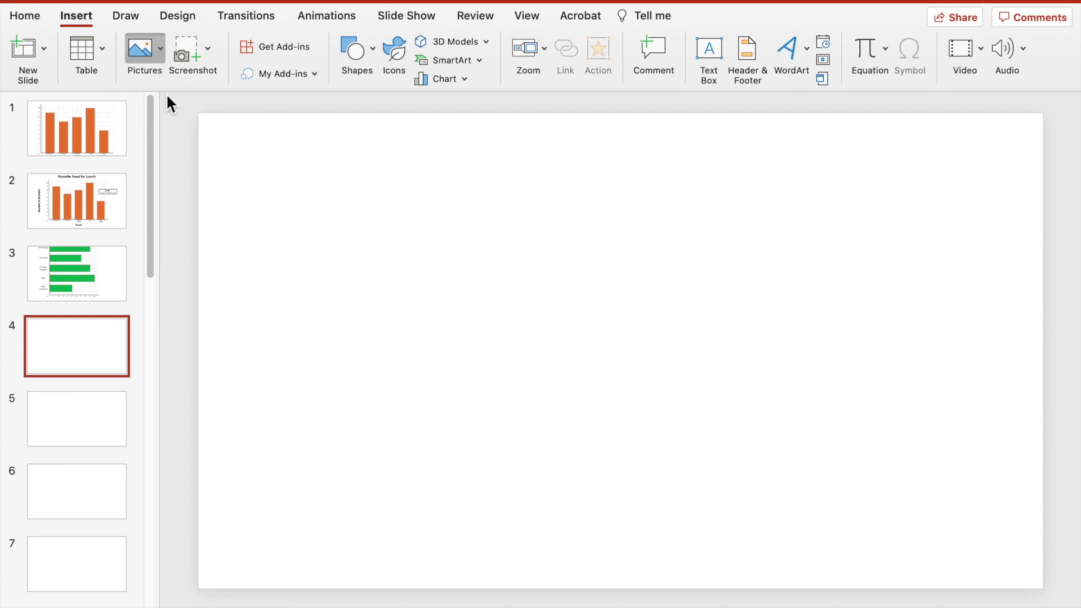
pyautogui.click(145, 48)
pyautogui.click(292, 76)
pyautogui.click(940, 513)
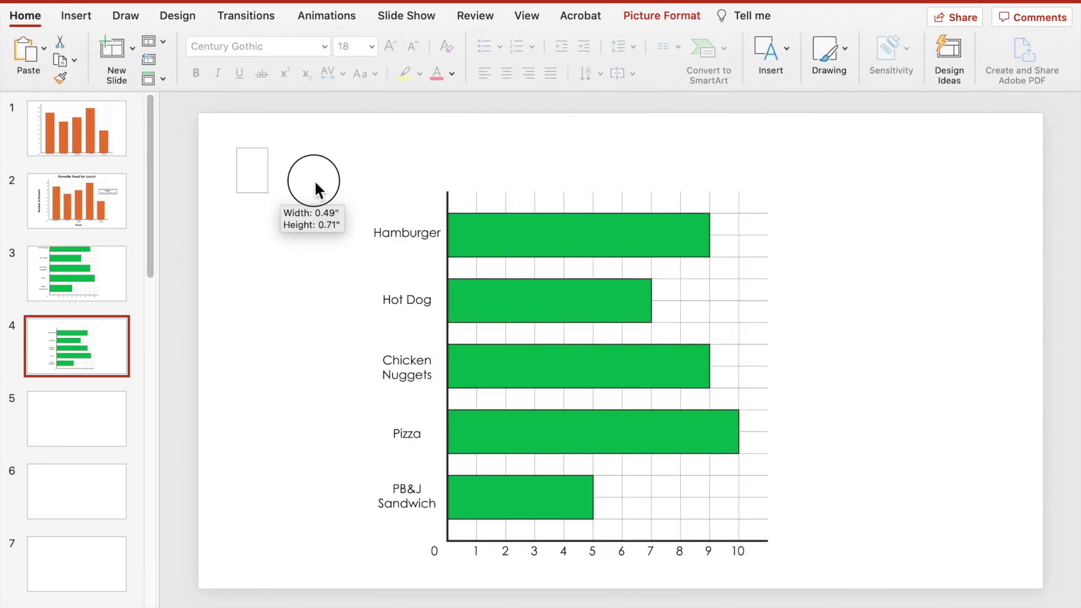
# Add a 'Favorite Food for Lunch' title in Century Gothic Bold 32.
pyautogui.moveTo(313, 181); pyautogui.dragTo(400, 173)
pyautogui.write('Favorite Food for Lunch')
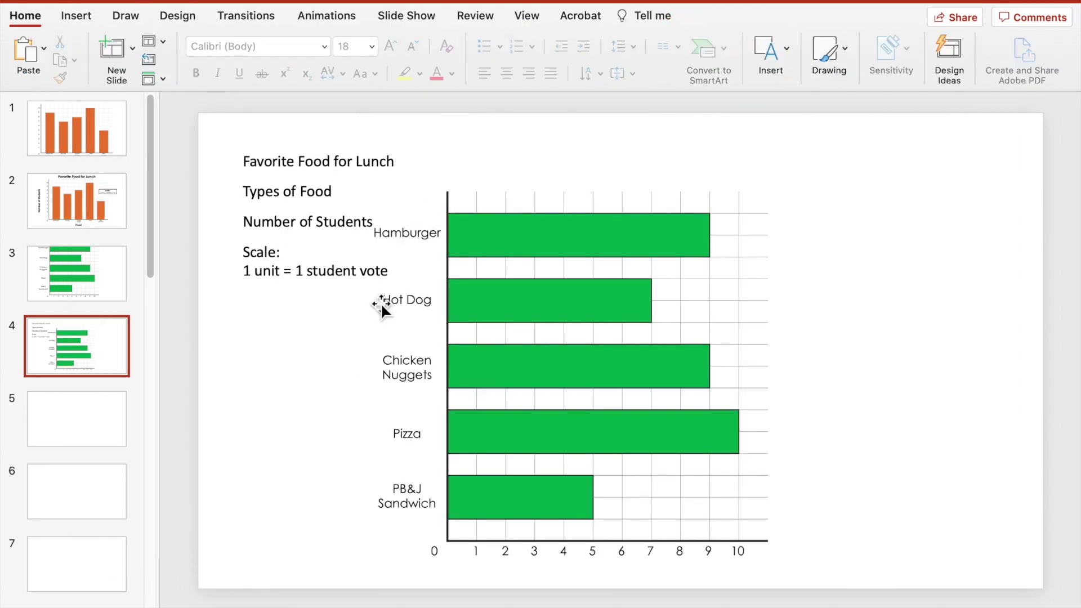
pyautogui.tripleClick(287, 161)
pyautogui.click(324, 46)
pyautogui.click(371, 46)
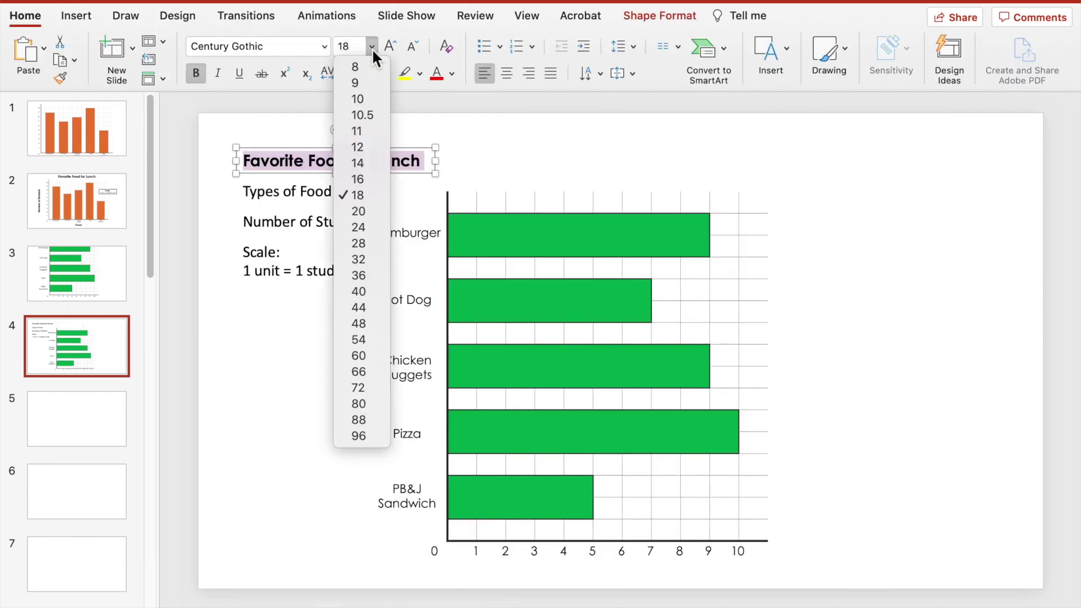
pyautogui.click(360, 261)
pyautogui.click(196, 73)
# Add the Scale note box lower on the chart and deselect everything.
pyautogui.moveTo(236, 147); pyautogui.dragTo(598, 188)
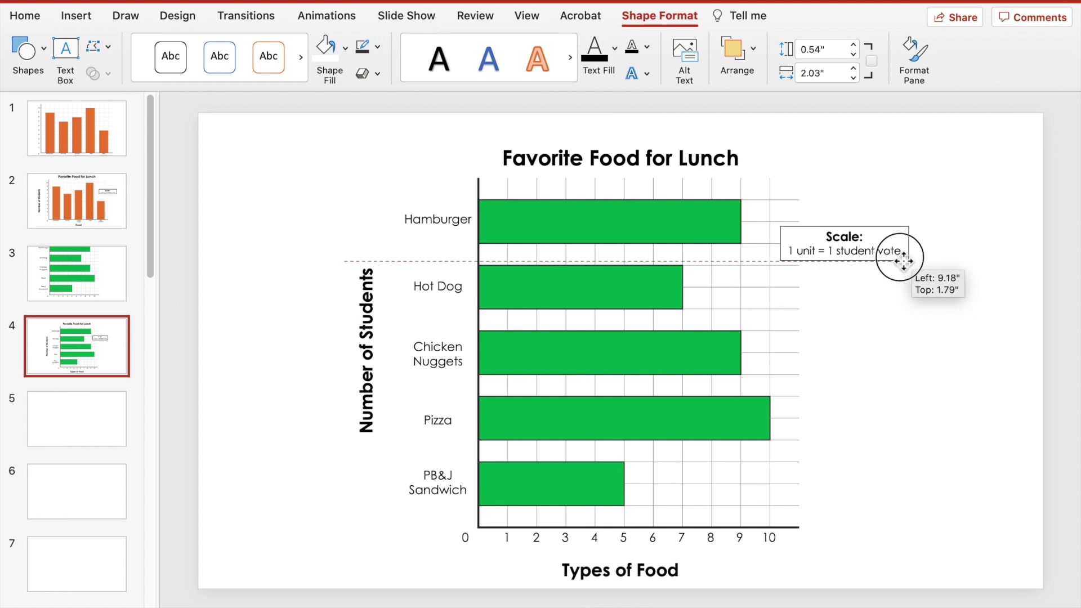
pyautogui.moveTo(833, 248); pyautogui.dragTo(808, 282)
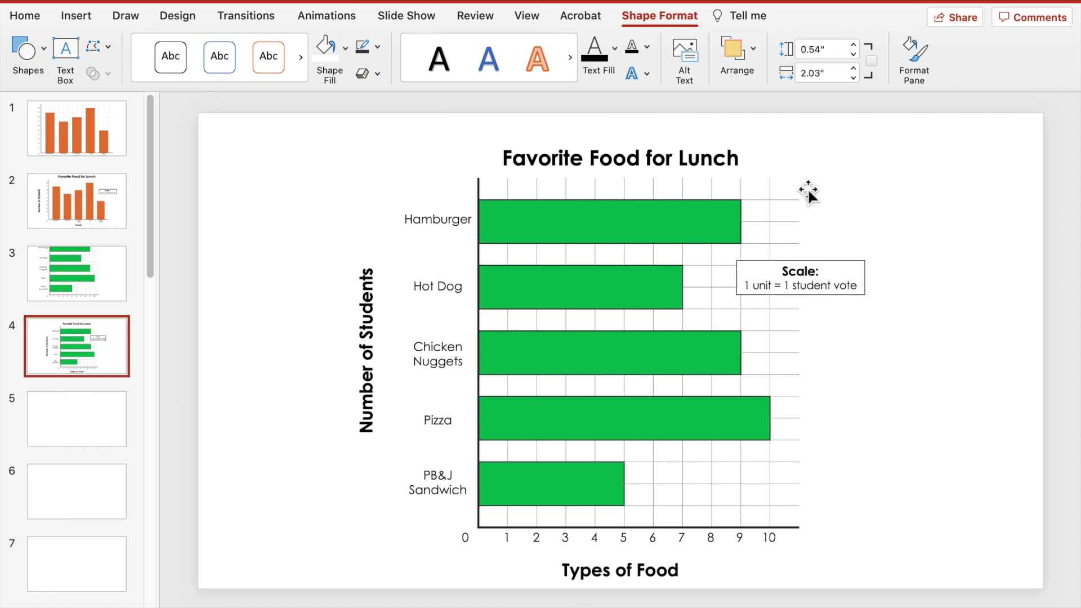
pyautogui.hotkey('ctrl', 'a')
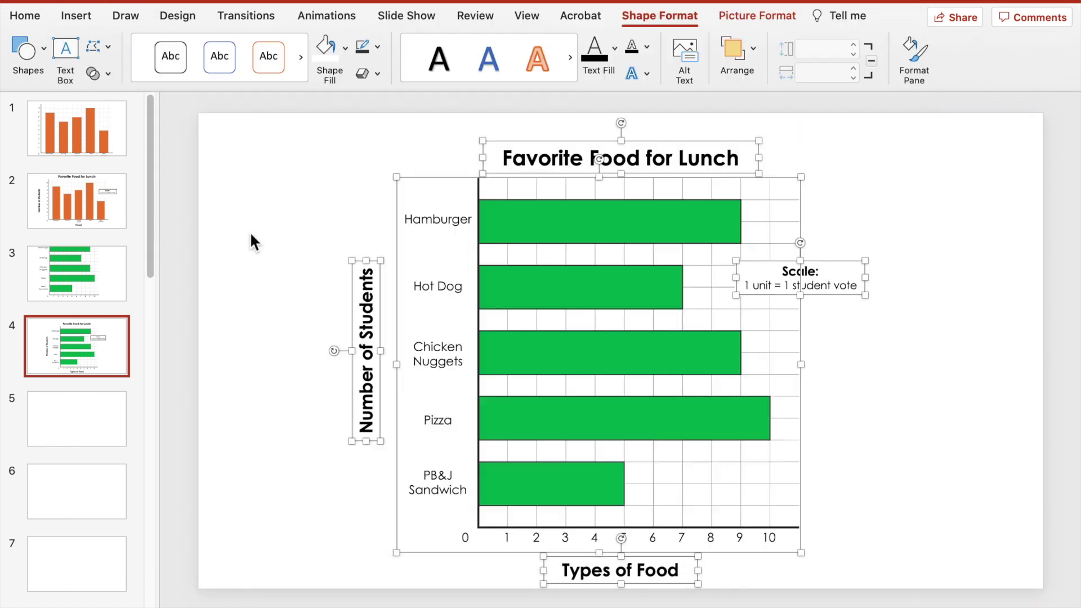
pyautogui.click(215, 123)
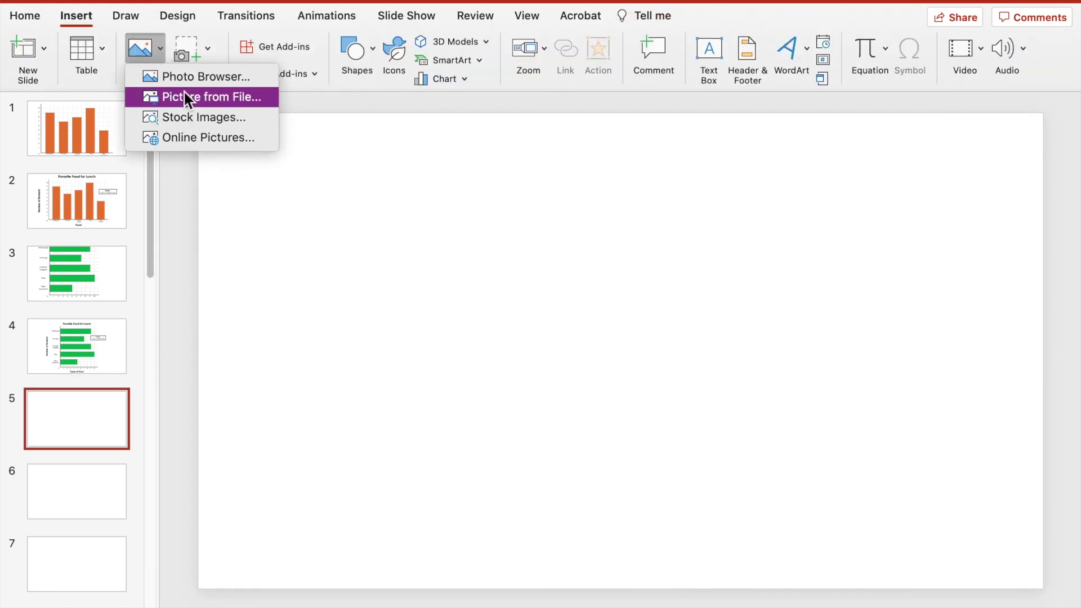
# Insert the green bar graph PNG on slide 5, shrink it to about 5.3 inches wide, and move it lower left.
pyautogui.click(196, 101)
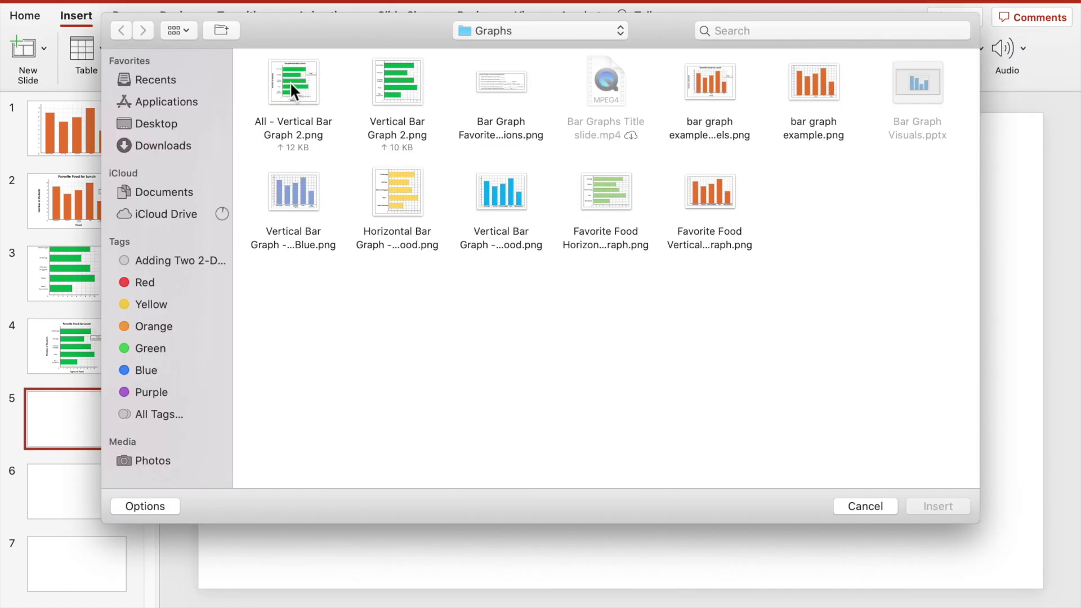
pyautogui.doubleClick(290, 83)
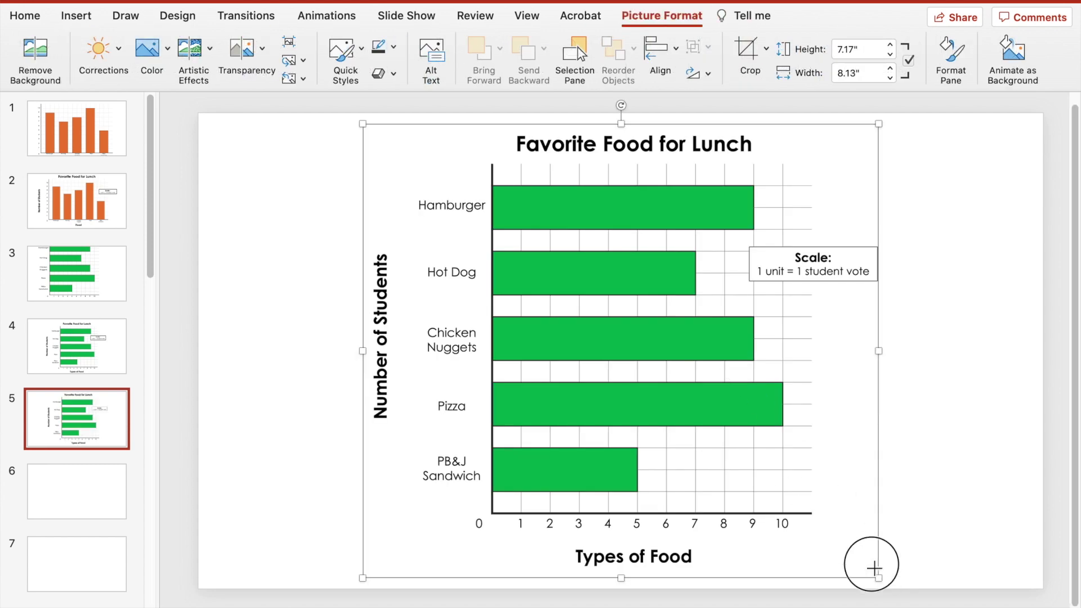
pyautogui.moveTo(874, 569); pyautogui.dragTo(700, 421)
pyautogui.moveTo(632, 357); pyautogui.dragTo(429, 371)
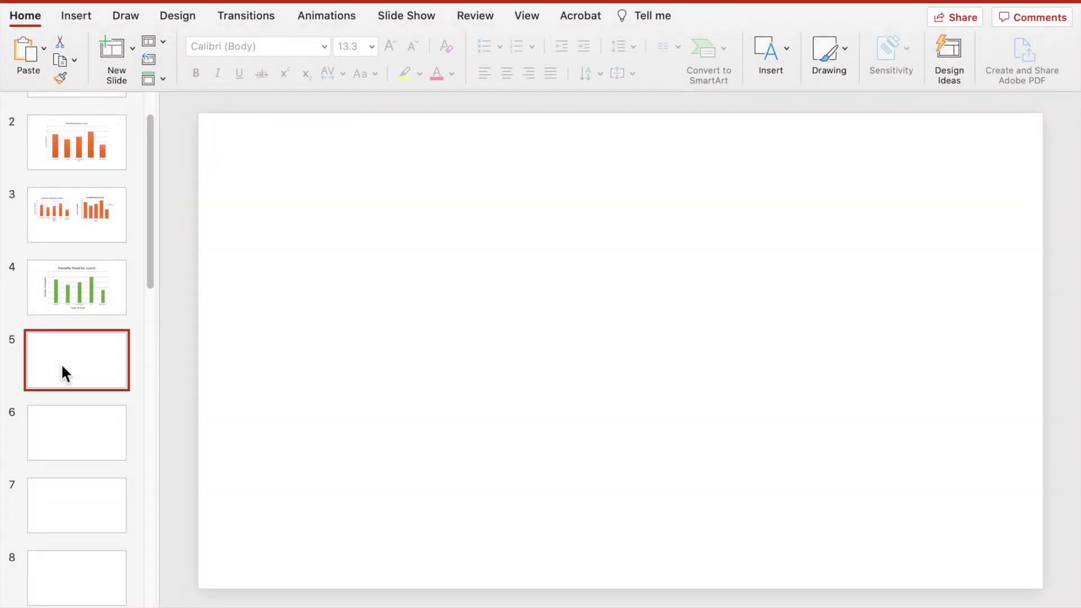
# Insert a clustered horizontal bar chart on slide 5.
pyautogui.click(76, 16)
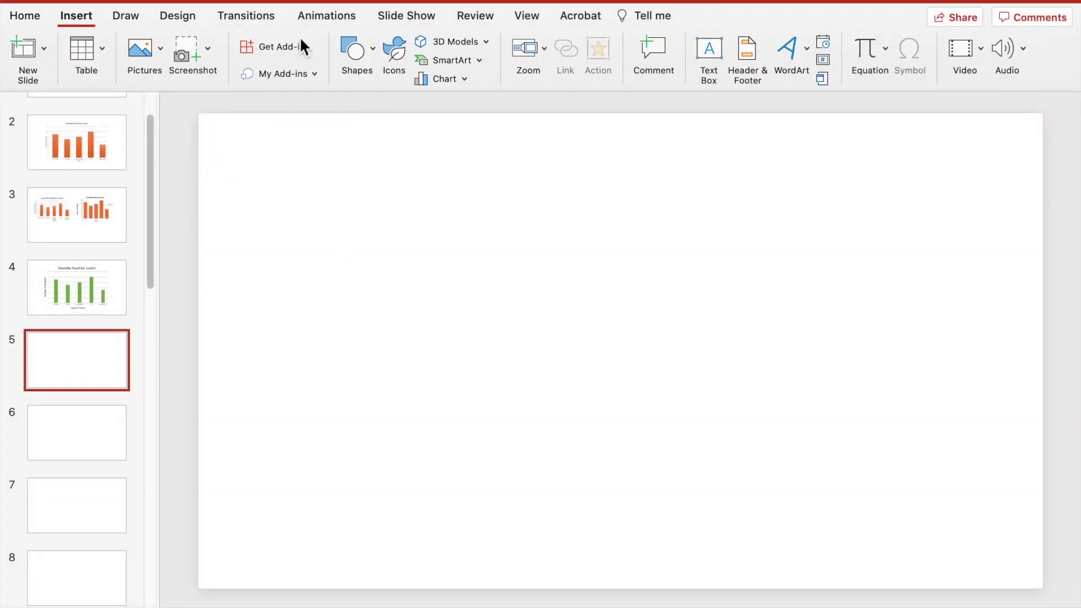
pyautogui.click(461, 79)
pyautogui.moveTo(469, 98)
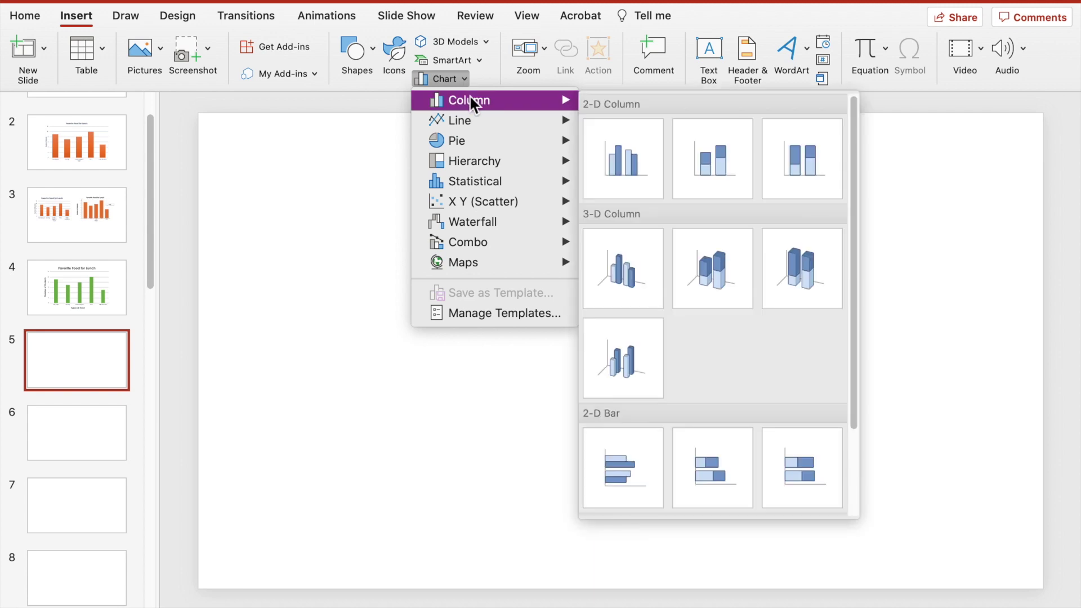
pyautogui.scroll(-4, 847, 275)
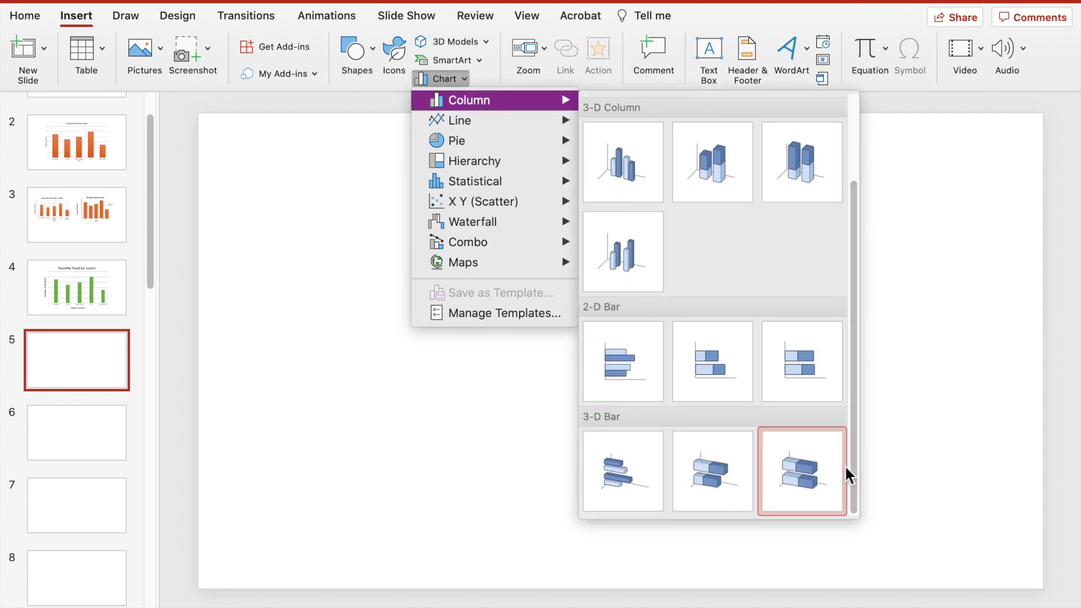
pyautogui.click(612, 370)
# Clear the Series 2 and 3 data and enter the foods from Hamburger to PB&J Sandwich at 5.
pyautogui.moveTo(160, 155); pyautogui.dragTo(214, 196)
pyautogui.press('Delete')
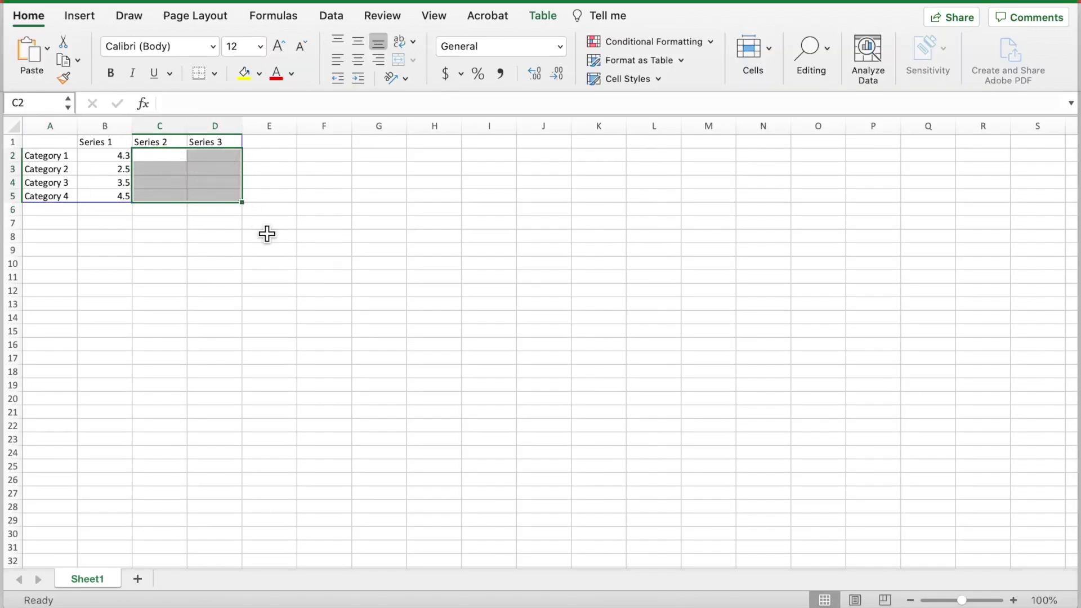
pyautogui.click(265, 225)
pyautogui.click(106, 157)
pyautogui.click(50, 155)
pyautogui.write('Hamburger')
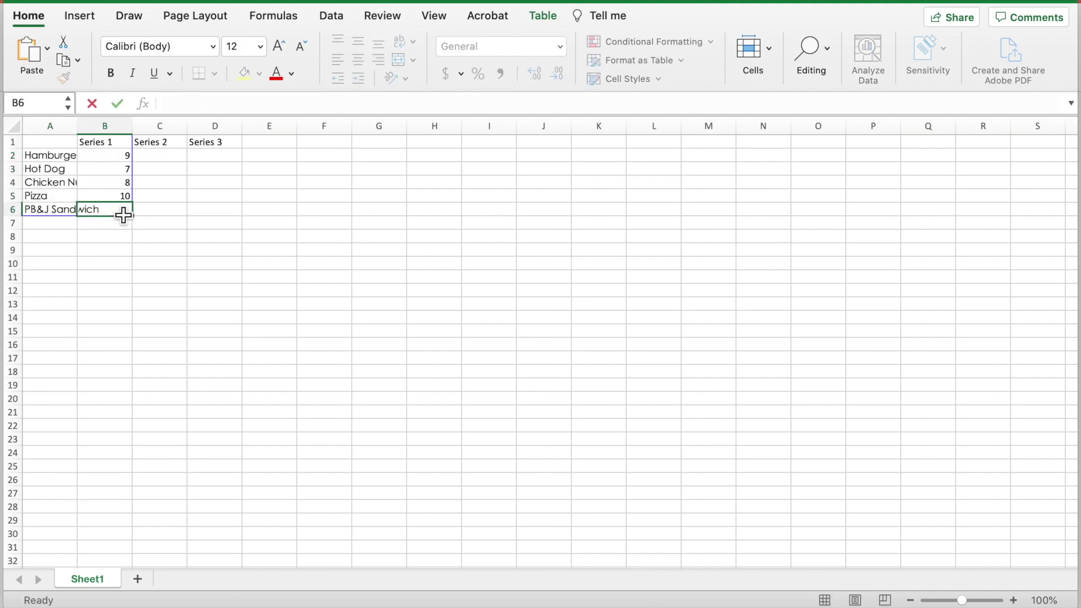
pyautogui.write('5')
pyautogui.click(180, 252)
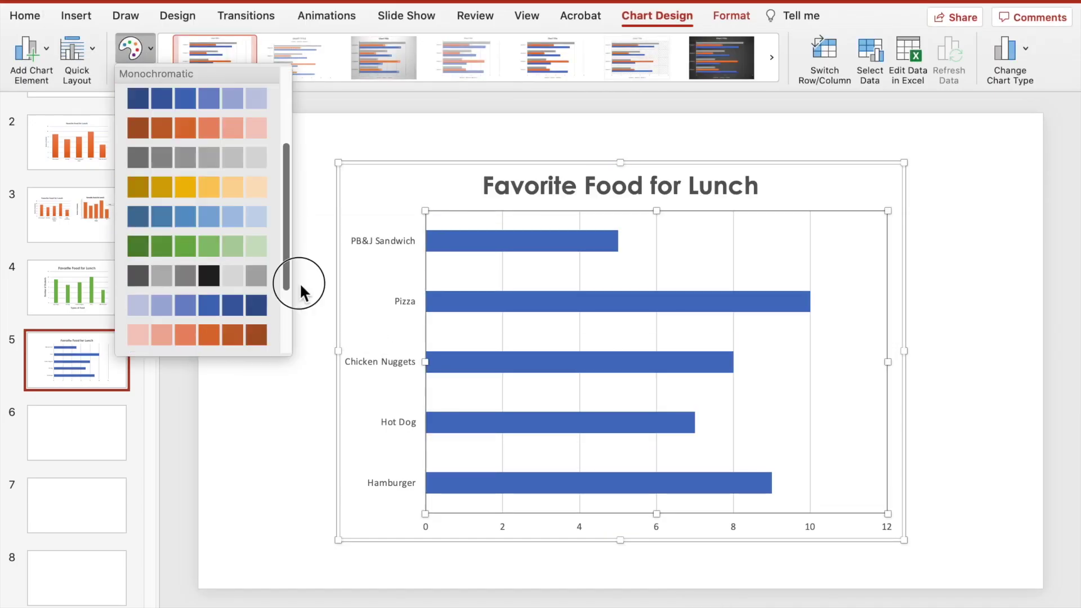
# Recolour the bars yellow, add axis titles, and make the chart smaller.
pyautogui.scroll(2, 229, 234)
pyautogui.click(229, 231)
pyautogui.click(32, 56)
pyautogui.moveTo(73, 91)
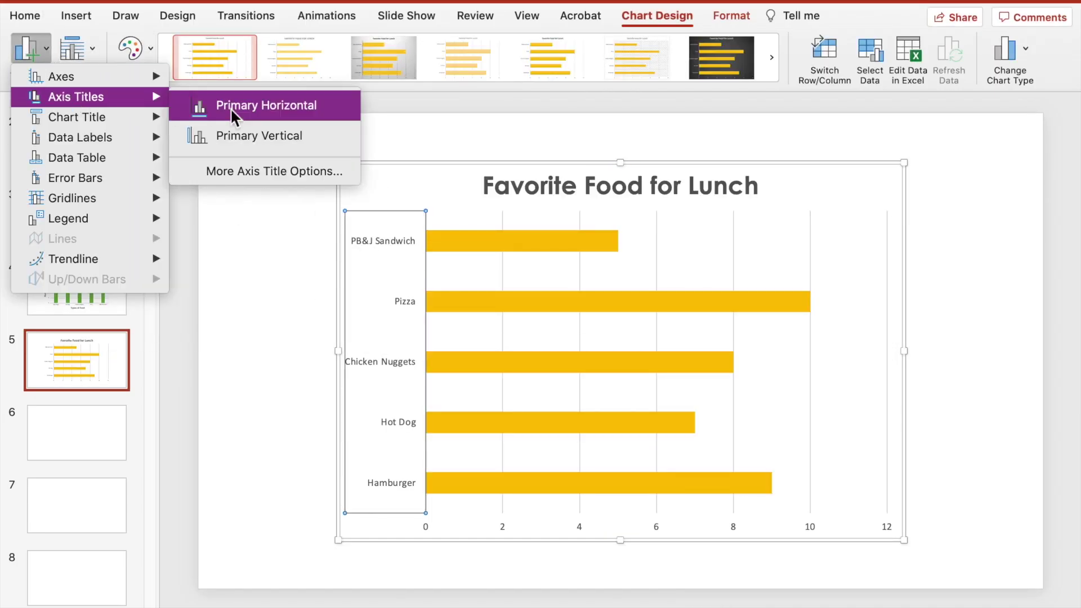
pyautogui.click(229, 135)
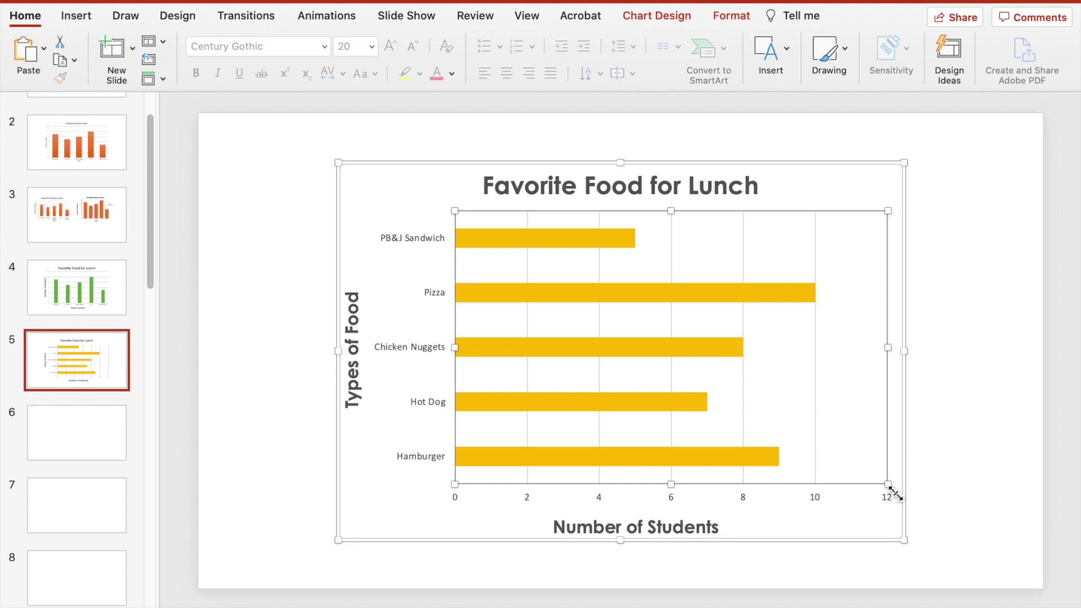
pyautogui.moveTo(885, 492); pyautogui.dragTo(805, 499)
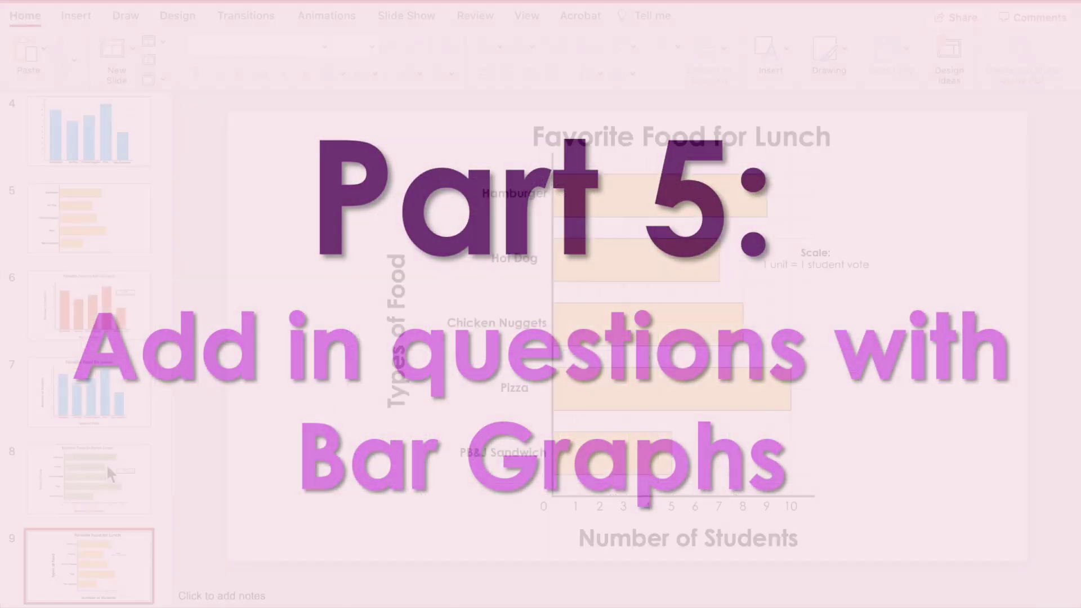
# Scroll through the slide thumbnails to reach the blank portrait worksheet presentation.
pyautogui.scroll(8, 107, 468)
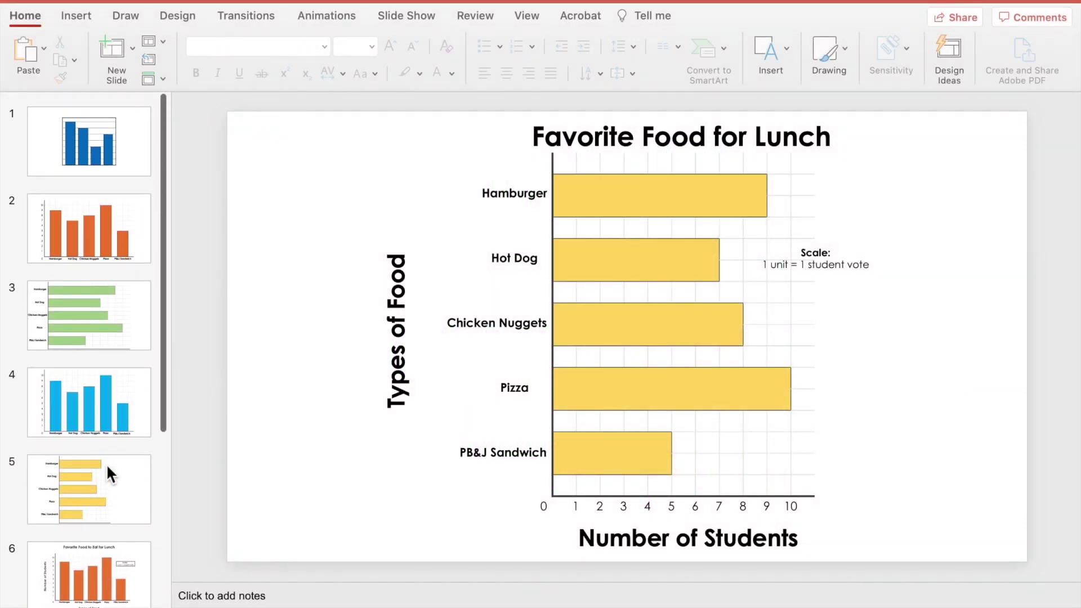
pyautogui.scroll(-5, 107, 467)
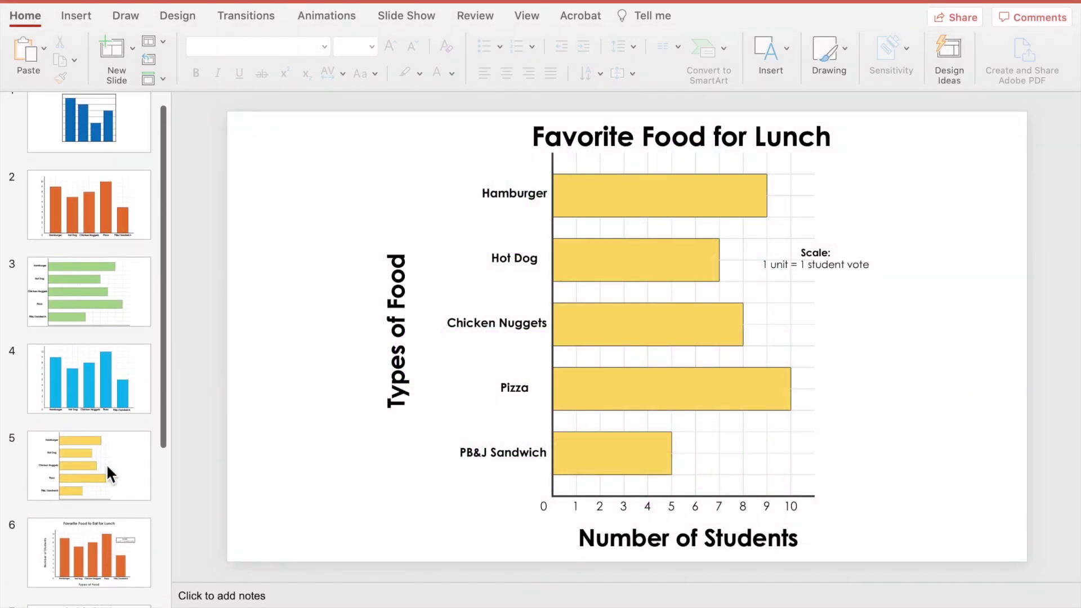
pyautogui.scroll(-2, 106, 464)
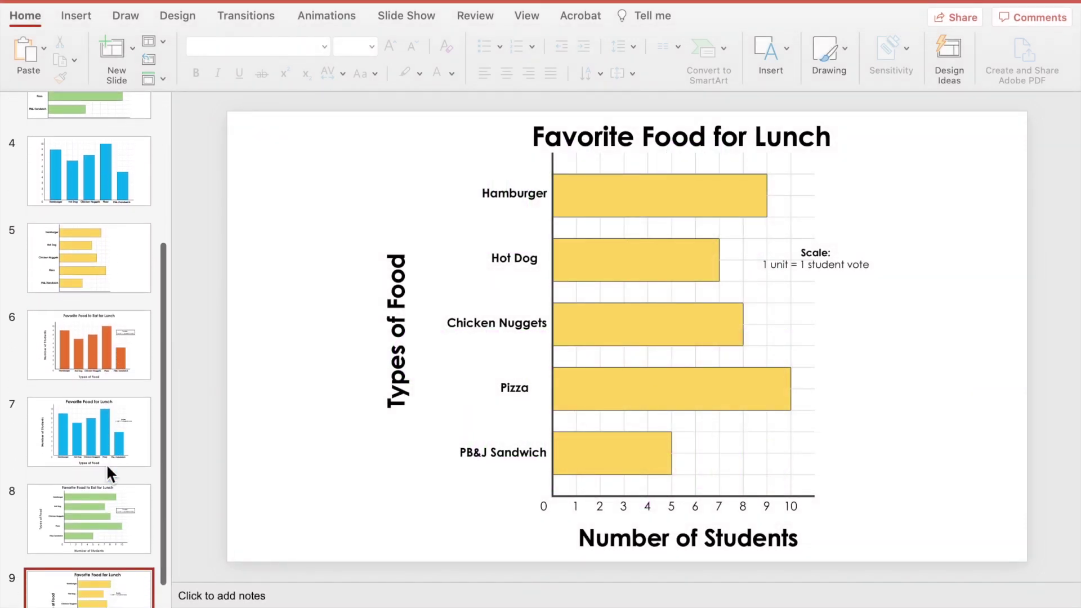
pyautogui.scroll(6, 105, 464)
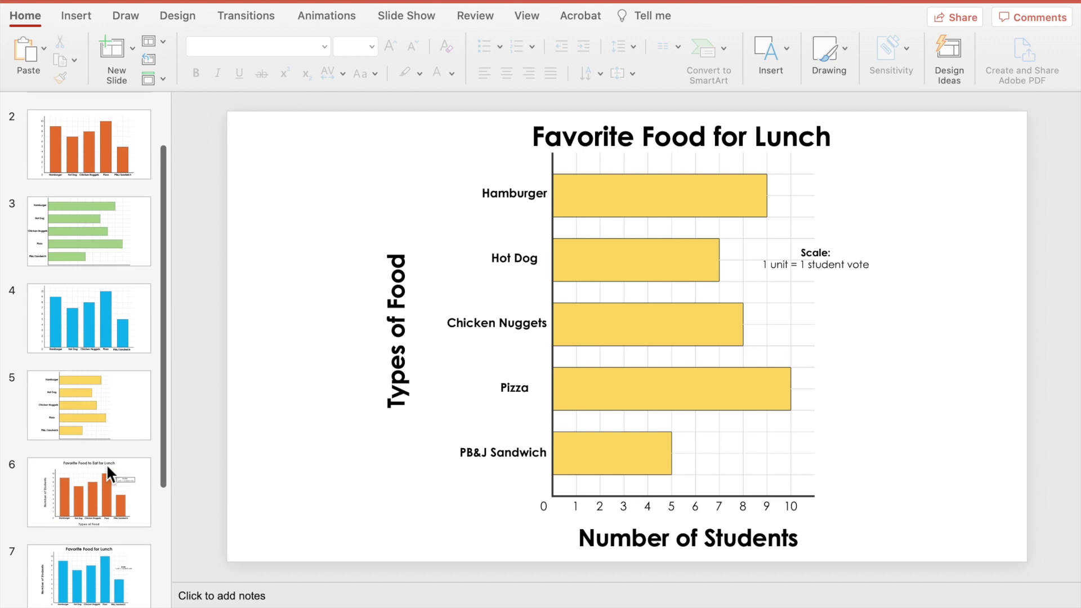
pyautogui.scroll(-1, 106, 464)
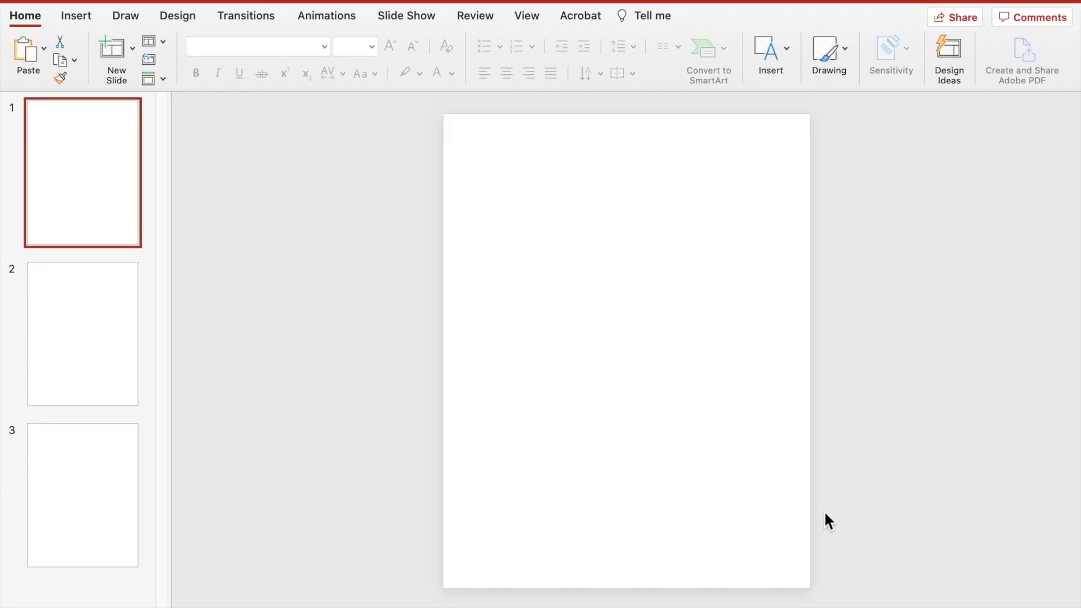
# Insert the green bar graph picture on slide 1, shrink it to about 5.2 inches wide, and centre it at the top.
pyautogui.click(82, 20)
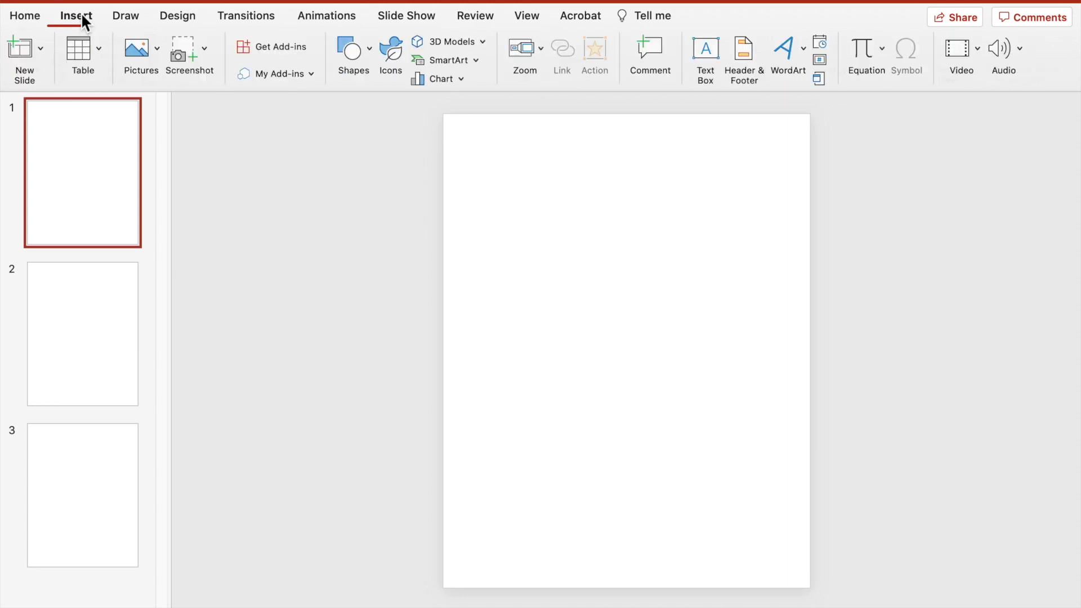
pyautogui.click(159, 51)
pyautogui.click(178, 101)
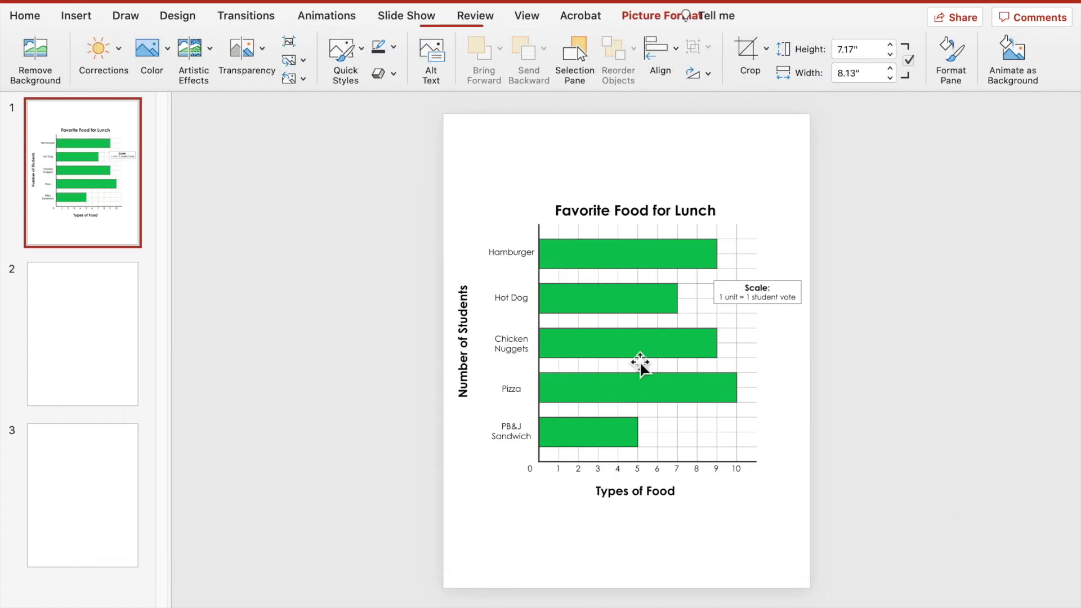
pyautogui.moveTo(801, 505); pyautogui.dragTo(675, 394)
pyautogui.moveTo(590, 333); pyautogui.dragTo(648, 292)
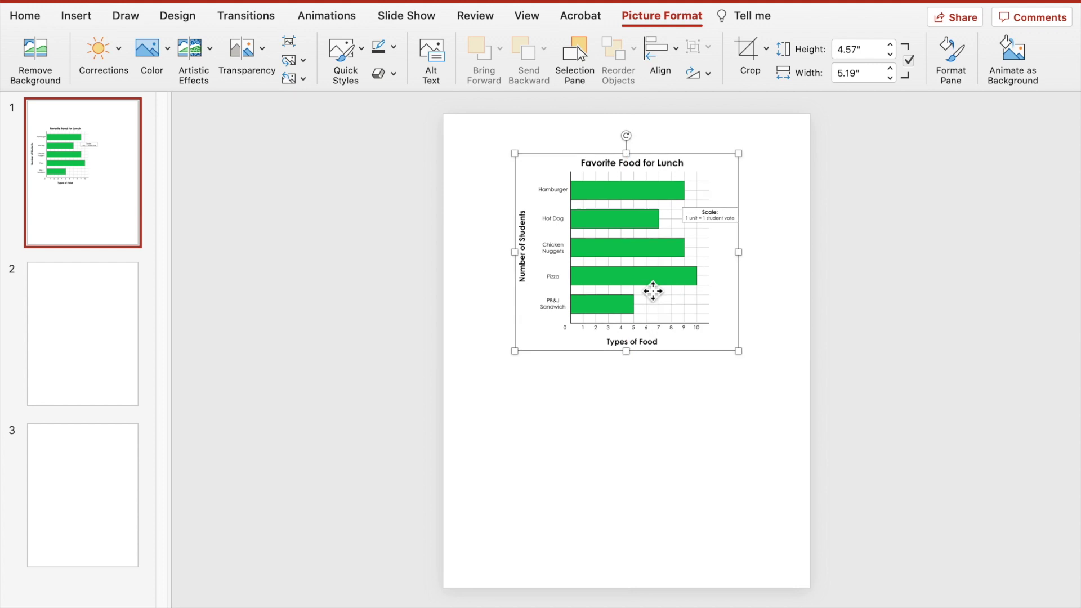
pyautogui.click(561, 433)
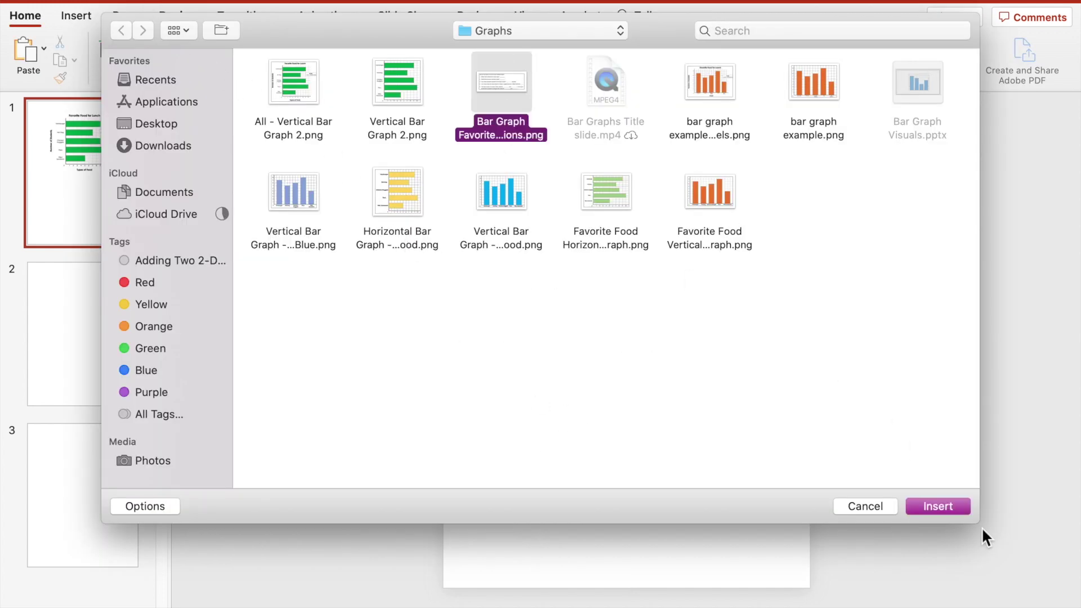
# Insert the five-questions picture, shrink it to fit, and place it beneath the graph.
pyautogui.click(962, 502)
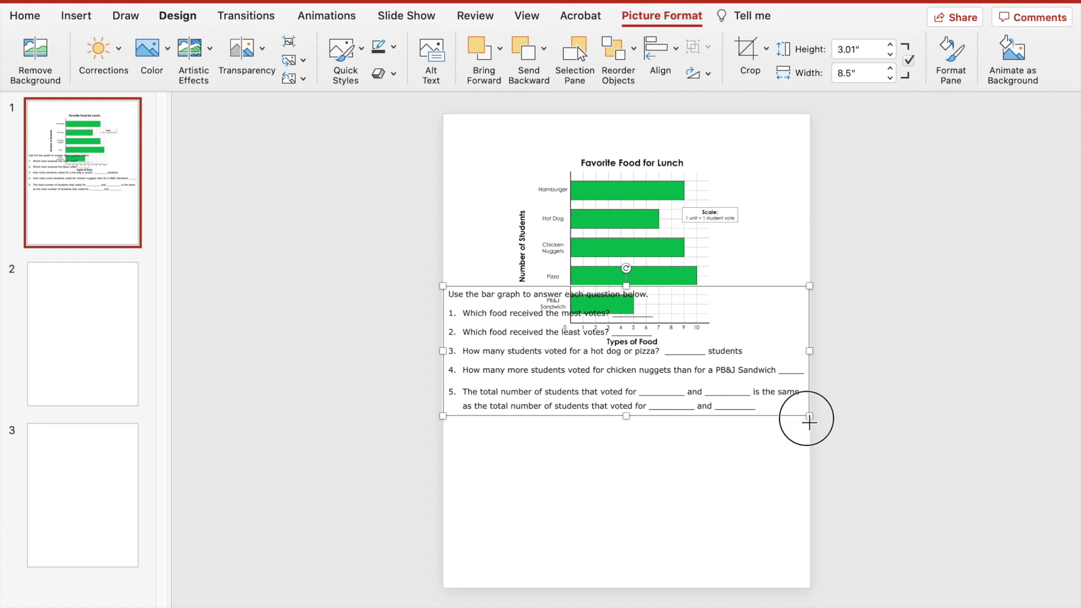
pyautogui.moveTo(809, 417); pyautogui.dragTo(709, 460)
pyautogui.moveTo(709, 460); pyautogui.dragTo(765, 510)
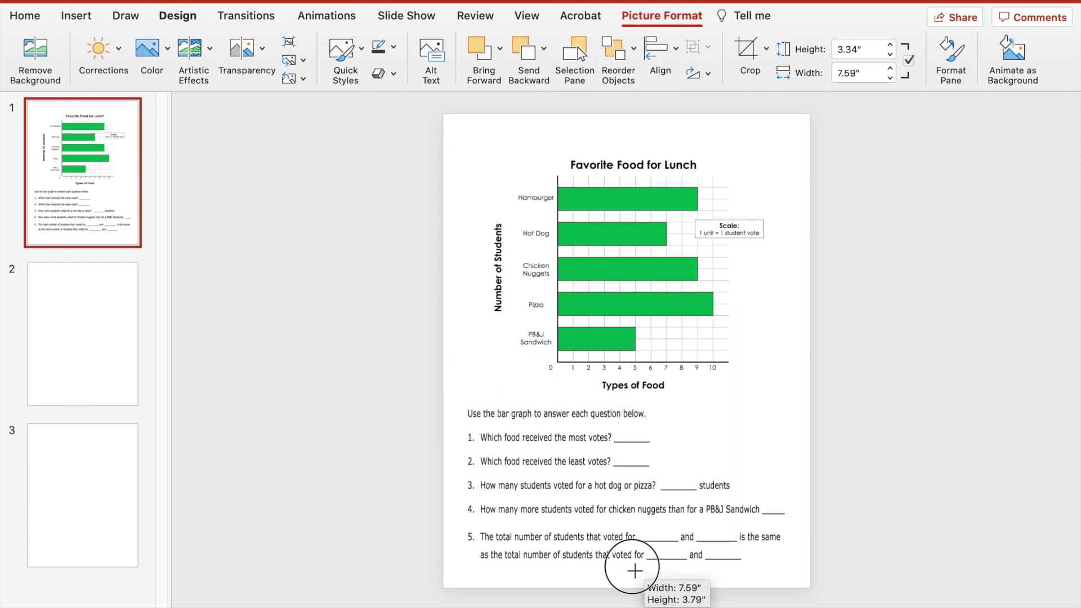
pyautogui.moveTo(632, 569); pyautogui.dragTo(626, 568)
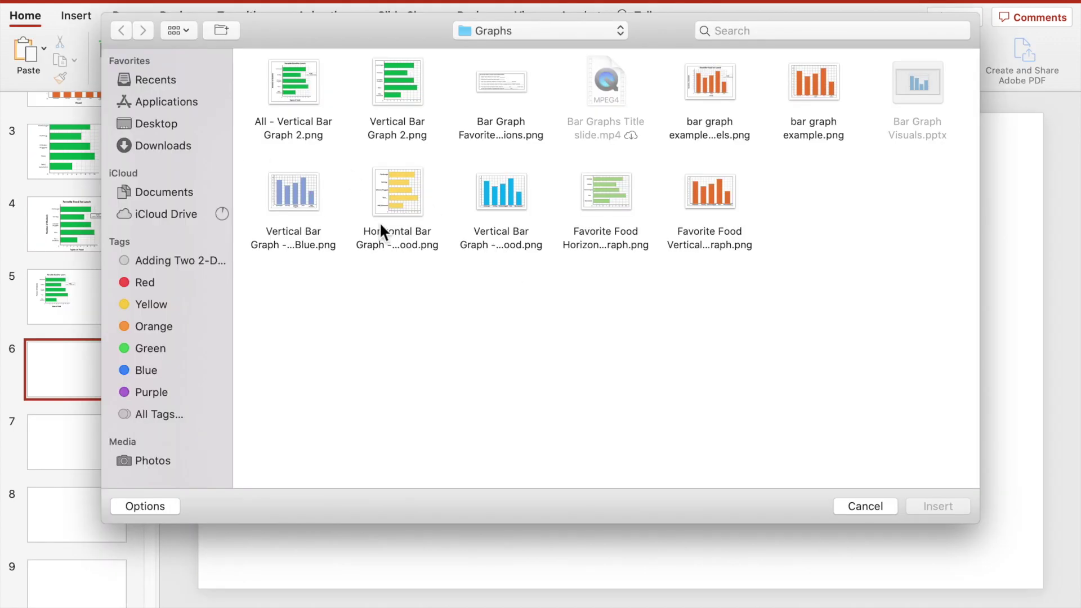
# Insert the green horizontal and orange vertical Favorite Food for Lunch graphs on slide 6, arranged side by side.
pyautogui.click(294, 83)
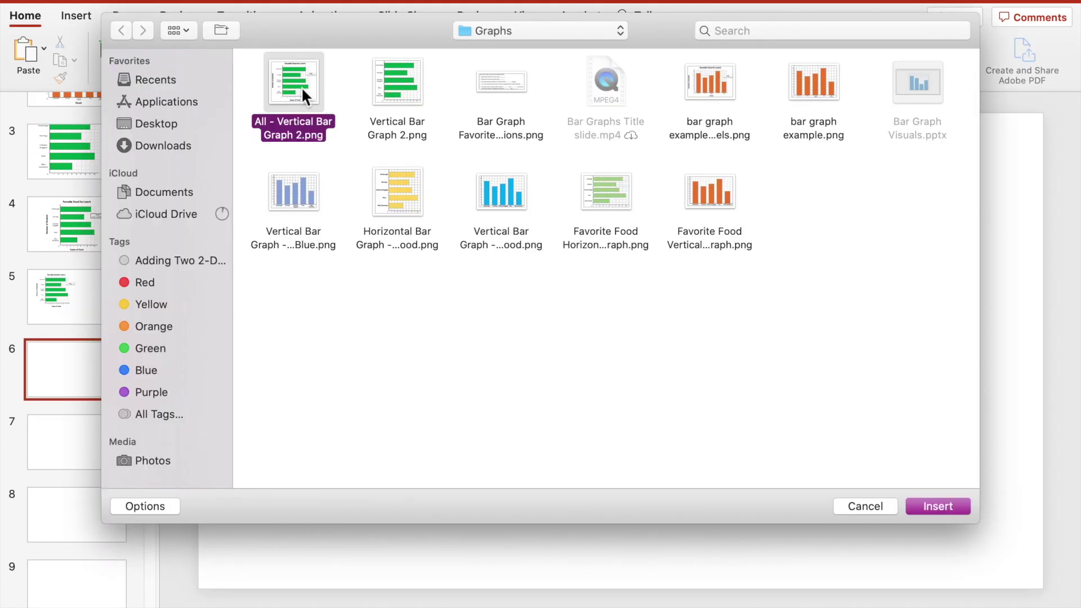
pyautogui.keyDown('shift'); pyautogui.click(310, 205); pyautogui.keyUp('shift')
pyautogui.click(938, 506)
pyautogui.moveTo(547, 383); pyautogui.dragTo(632, 314)
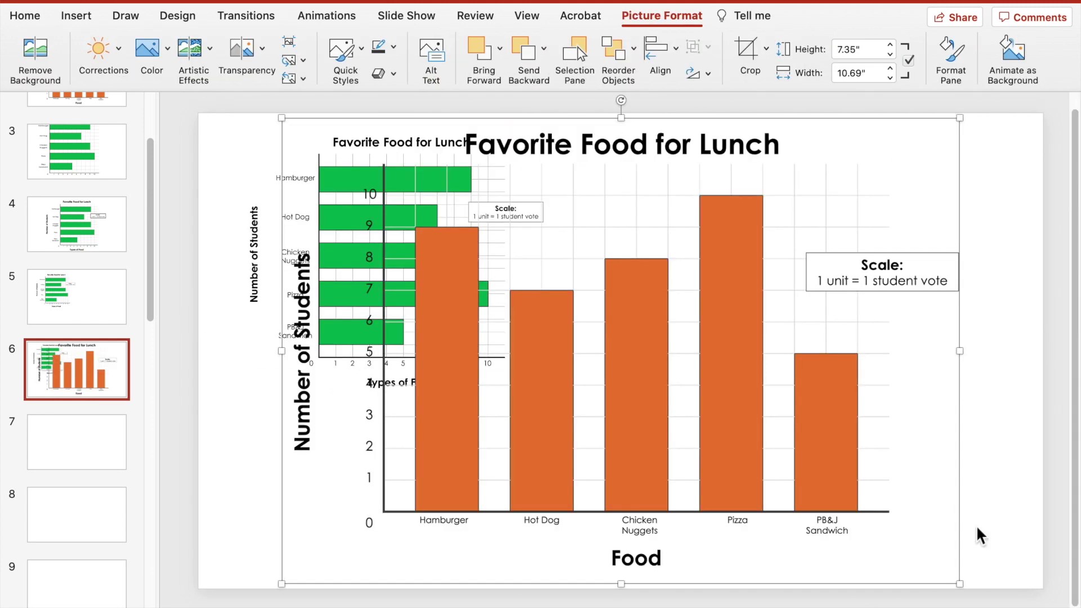
pyautogui.moveTo(977, 535); pyautogui.dragTo(632, 330)
pyautogui.moveTo(572, 259); pyautogui.dragTo(907, 299)
pyautogui.press('Escape')
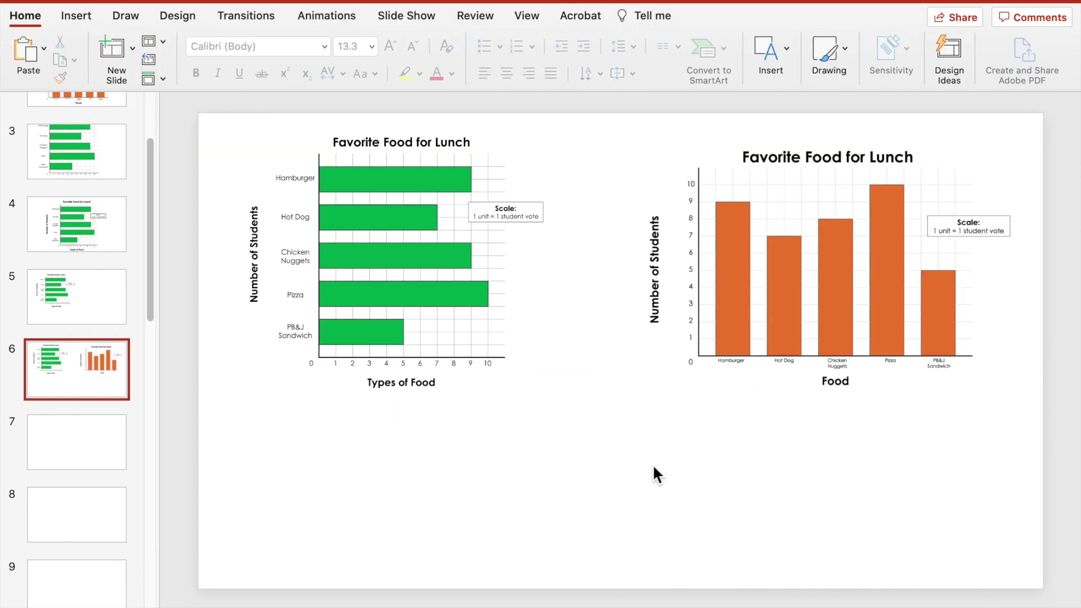